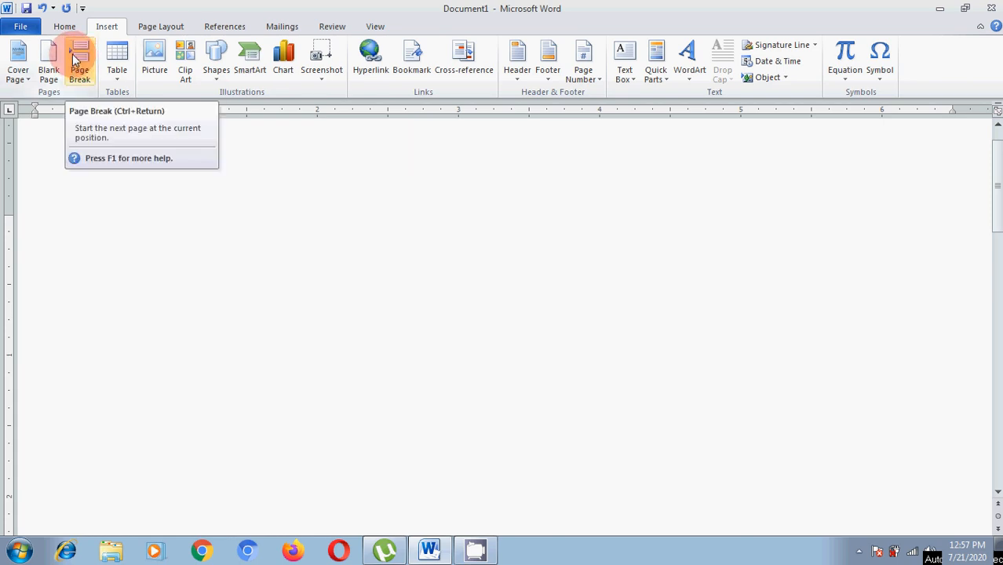
# Insert a table with 5 columns and 6 rows at the start of the blank document.
pyautogui.click(61, 24)
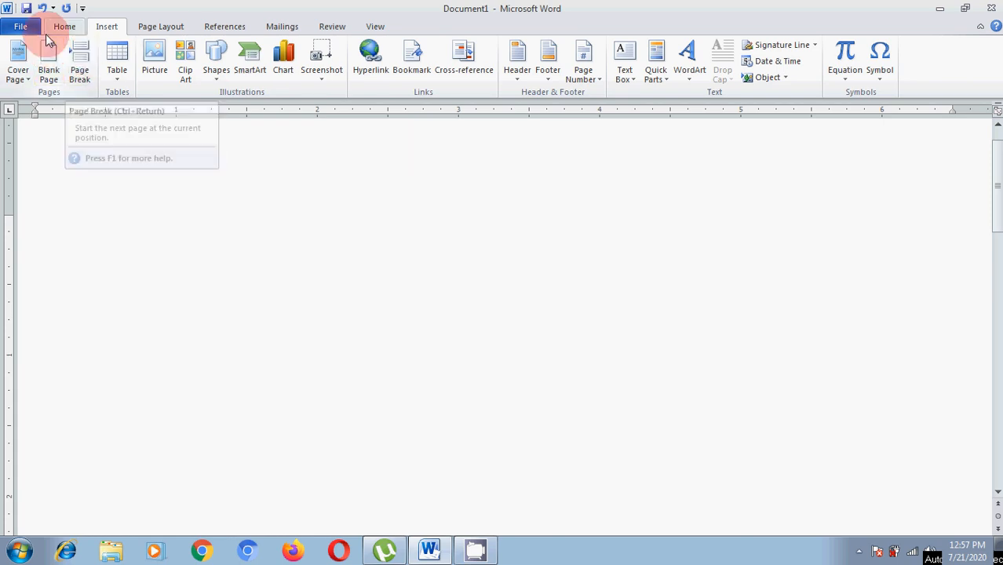
pyautogui.click(105, 26)
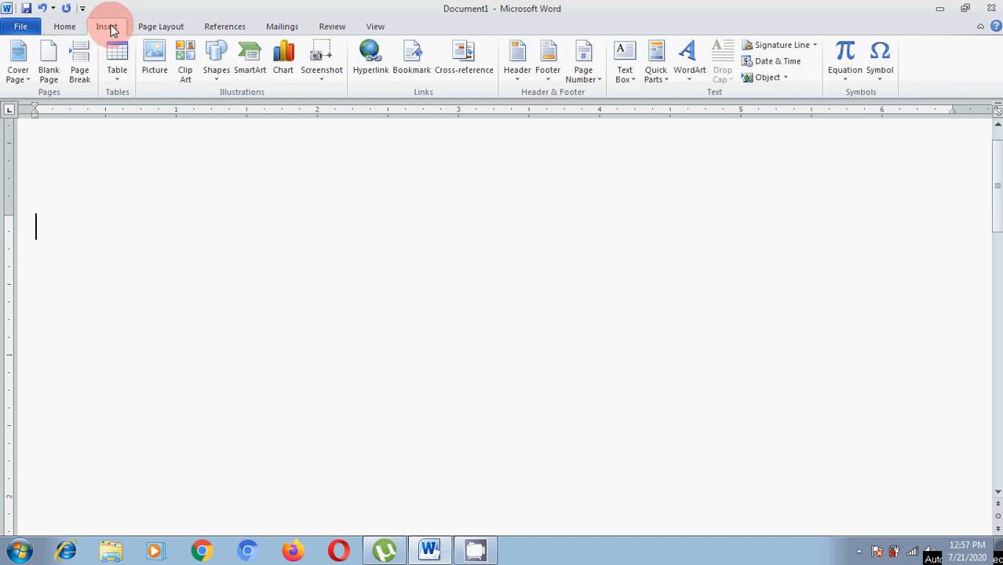
pyautogui.click(118, 75)
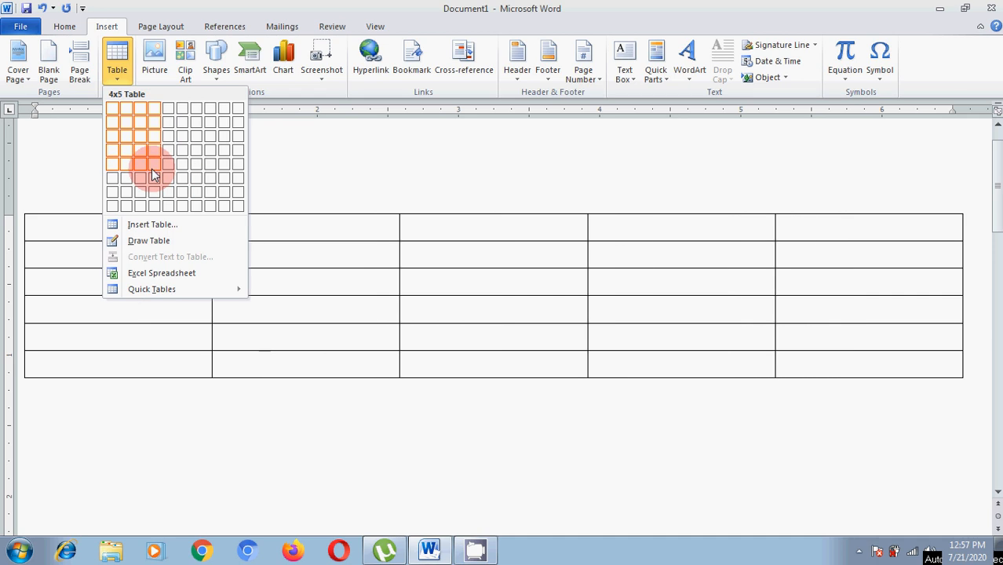
pyautogui.click(277, 130)
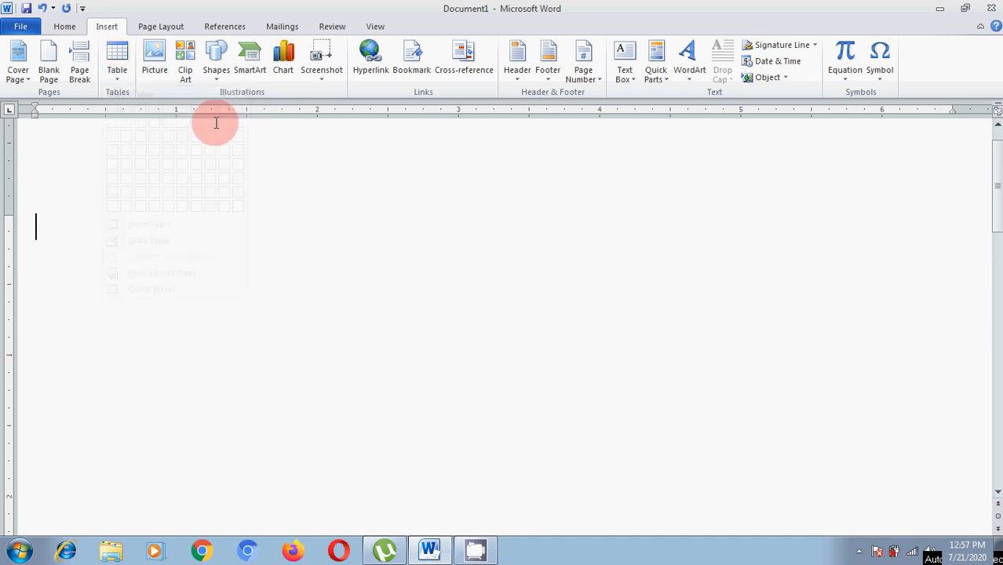
pyautogui.click(118, 75)
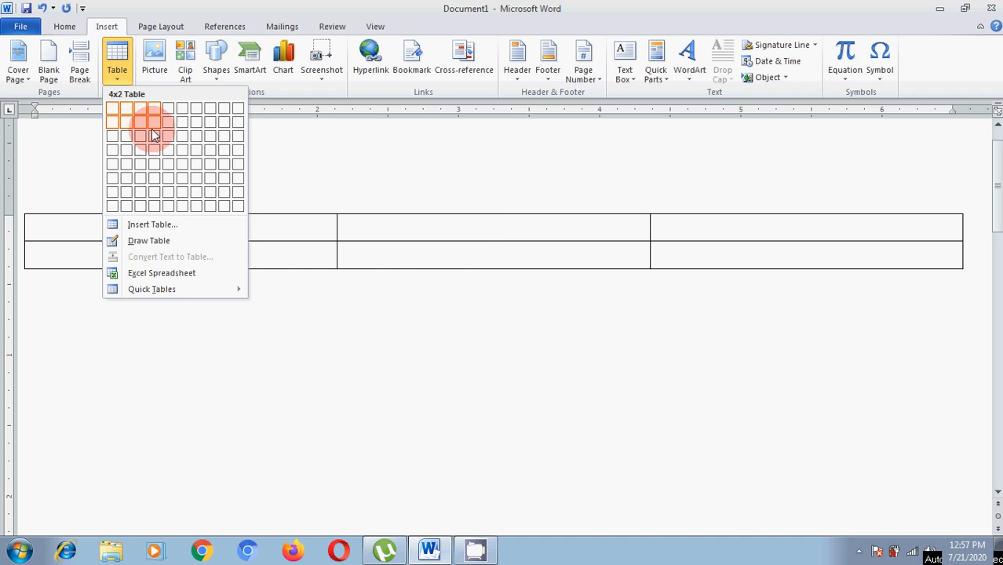
pyautogui.click(168, 181)
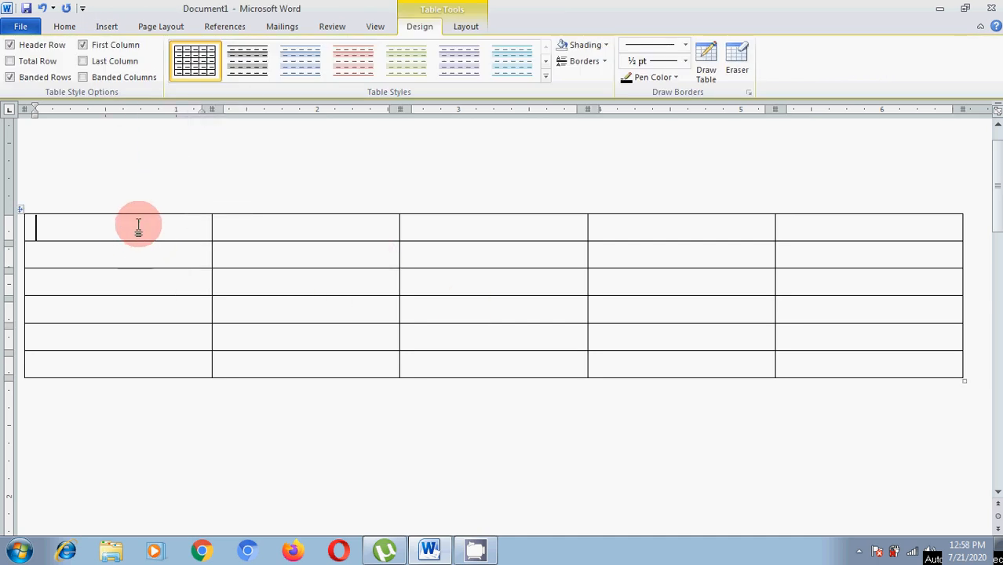
pyautogui.click(293, 226)
pyautogui.click(436, 233)
pyautogui.click(611, 230)
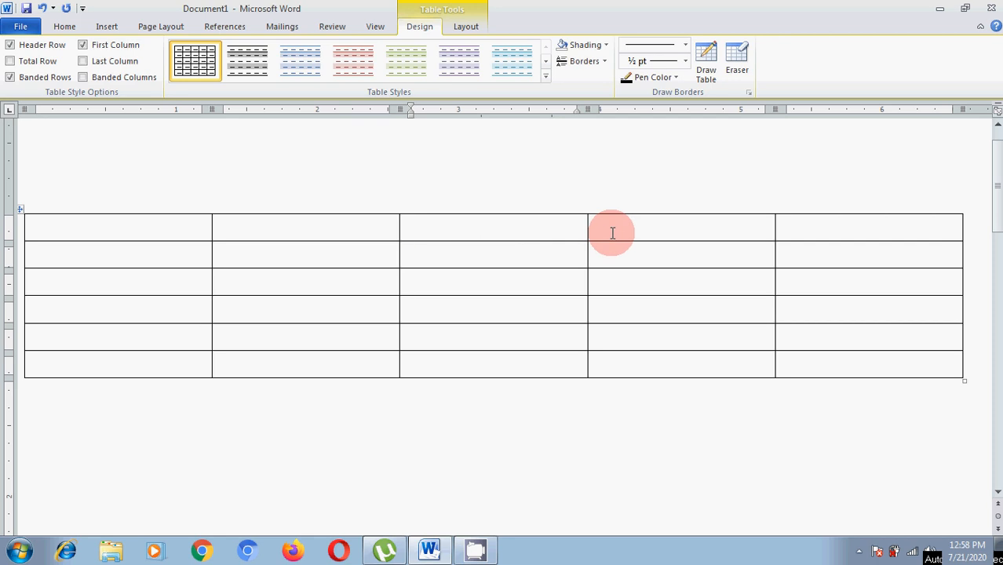
pyautogui.click(812, 227)
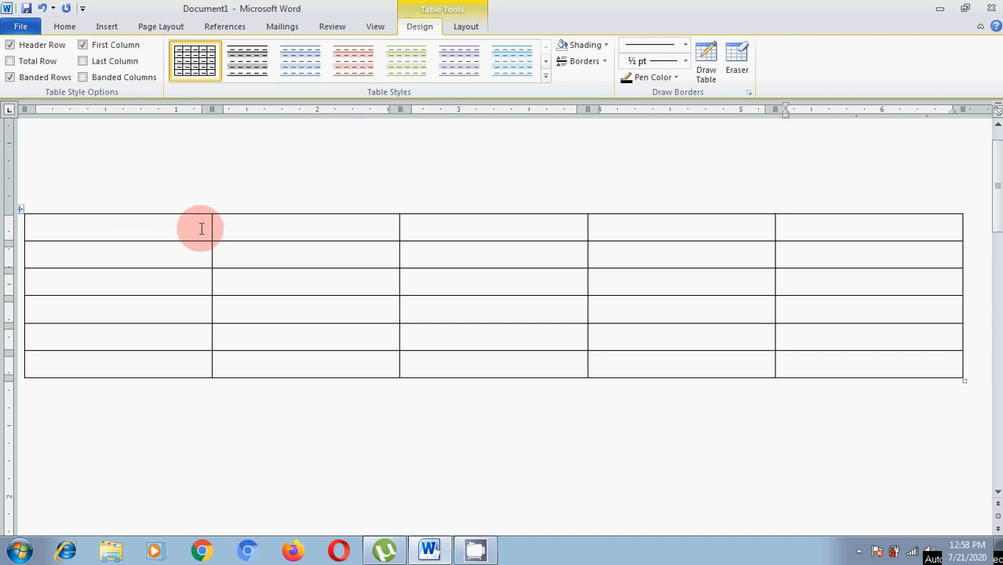
# Narrow the table's first column to about 0.3 inch and enter the heading "No" in its first row.
pyautogui.click(135, 226)
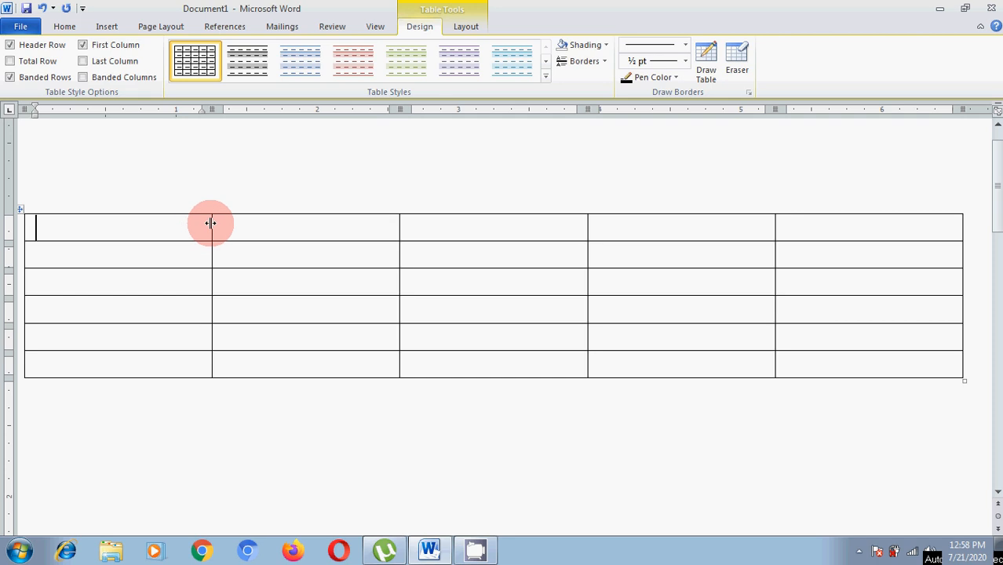
pyautogui.moveTo(210, 223); pyautogui.dragTo(70, 251)
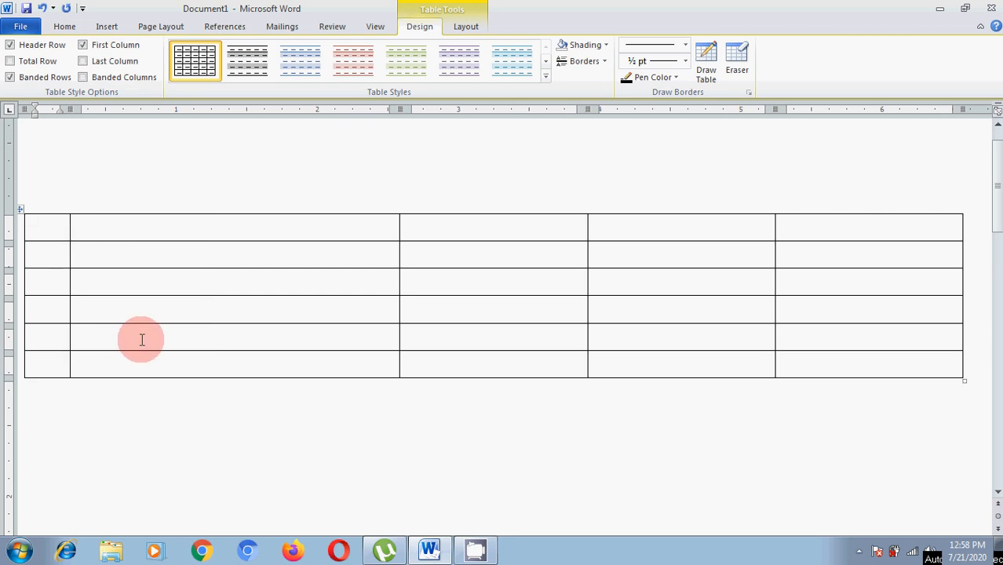
pyautogui.click(47, 229)
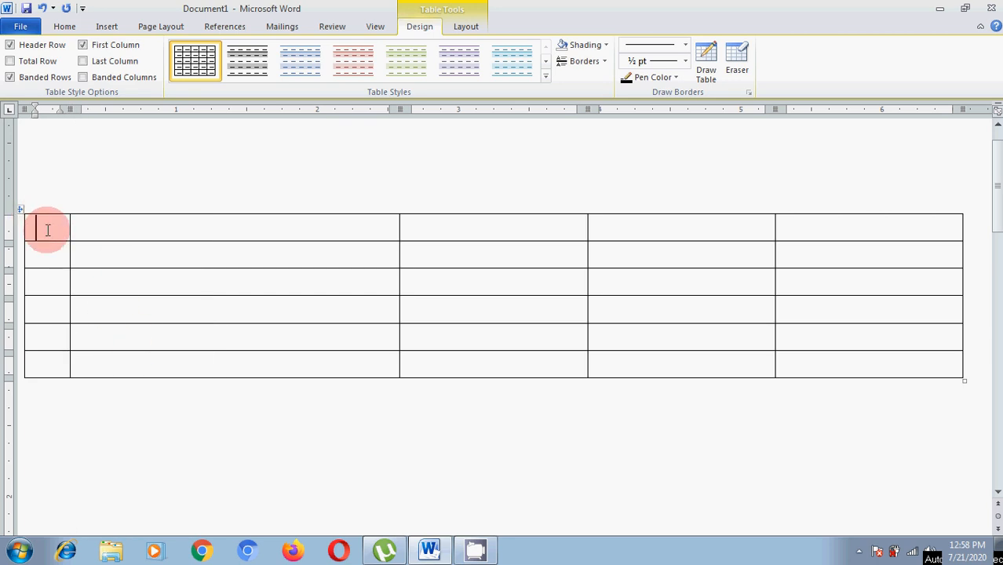
pyautogui.write('No')
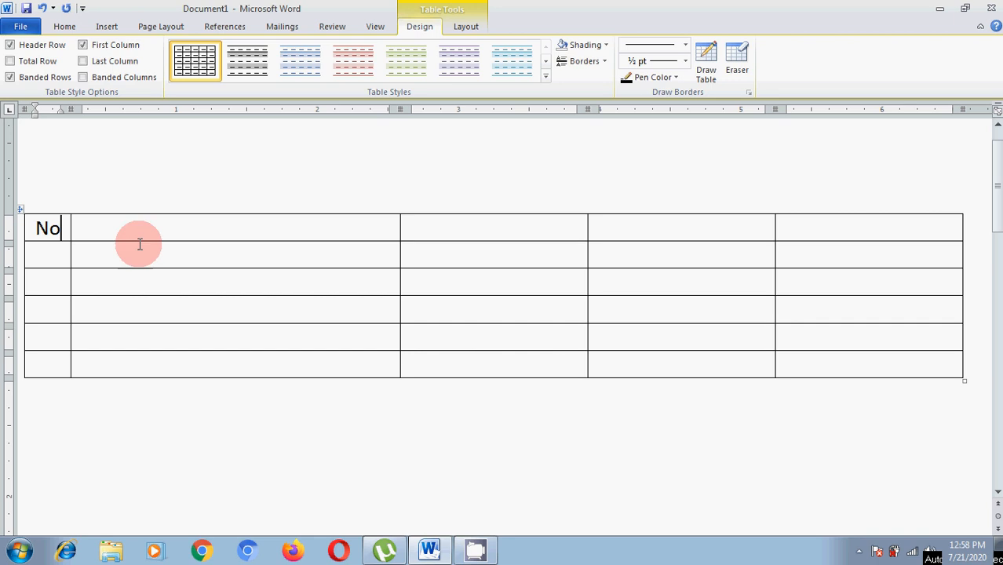
# Enter the headings "Name of the Student" and "Reg" in the second and third cells of the first row.
pyautogui.click(156, 229)
pyautogui.write('Nam')
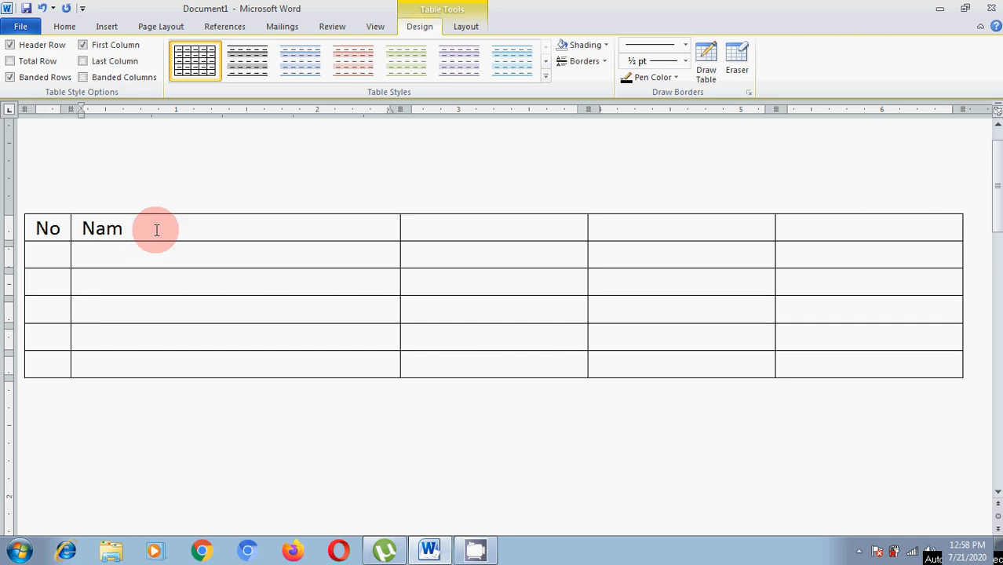
pyautogui.write('e of the Student')
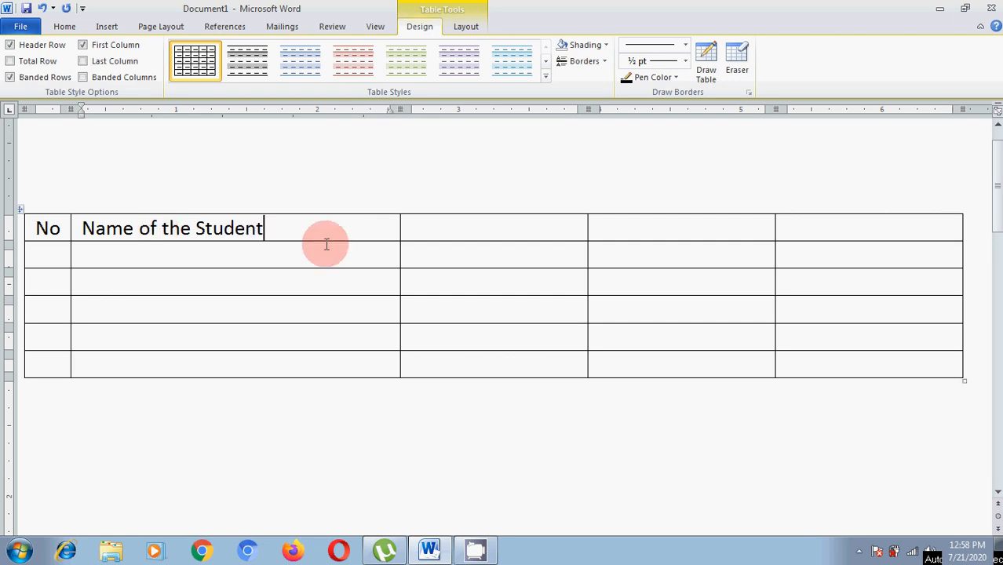
pyautogui.click(424, 237)
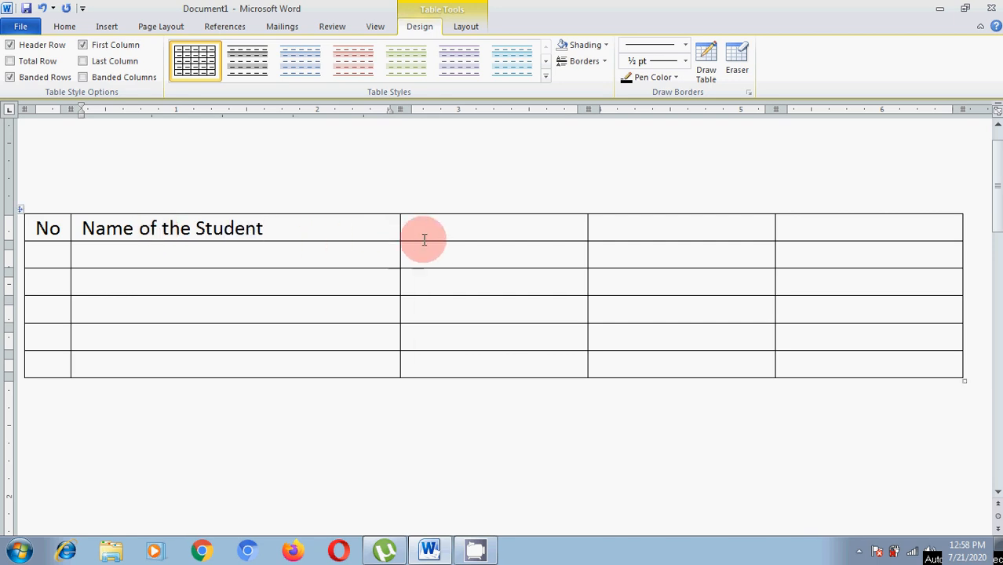
pyautogui.write('Reg')
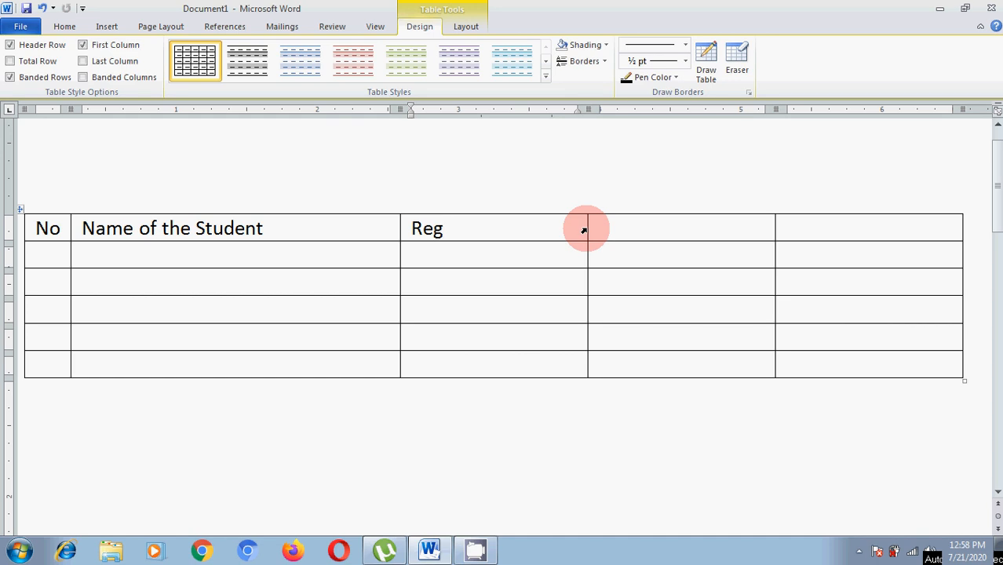
# Resize the Reg column to about 1 inch wide and the column beside it to about 1.6 inches.
pyautogui.moveTo(584, 230); pyautogui.dragTo(483, 253)
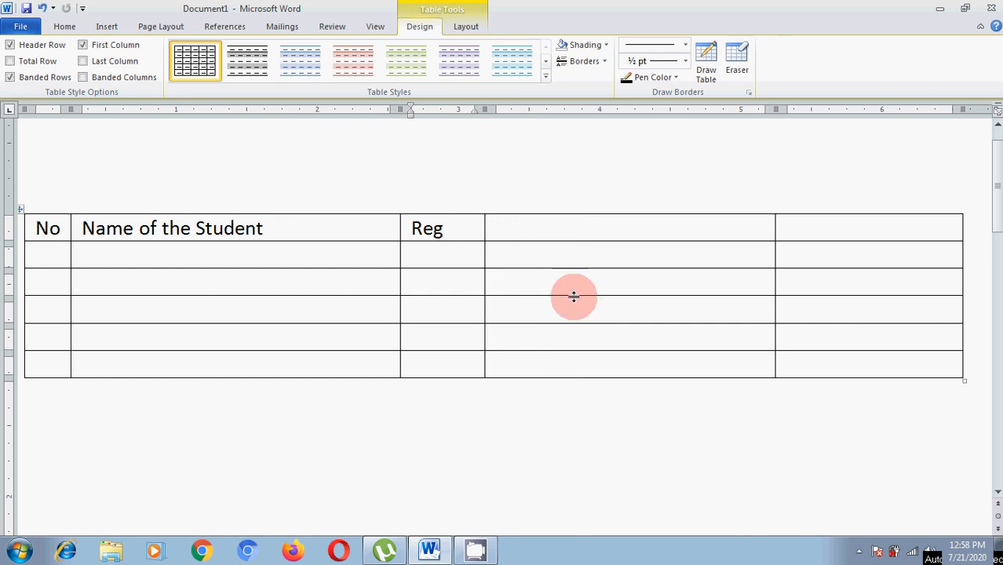
pyautogui.click(604, 231)
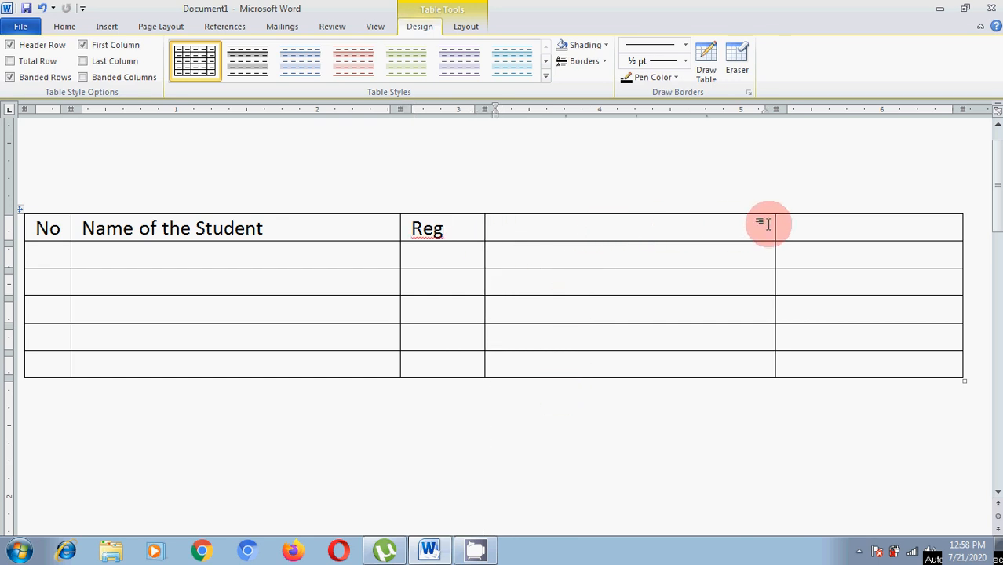
pyautogui.moveTo(772, 229); pyautogui.dragTo(572, 262)
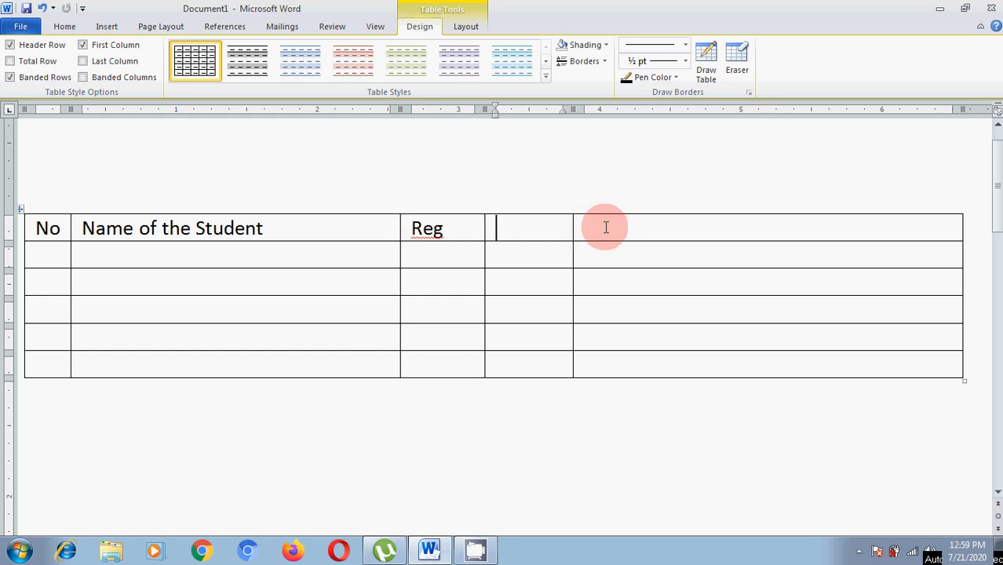
pyautogui.moveTo(573, 227); pyautogui.dragTo(767, 245)
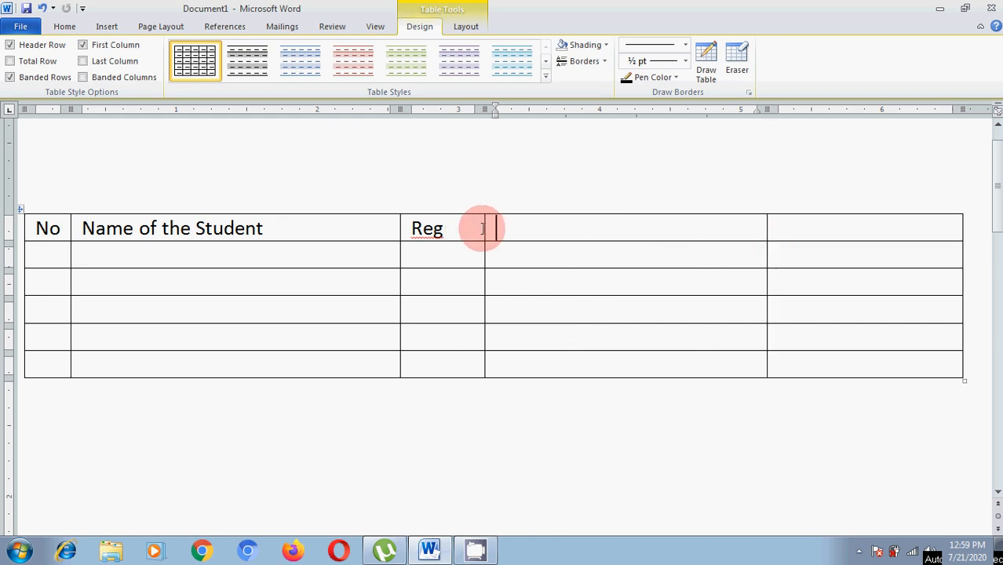
pyautogui.moveTo(483, 228); pyautogui.dragTo(538, 233)
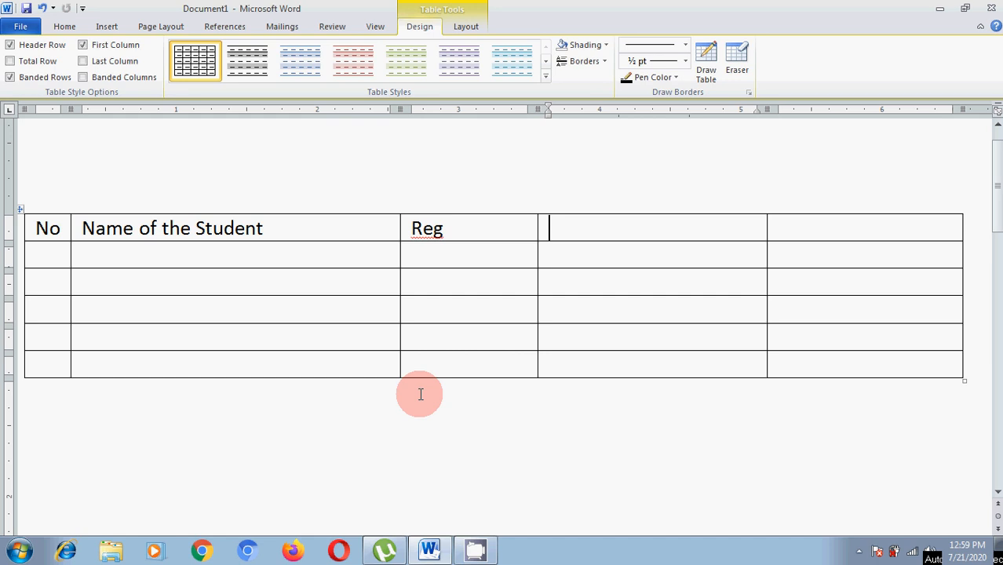
# Delete the document's entire contents including the table, and undo that deletion.
pyautogui.hotkey('ctrl', 'a')
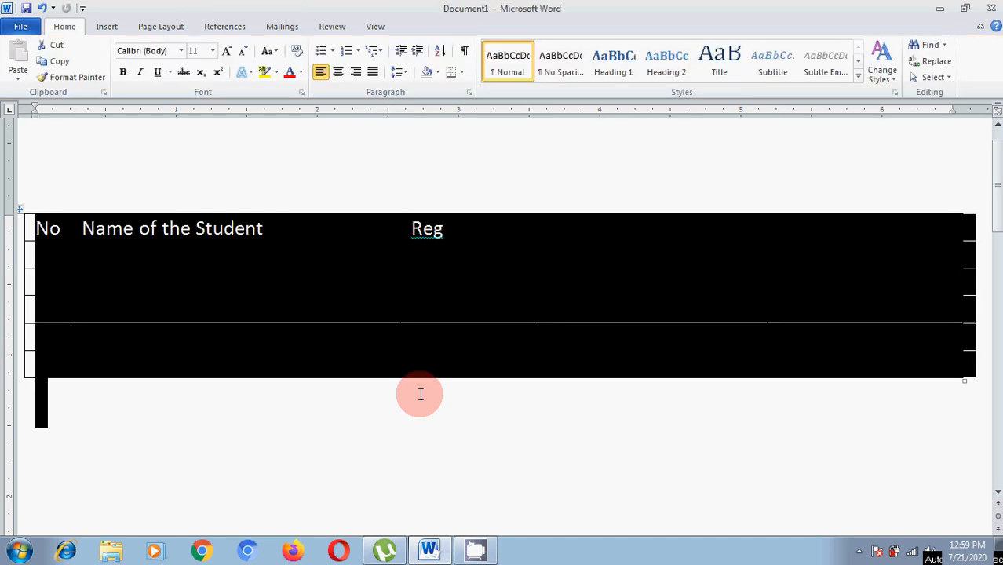
pyautogui.press('Delete')
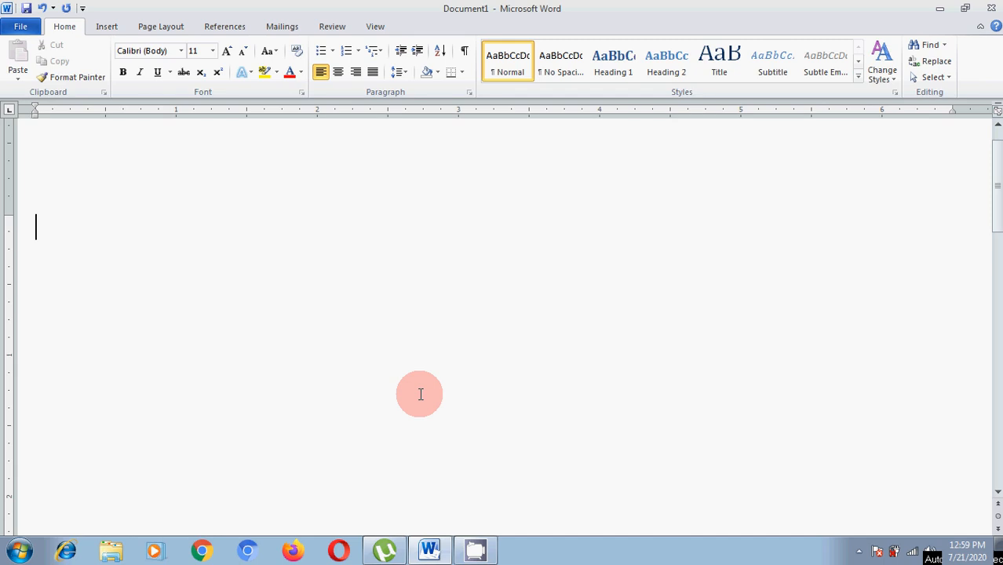
pyautogui.hotkey('ctrl', 'z')
pyautogui.click(366, 310)
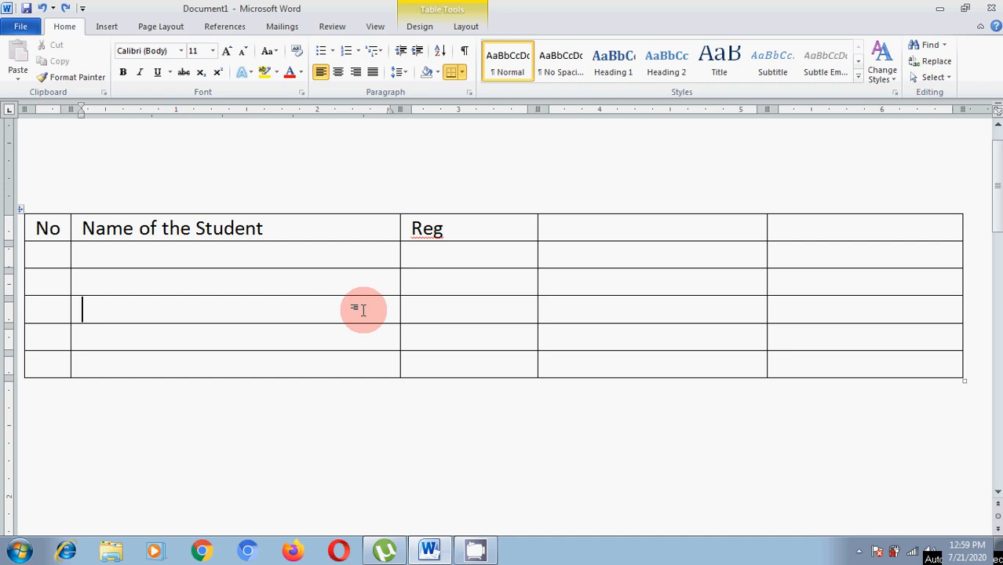
# Select all cells of the student table and delete the whole table.
pyautogui.moveTo(31, 226); pyautogui.dragTo(860, 377)
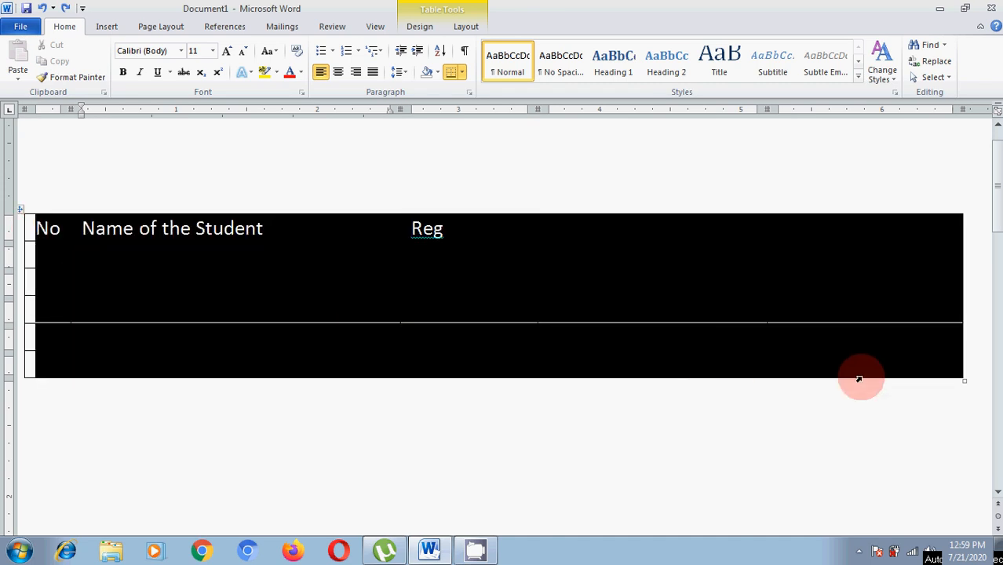
pyautogui.rightClick(416, 298)
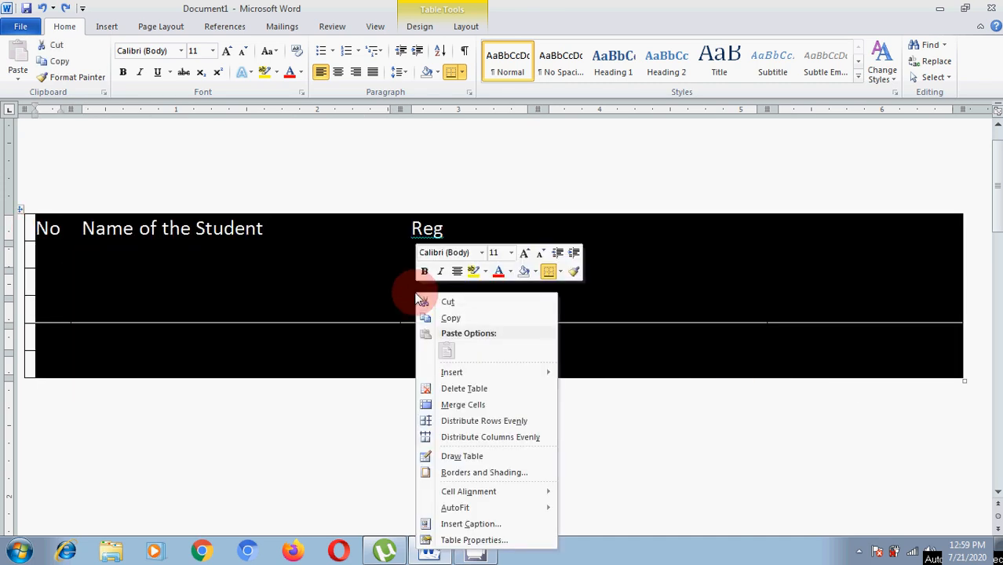
pyautogui.click(452, 390)
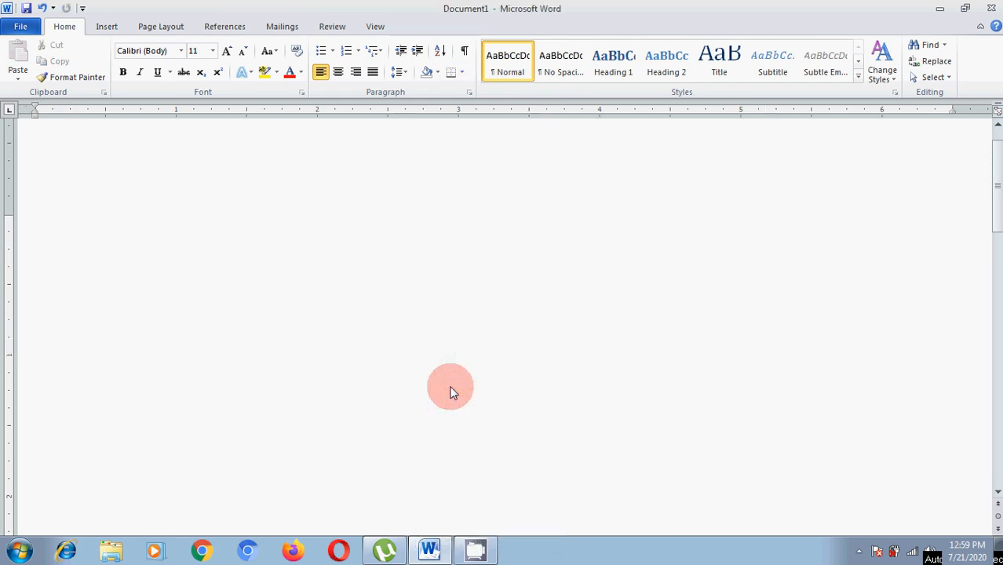
# Insert a table with 6 columns and 10 rows, keeping the fixed column width on Auto.
pyautogui.click(106, 28)
pyautogui.click(115, 79)
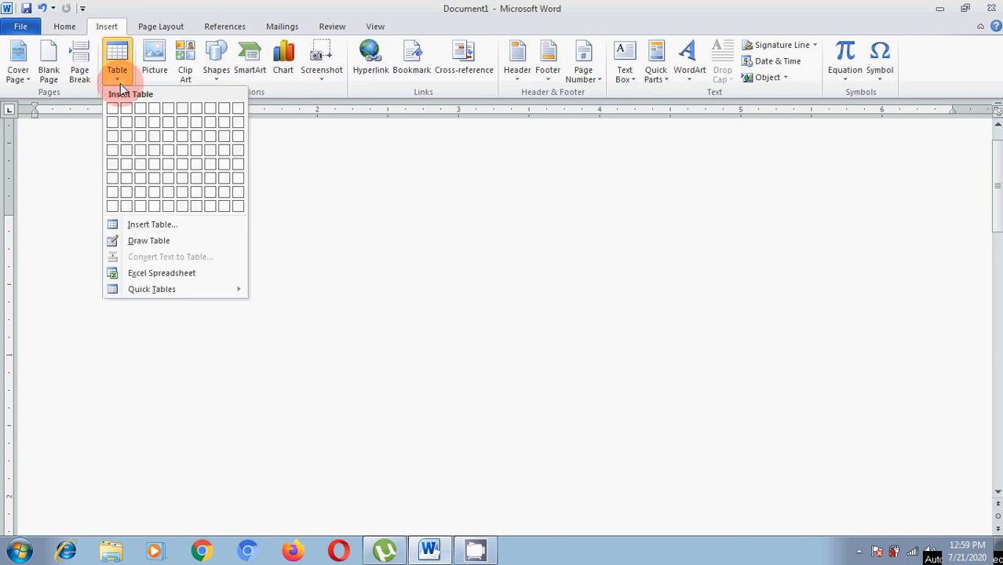
pyautogui.click(149, 225)
pyautogui.moveTo(437, 191); pyautogui.dragTo(396, 174)
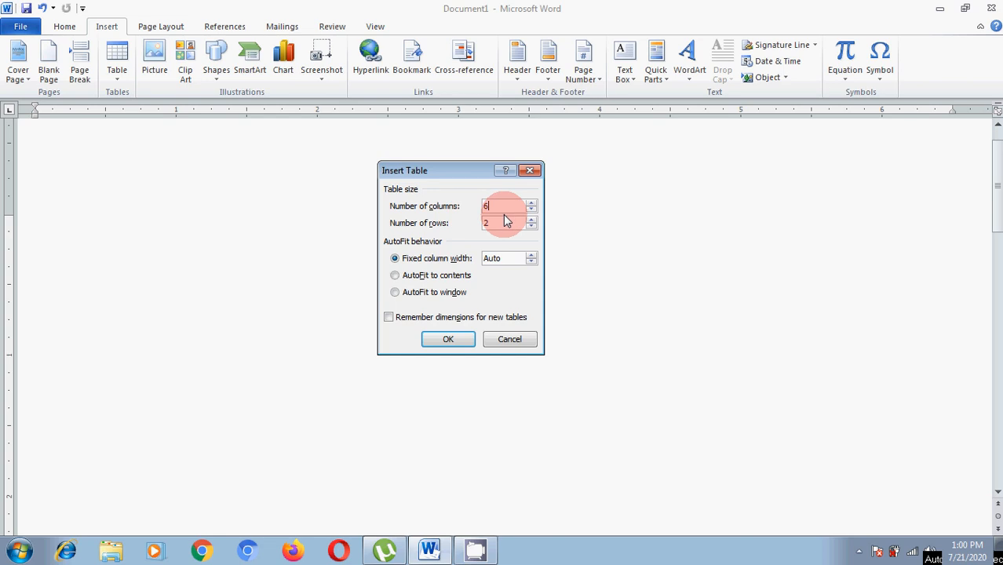
pyautogui.moveTo(497, 223); pyautogui.dragTo(460, 225)
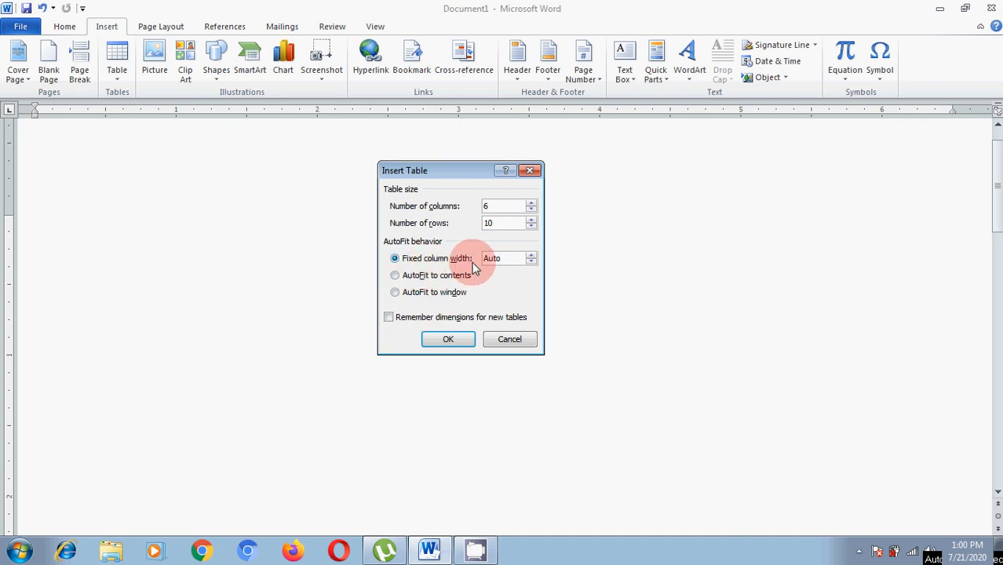
pyautogui.click(449, 339)
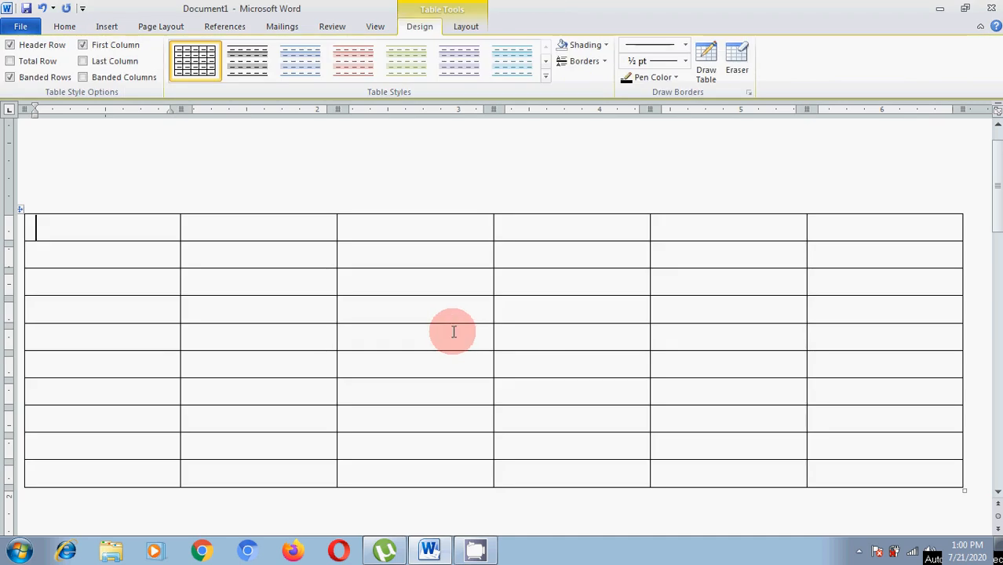
# Select the table's first column, its third column and its first row in turn, and clear the selection.
pyautogui.click(103, 207)
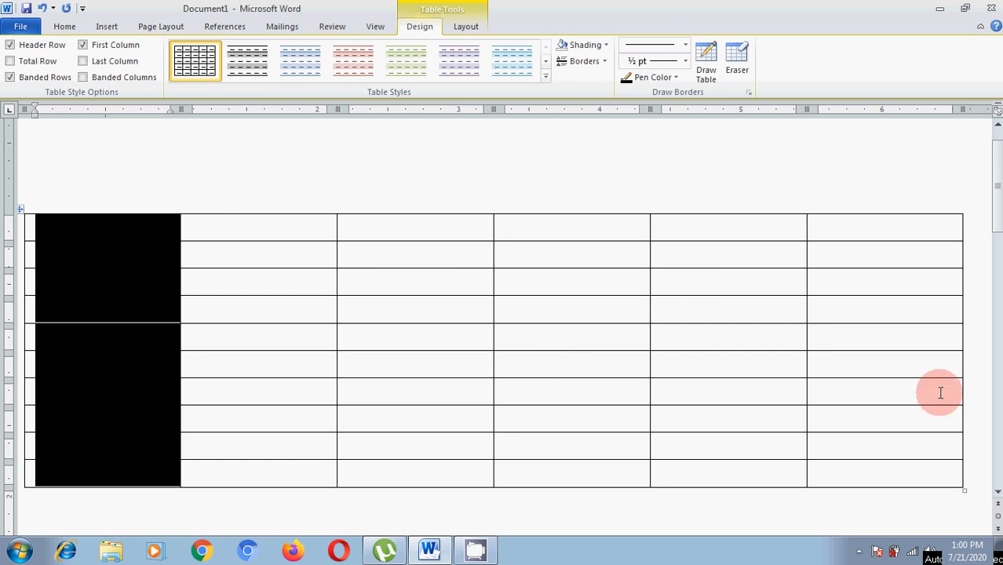
pyautogui.click(363, 192)
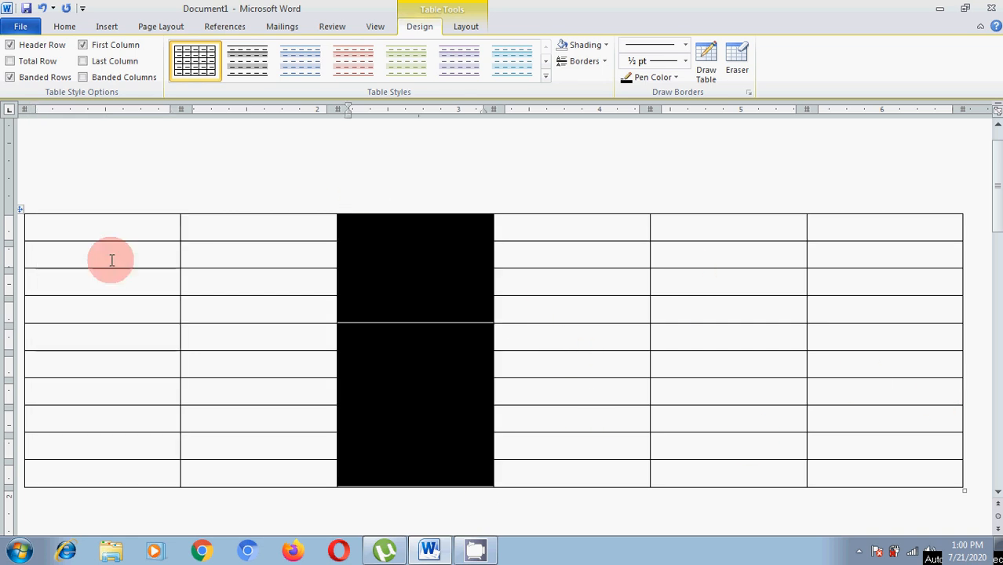
pyautogui.click(20, 234)
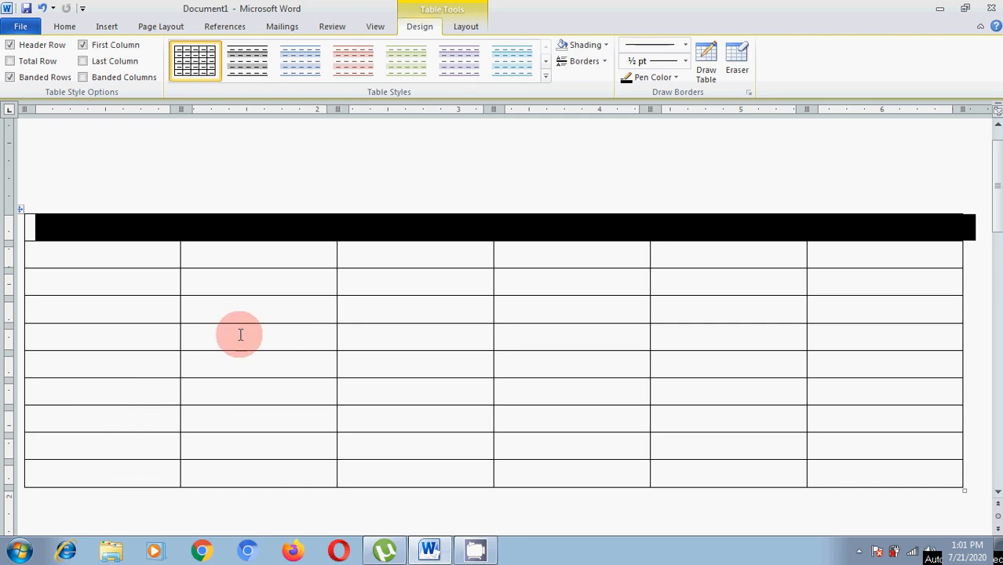
pyautogui.click(254, 315)
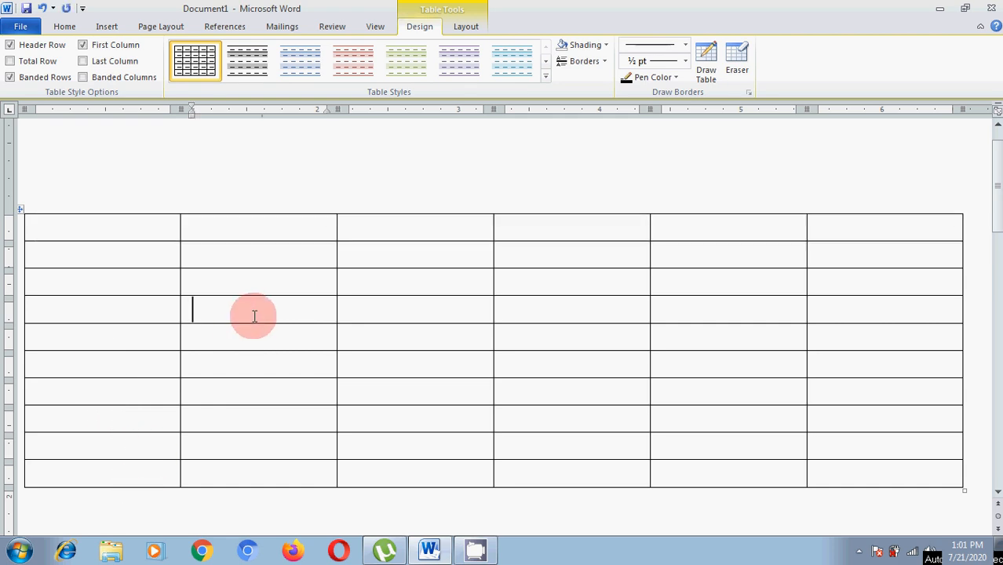
# Place the cursor in the first five cells of the table's top row, one after another.
pyautogui.click(119, 223)
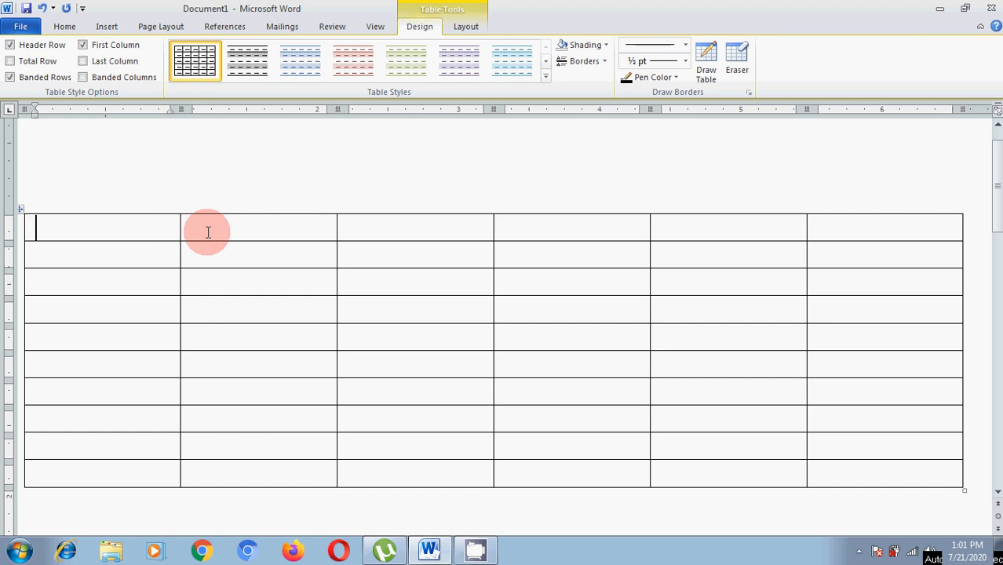
pyautogui.click(209, 232)
pyautogui.click(361, 231)
pyautogui.click(579, 228)
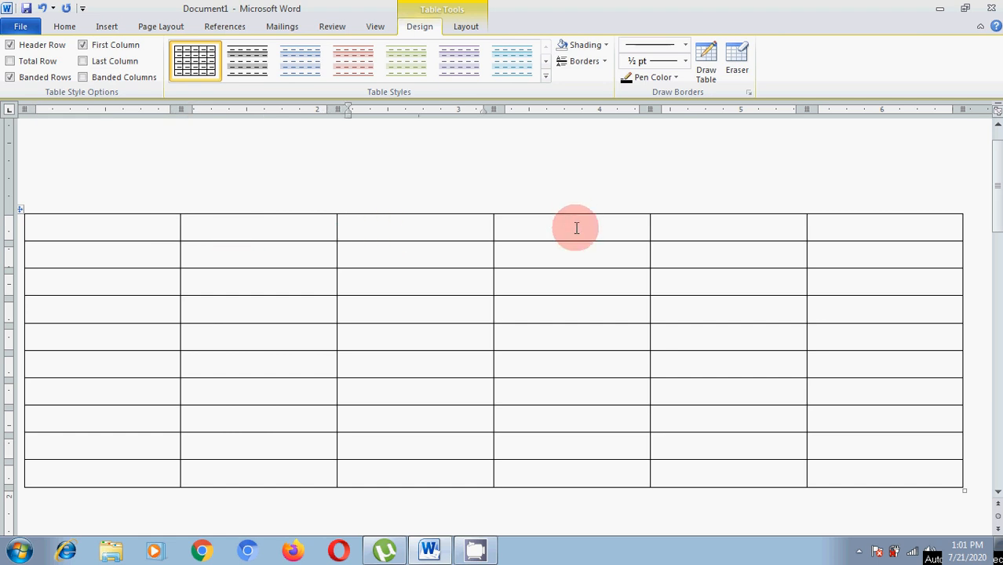
pyautogui.click(676, 236)
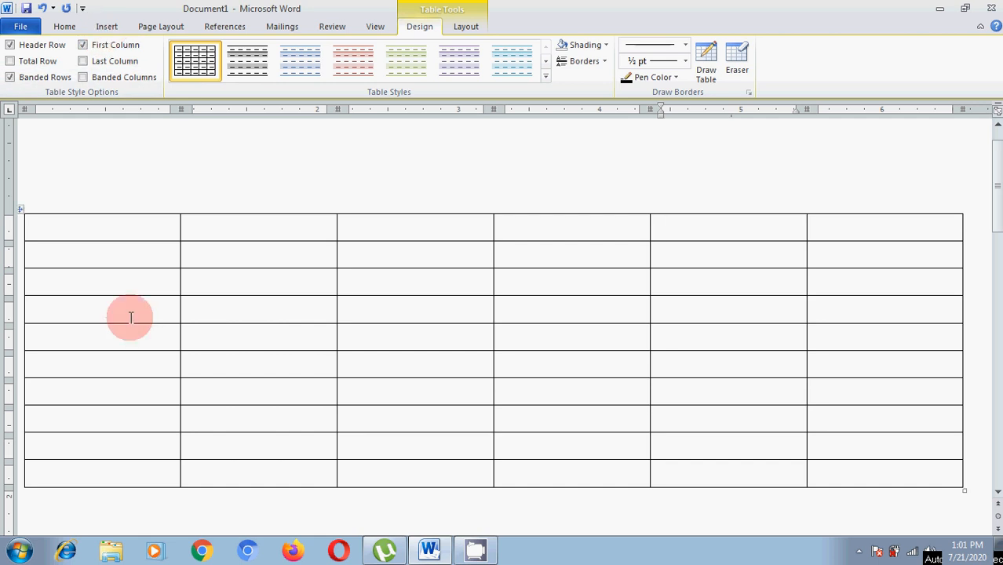
# Replace the whole table with a new one of 5 columns and 6 rows, with a fixed column width of 1.
pyautogui.hotkey('ctrl', 'a')
pyautogui.press('Delete')
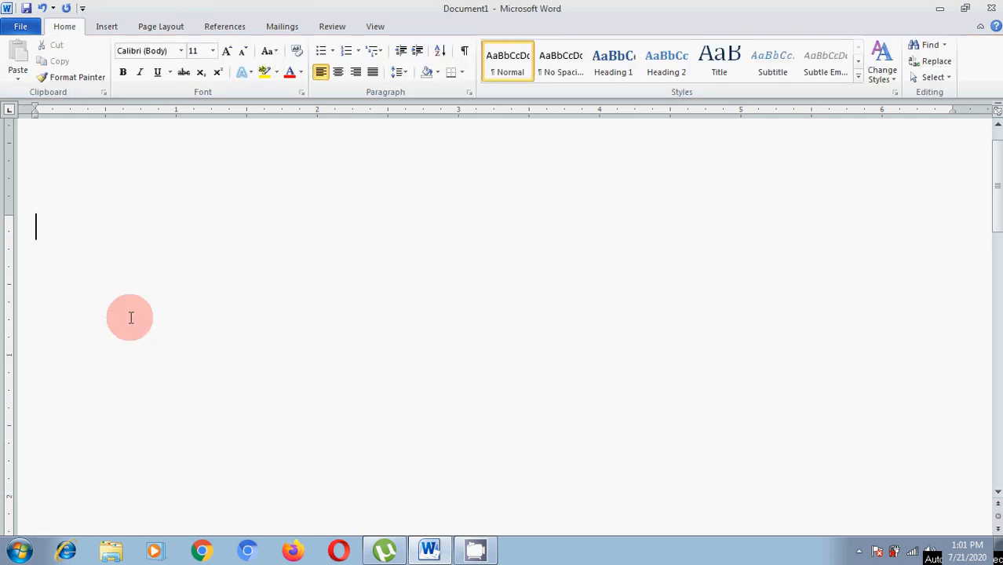
pyautogui.click(102, 29)
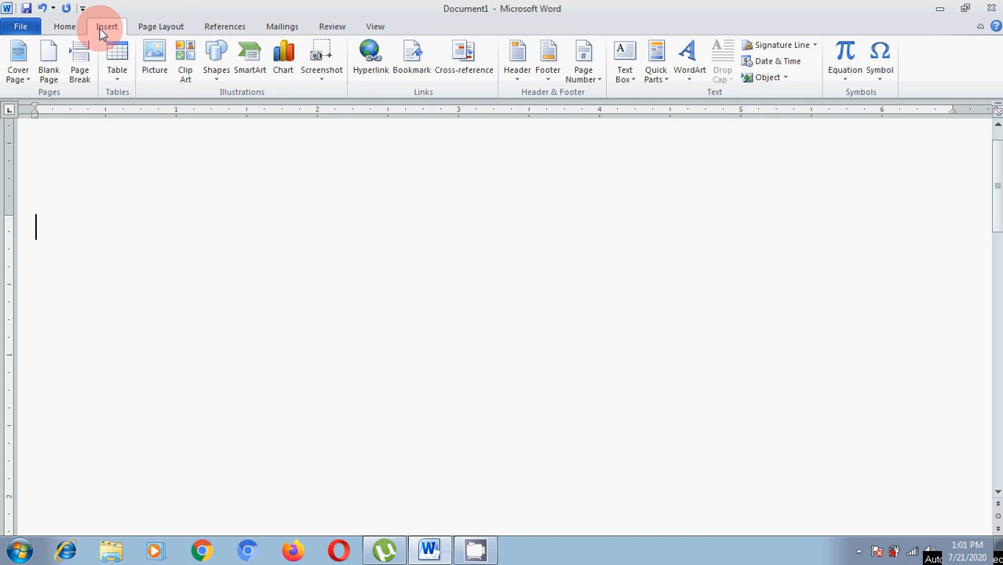
pyautogui.click(115, 78)
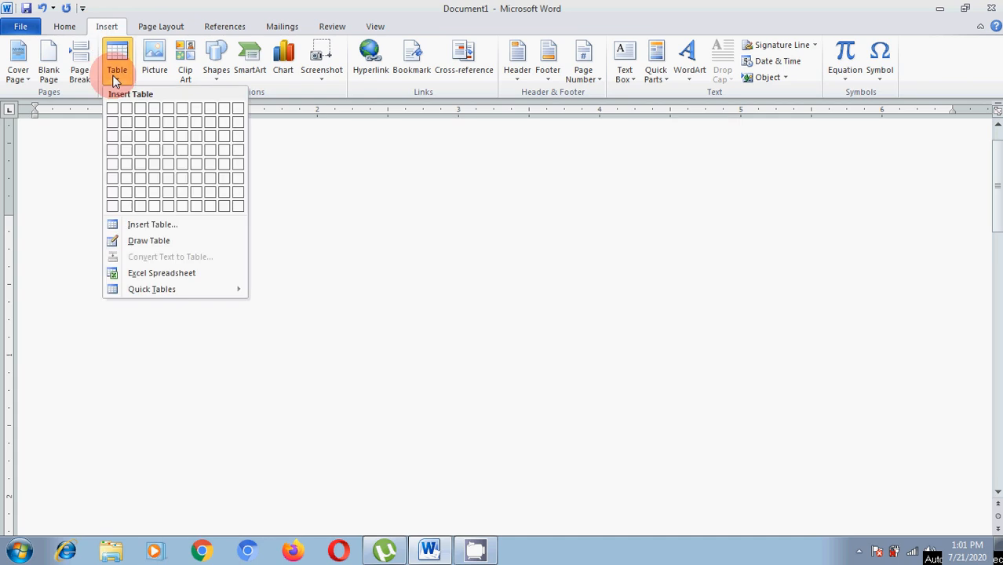
pyautogui.click(154, 226)
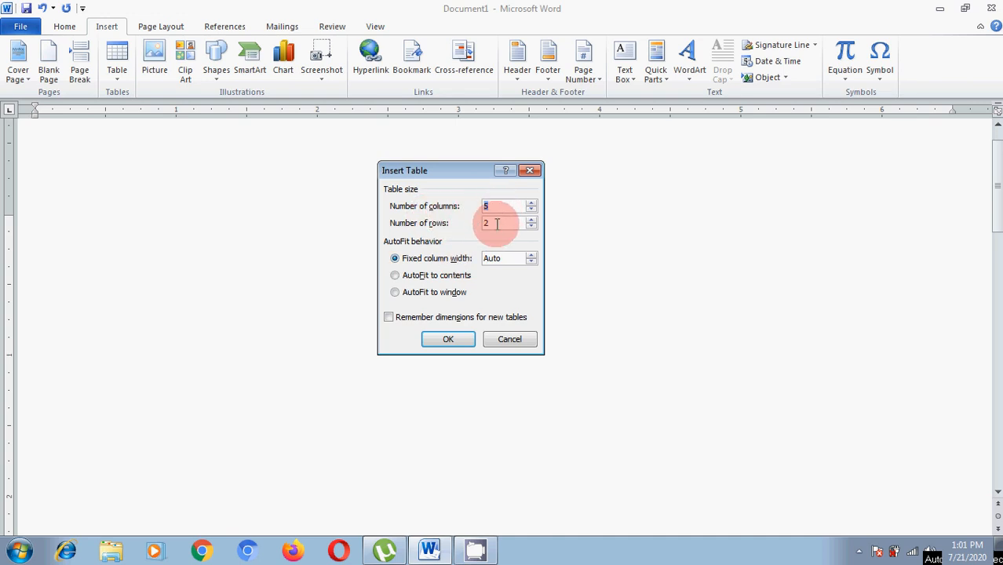
pyautogui.moveTo(496, 223); pyautogui.dragTo(464, 228)
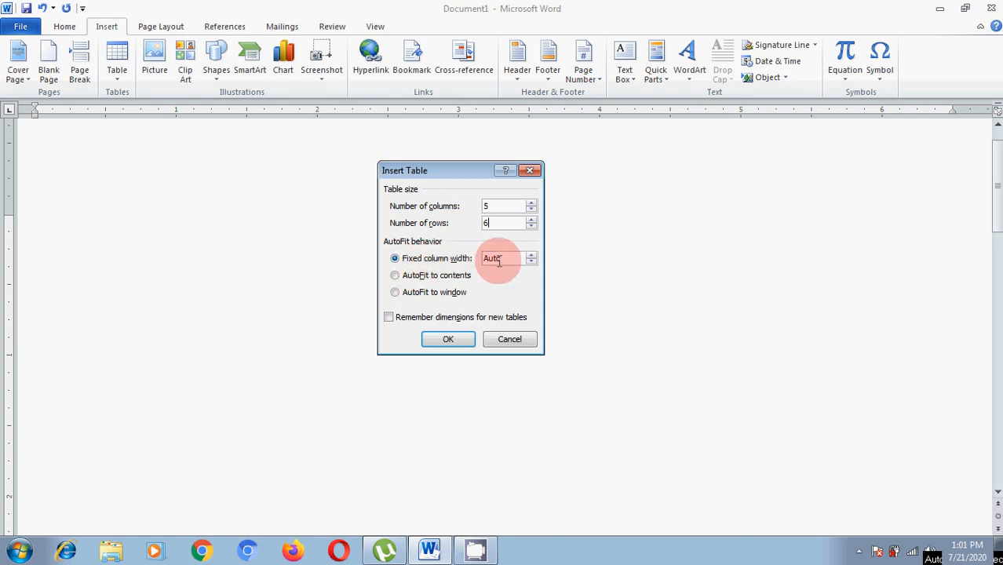
pyautogui.click(531, 255)
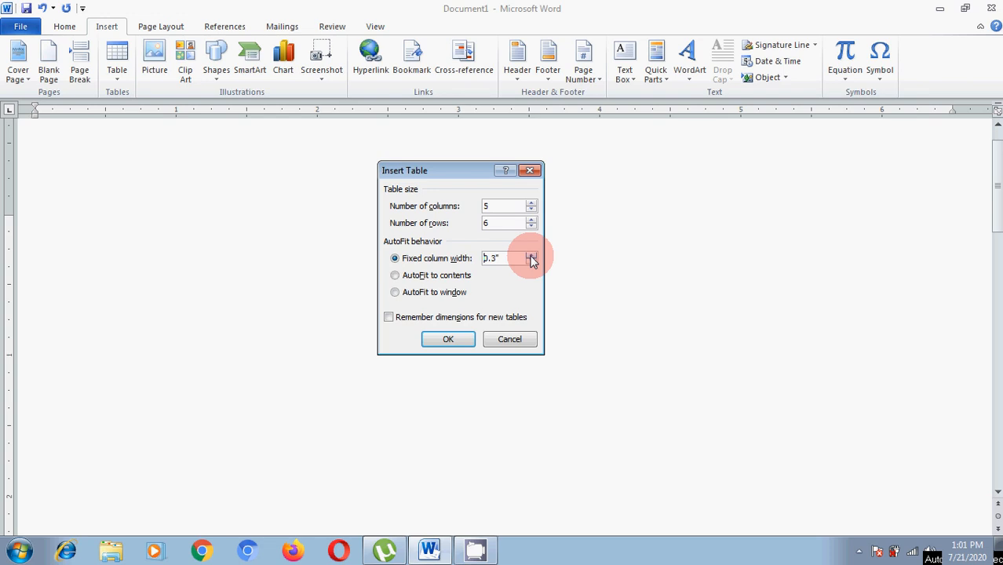
pyautogui.moveTo(506, 259); pyautogui.dragTo(469, 267)
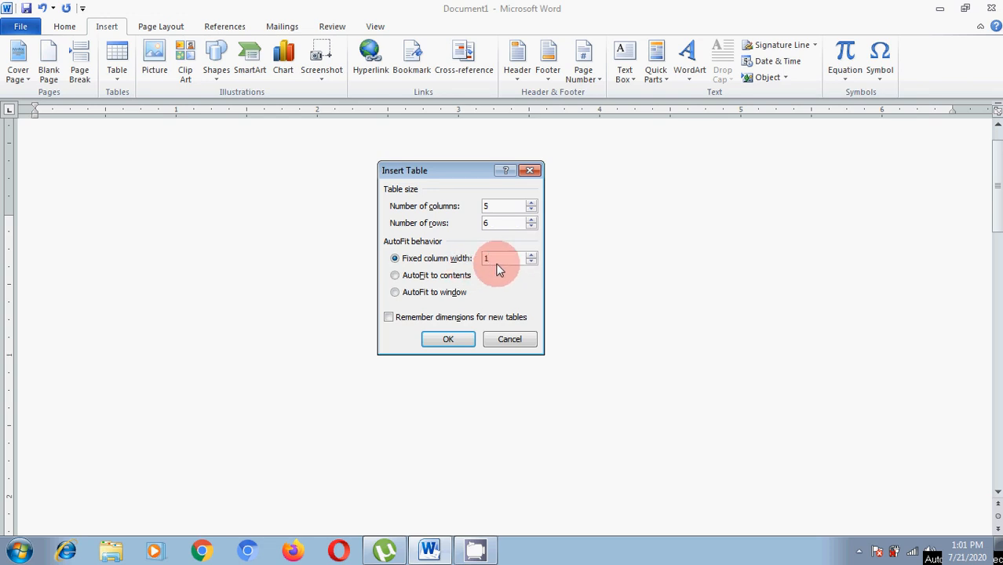
pyautogui.click(449, 343)
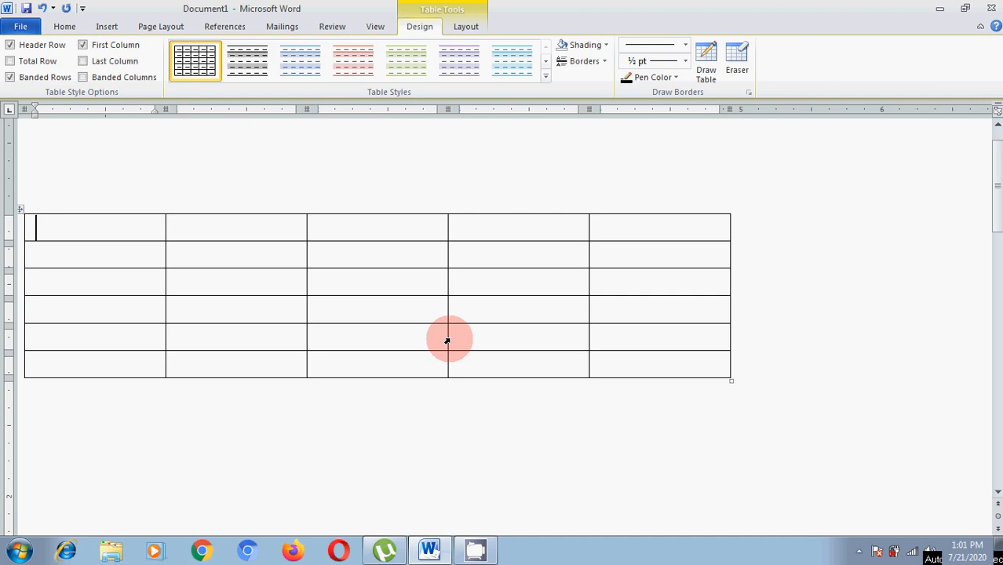
# Place the cursor in the second through fifth cells of the new table's top row in turn.
pyautogui.click(221, 220)
pyautogui.click(365, 226)
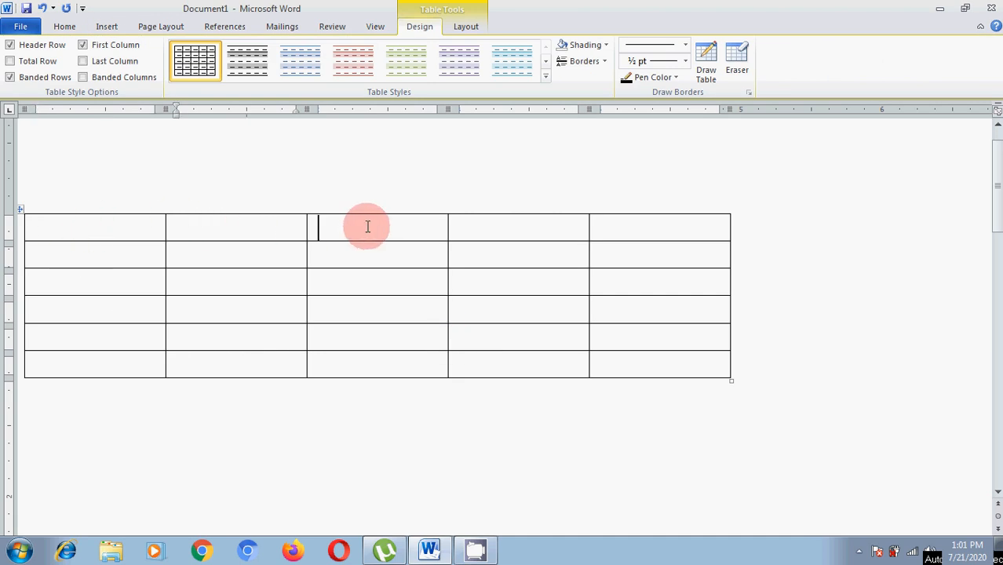
pyautogui.click(502, 228)
pyautogui.click(649, 229)
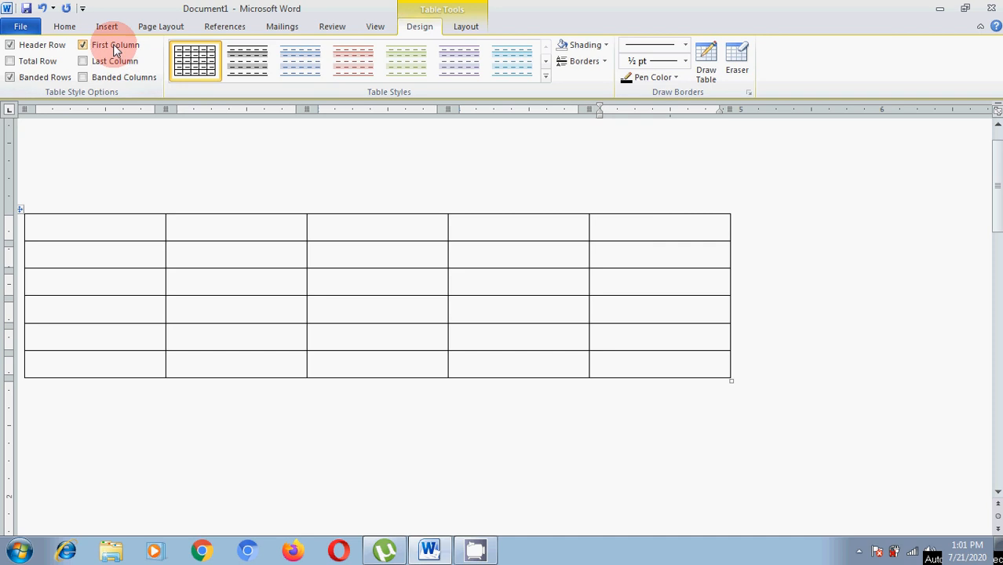
# Delete the 6-row table and insert one with 5 columns and 2 rows, entering 2 as the fixed column width.
pyautogui.hotkey('ctrl', 'a')
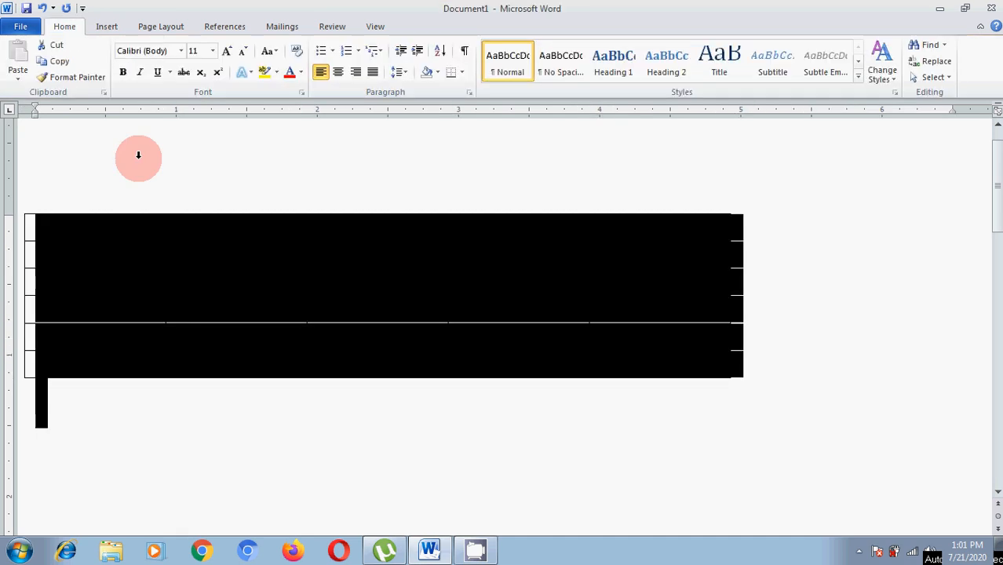
pyautogui.press('Delete')
pyautogui.click(106, 29)
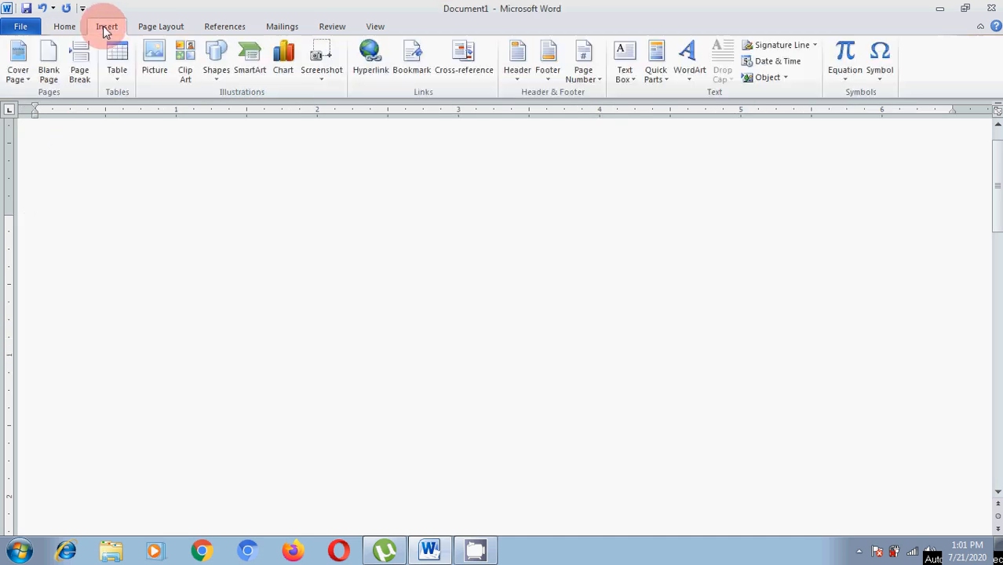
pyautogui.click(117, 63)
pyautogui.click(118, 78)
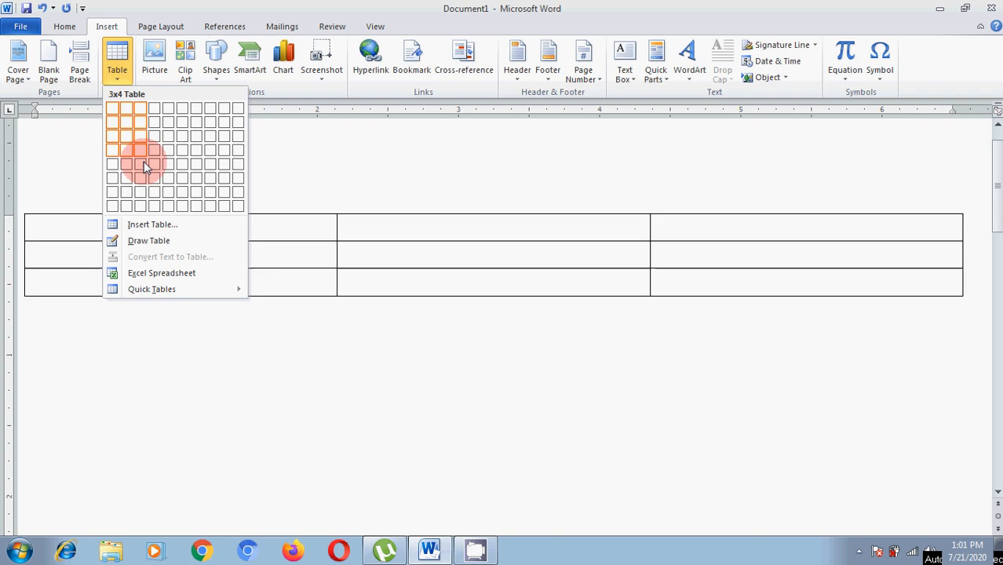
pyautogui.click(161, 225)
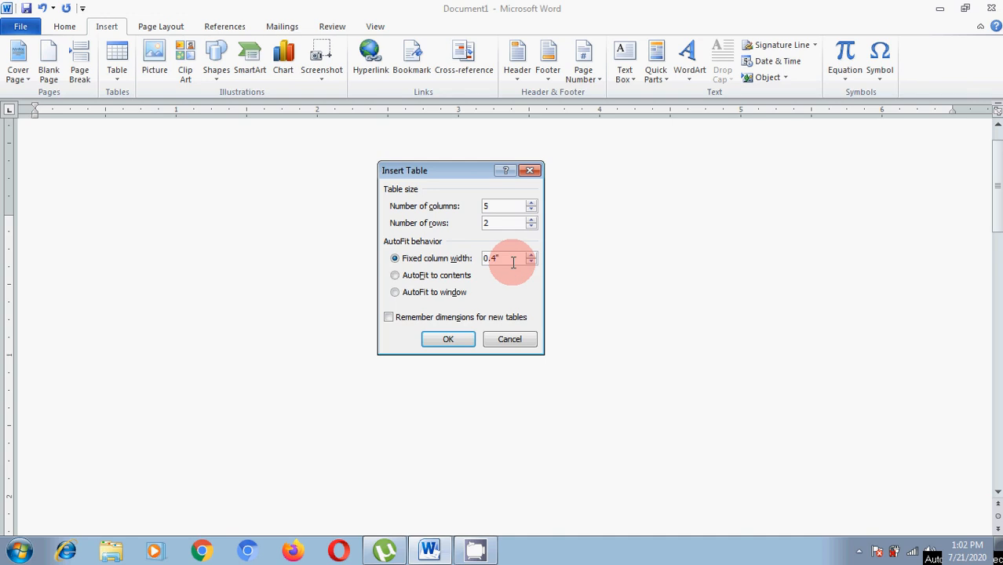
pyautogui.moveTo(512, 260); pyautogui.dragTo(477, 265)
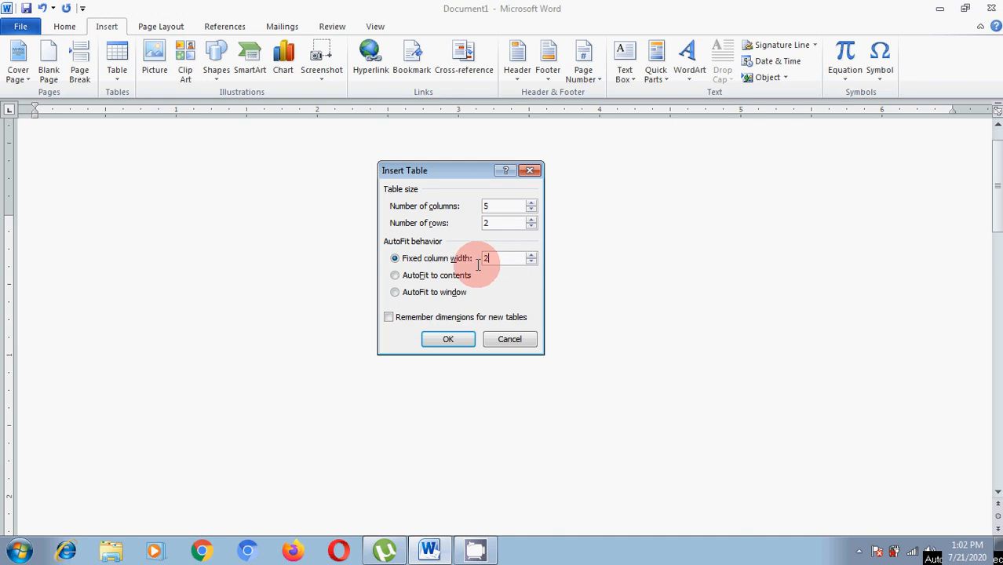
pyautogui.click(448, 339)
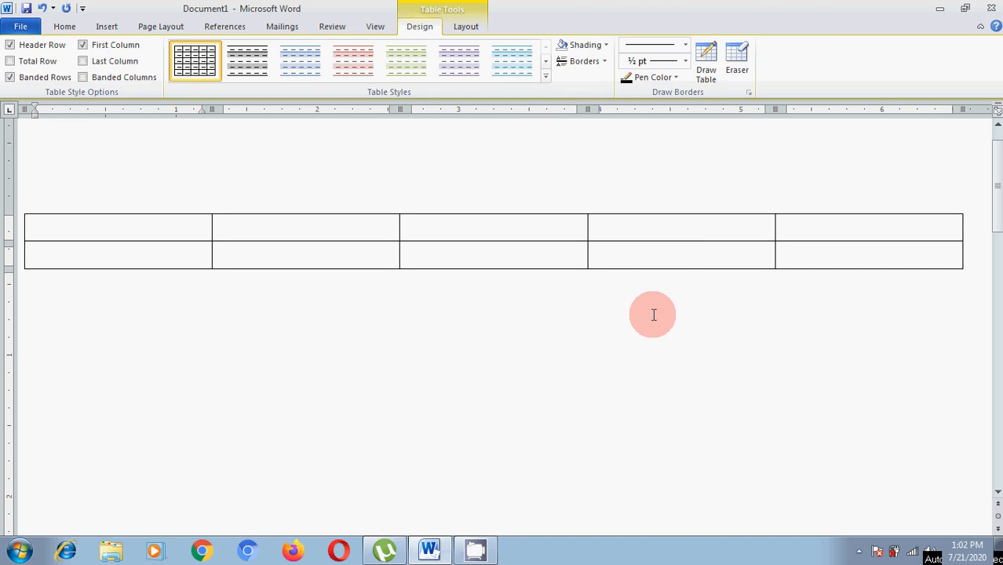
# Delete the current table and insert one with 5 columns and 2 rows, using AutoFit to contents.
pyautogui.hotkey('ctrl', 'a')
pyautogui.press('Delete')
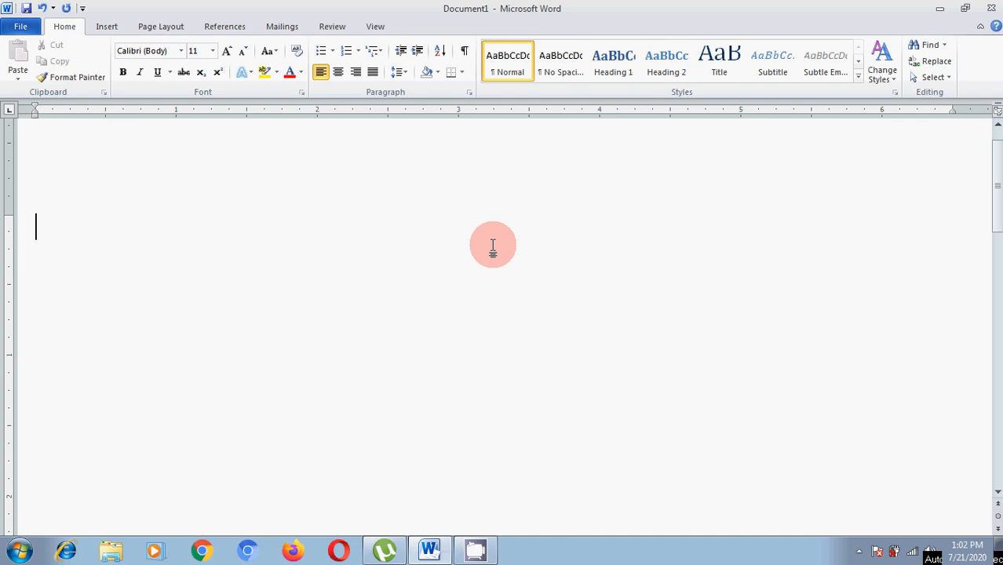
pyautogui.click(110, 29)
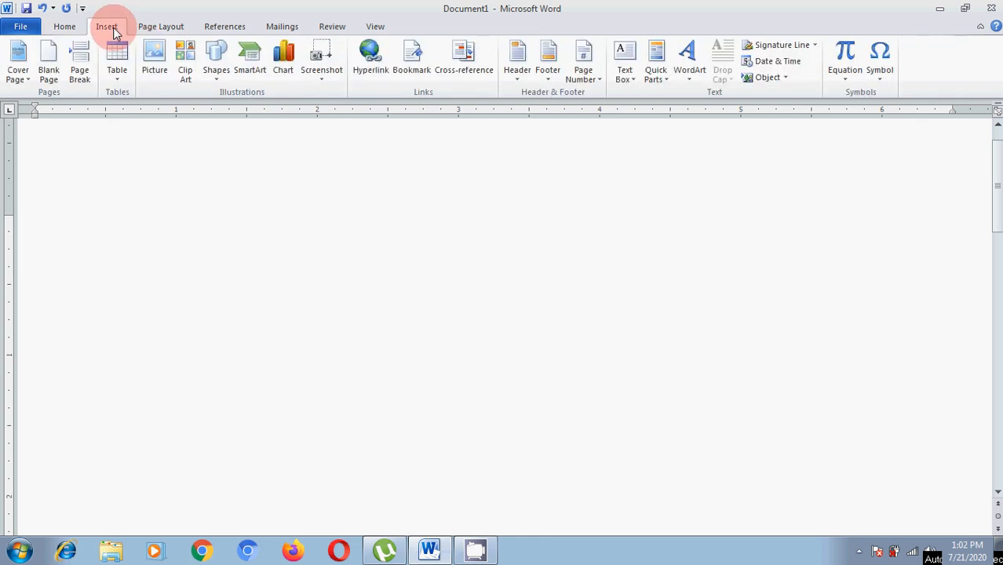
pyautogui.click(116, 73)
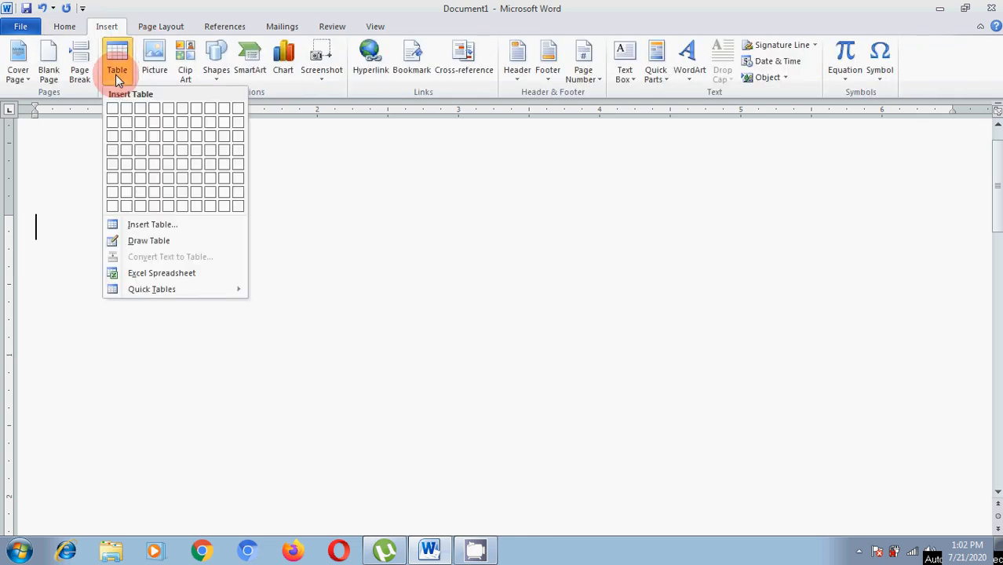
pyautogui.click(157, 224)
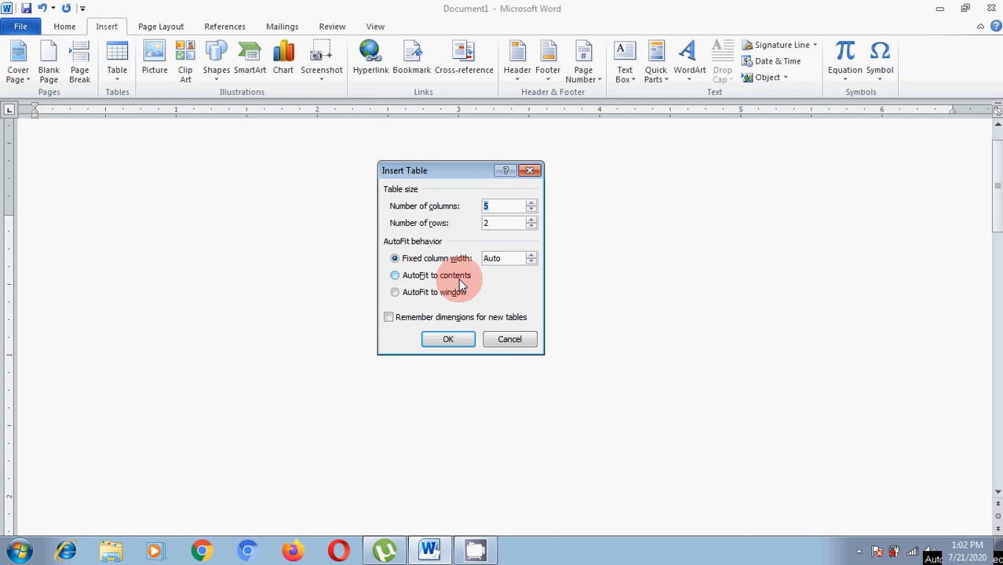
pyautogui.click(397, 276)
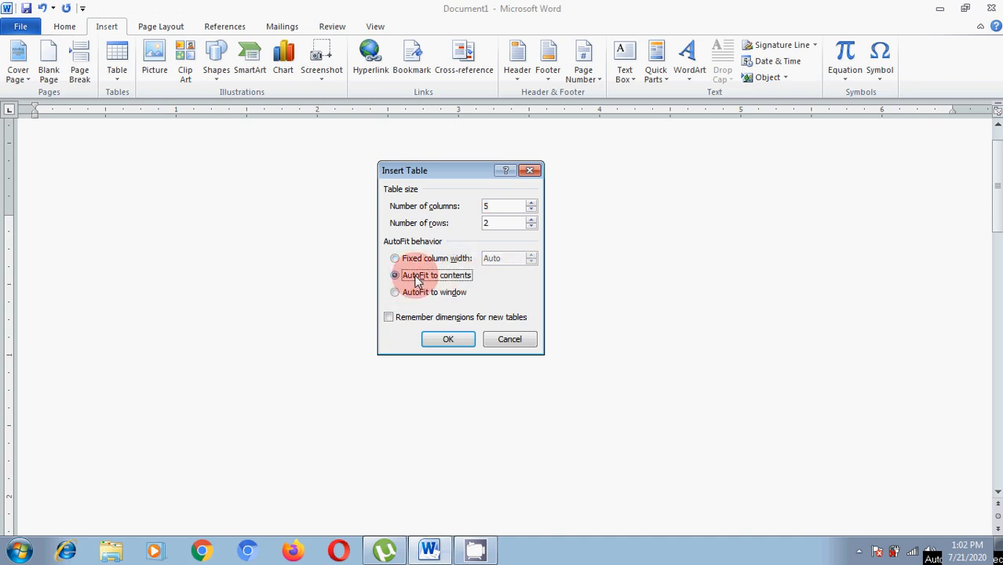
pyautogui.click(448, 339)
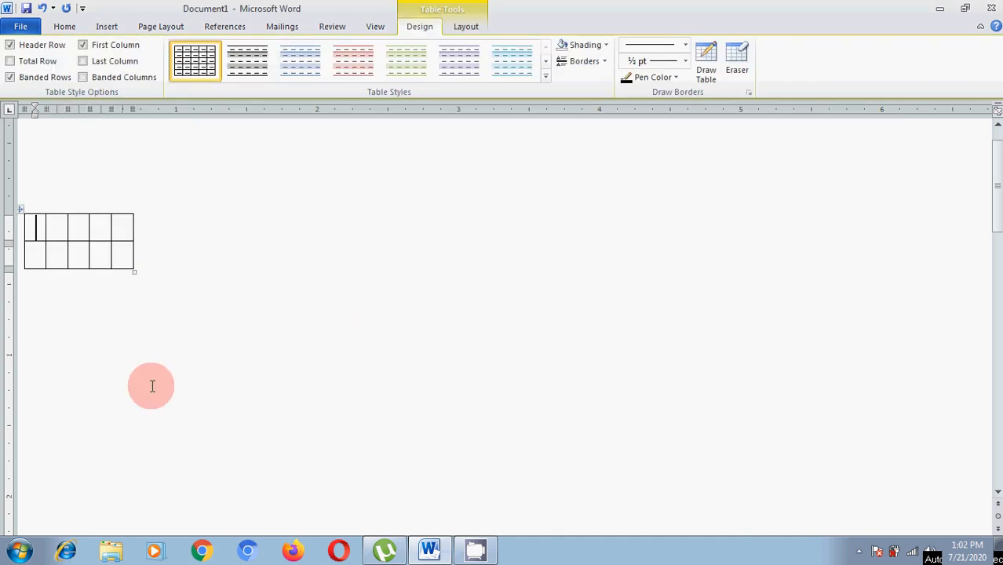
# Fill the table's first row with the headings No, Name of the student, Tamil, English and Maths, and leave the table.
pyautogui.write('no')
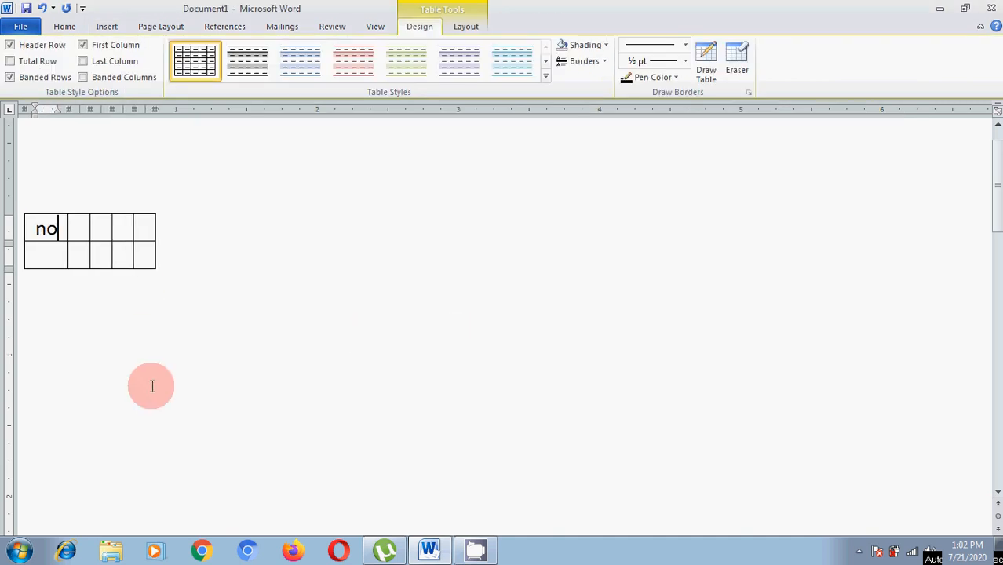
pyautogui.press('Tab')
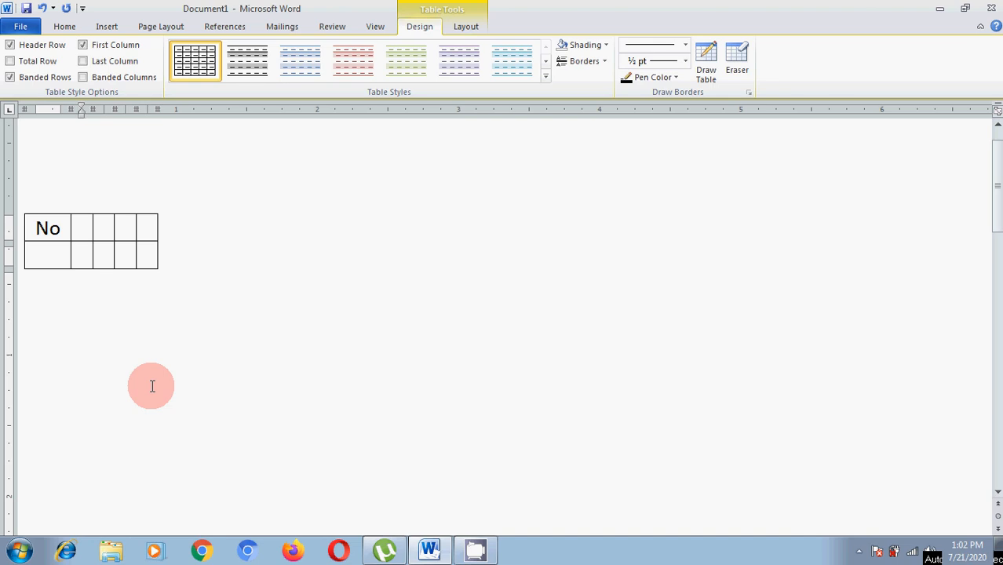
pyautogui.write('name of the s')
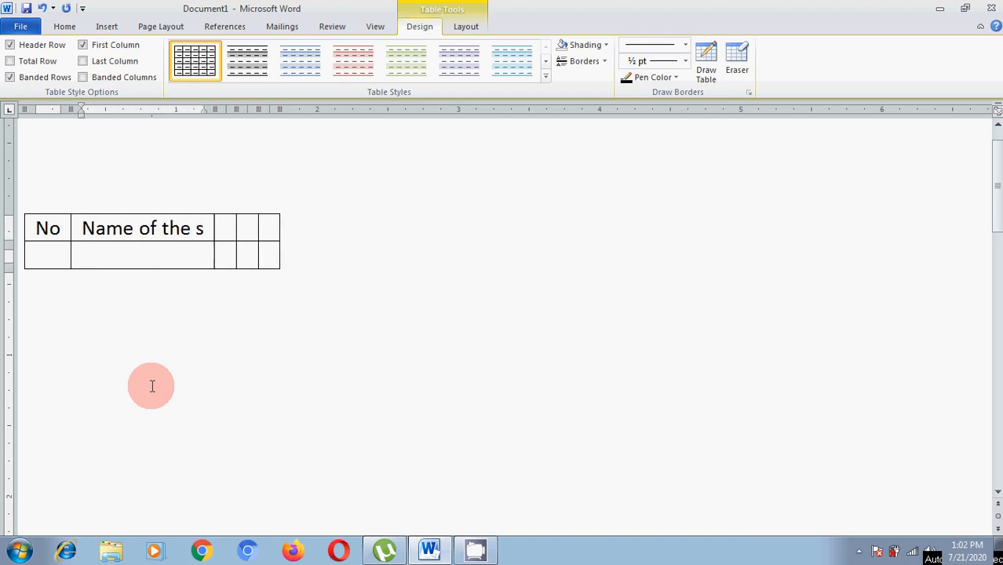
pyautogui.write('tudent')
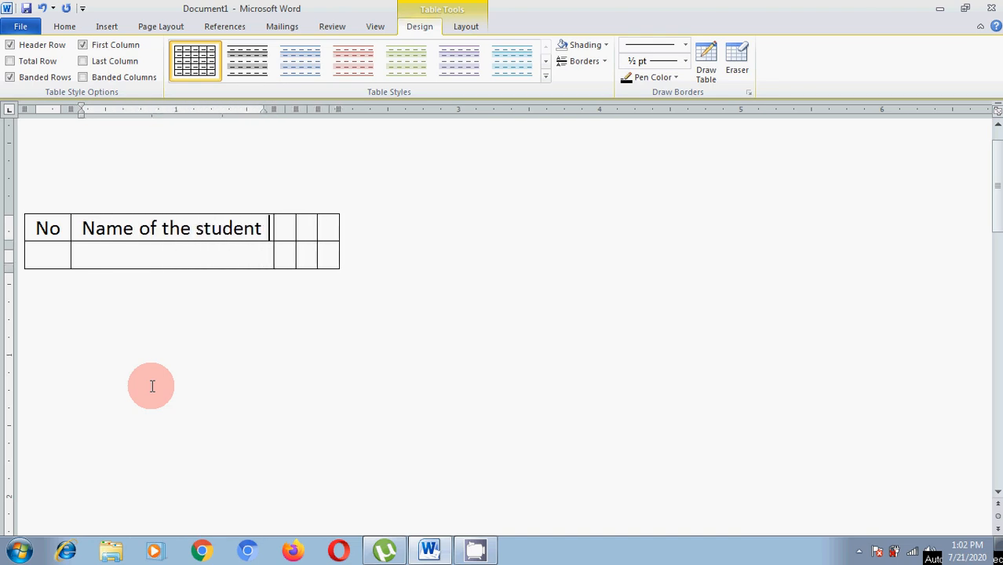
pyautogui.click(287, 228)
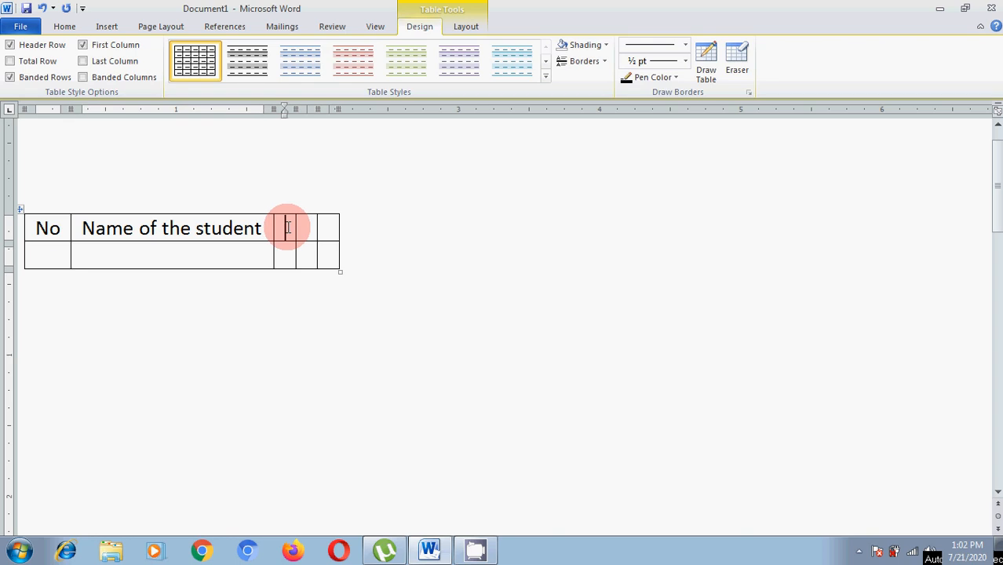
pyautogui.write('Tamil')
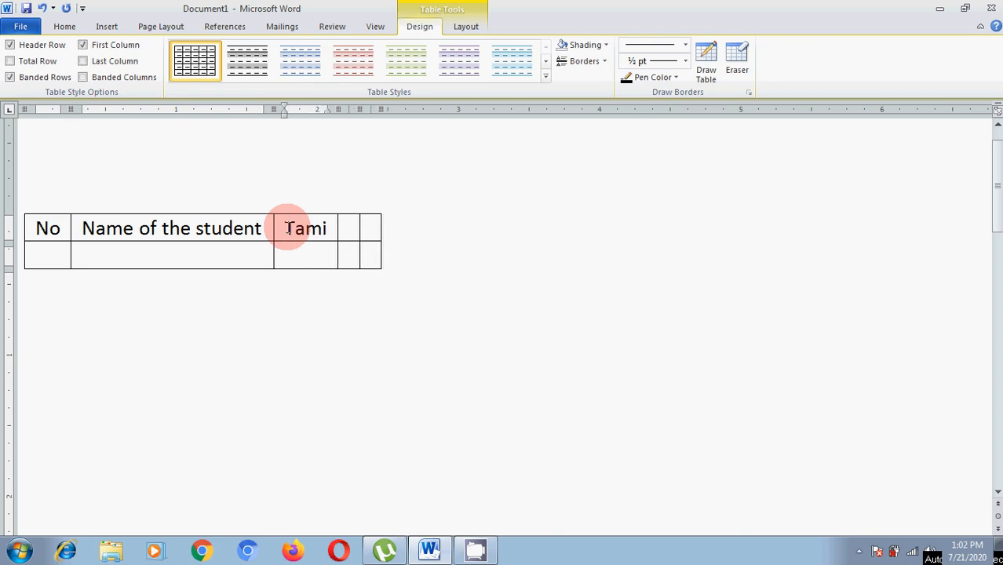
pyautogui.press('Tab')
pyautogui.write('English')
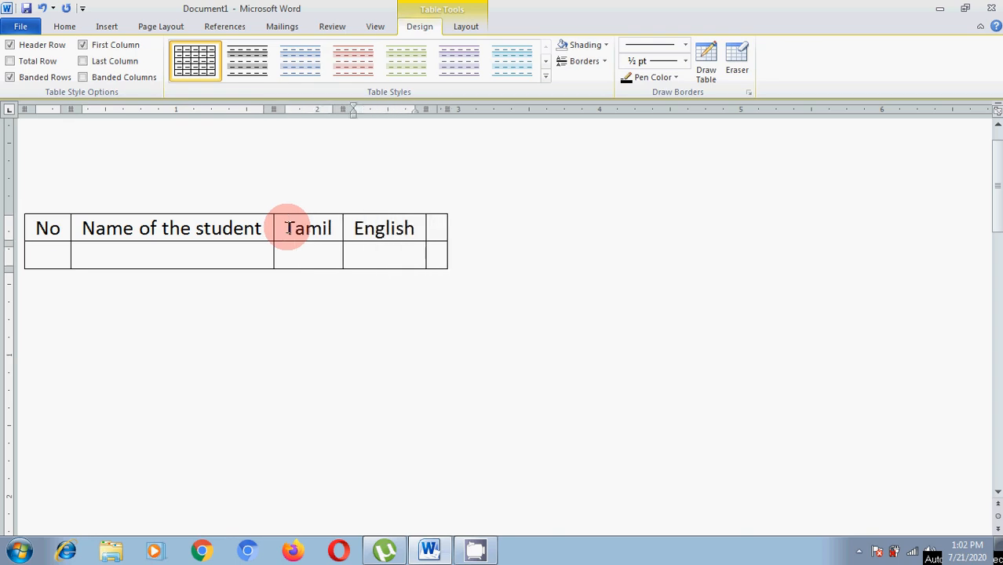
pyautogui.press('Tab')
pyautogui.write('Maths')
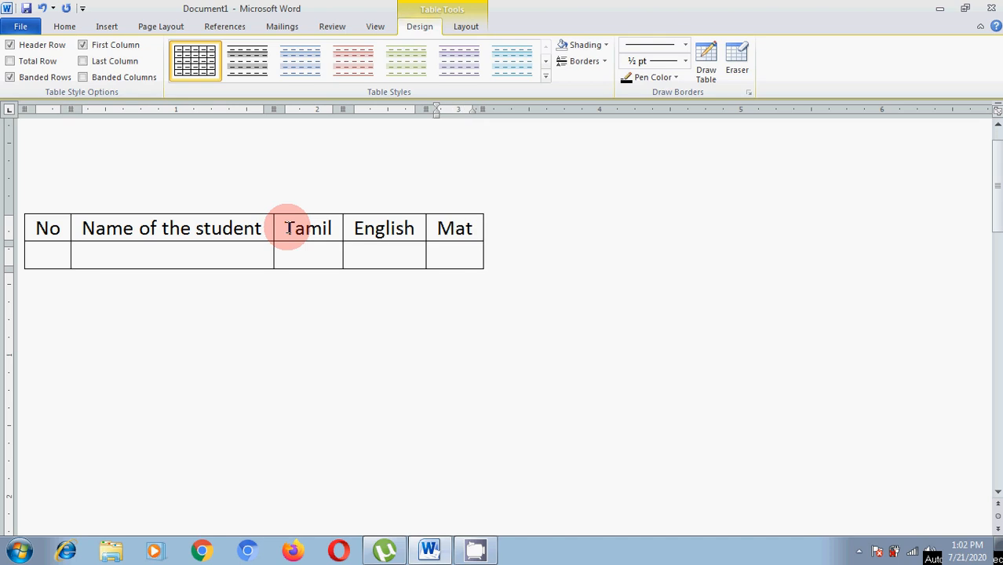
pyautogui.click(241, 365)
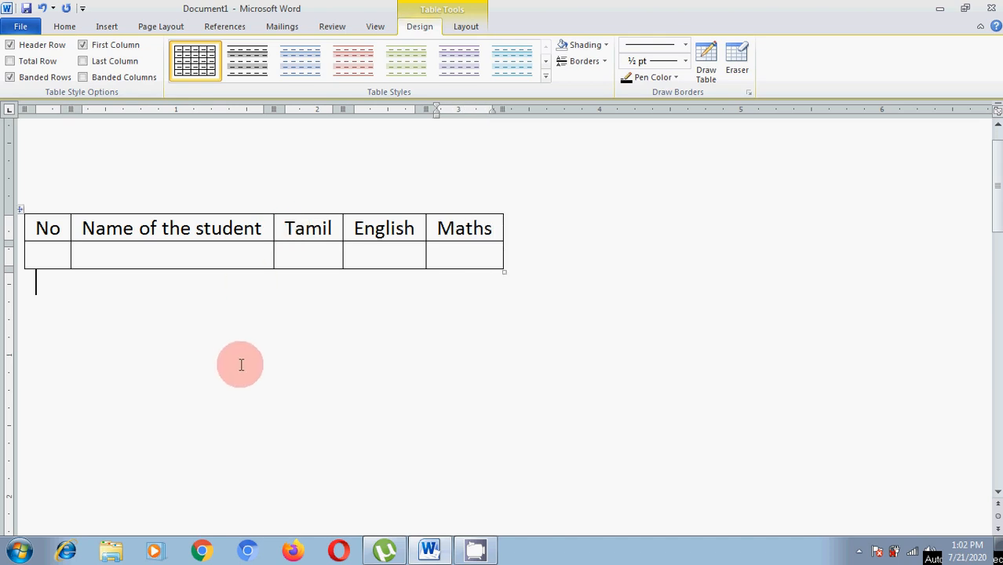
pyautogui.click(107, 26)
pyautogui.click(117, 72)
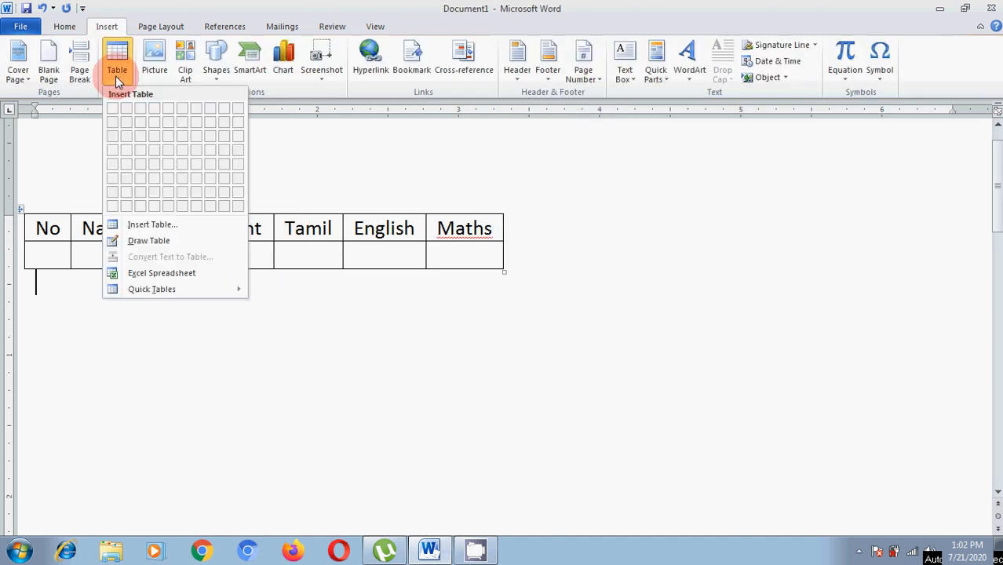
pyautogui.click(157, 224)
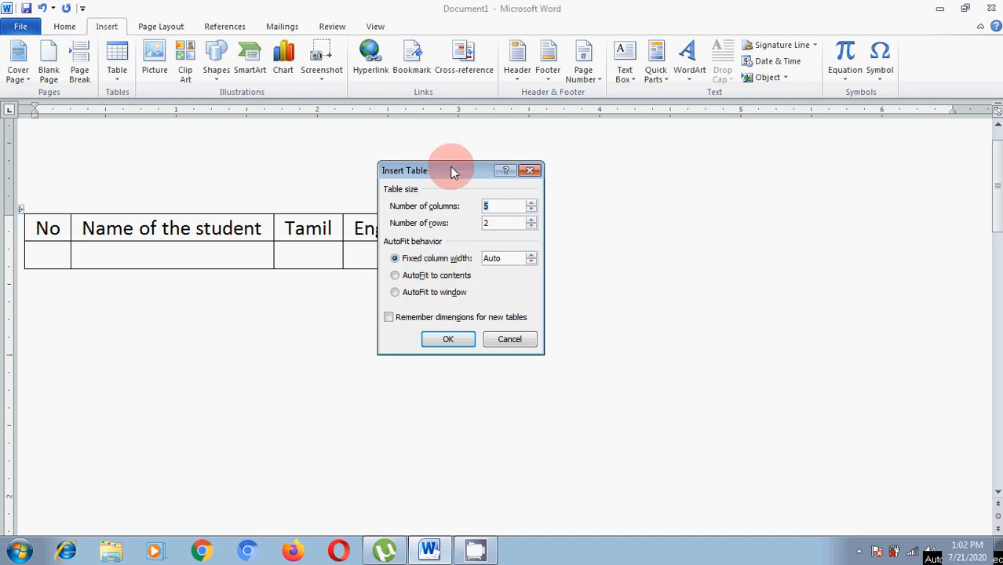
pyautogui.moveTo(455, 170); pyautogui.dragTo(688, 183)
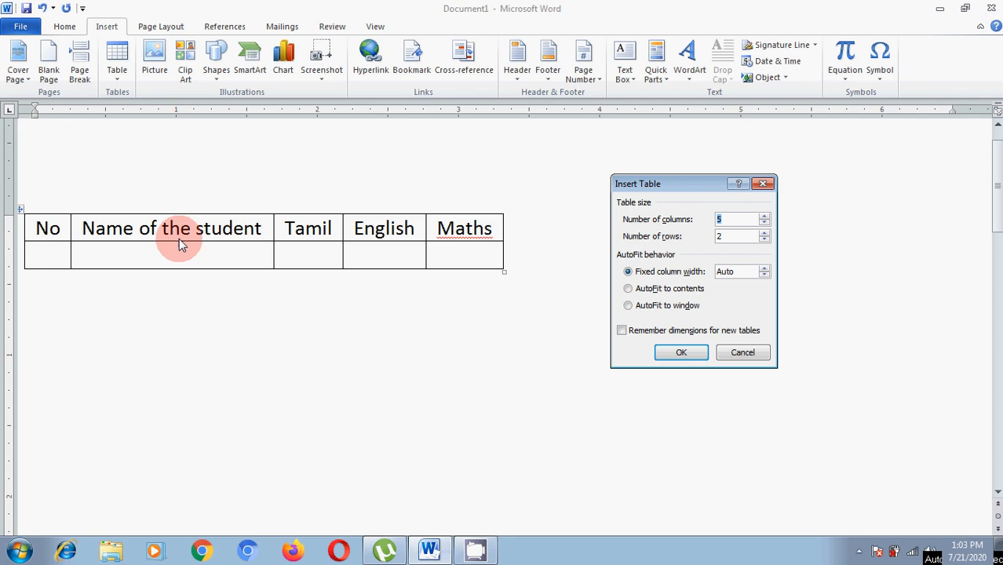
pyautogui.click(664, 308)
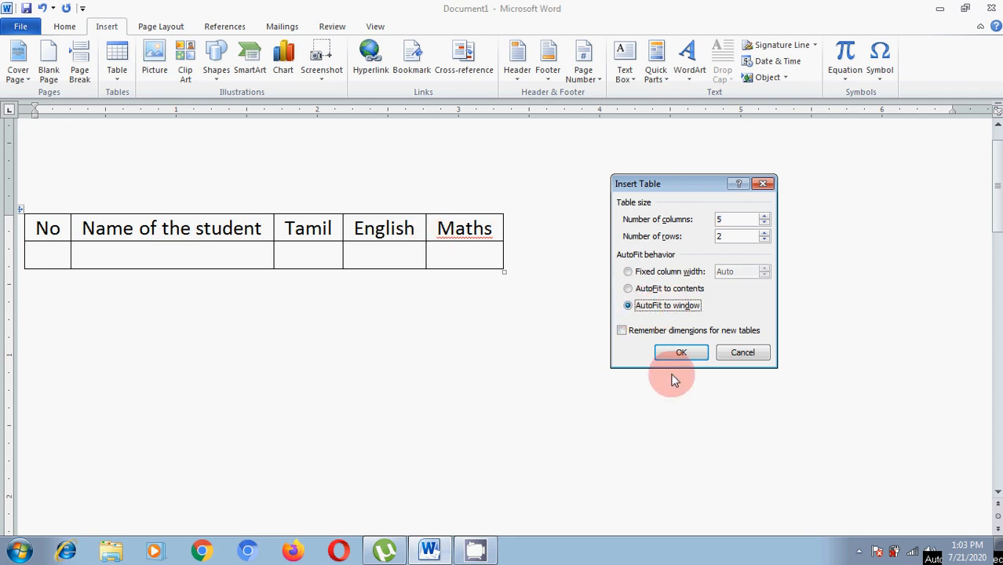
pyautogui.click(742, 352)
# Delete the table with the student headings and insert one with 5 columns and 5 rows, using AutoFit to window.
pyautogui.hotkey('ctrl', 'a')
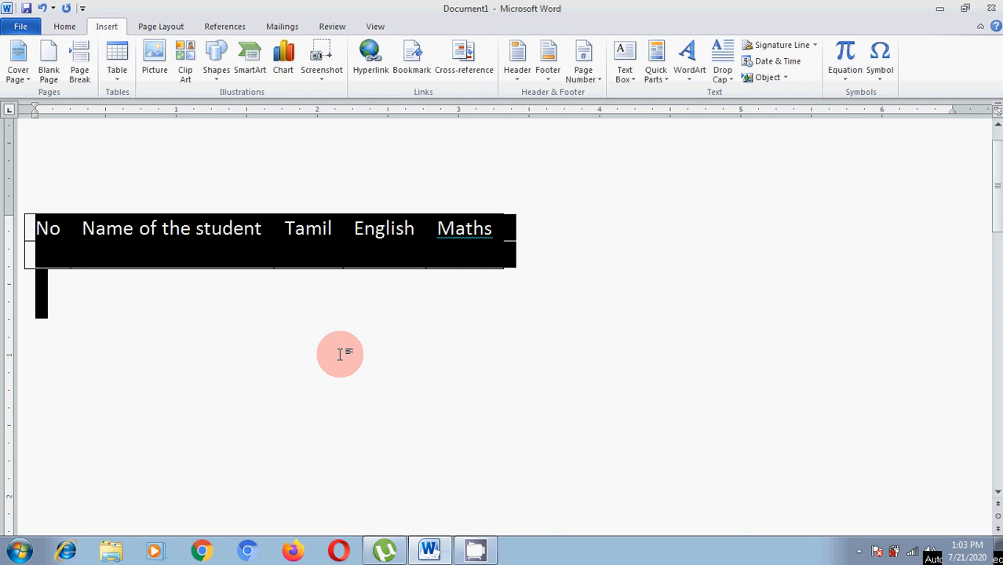
pyautogui.press('Delete')
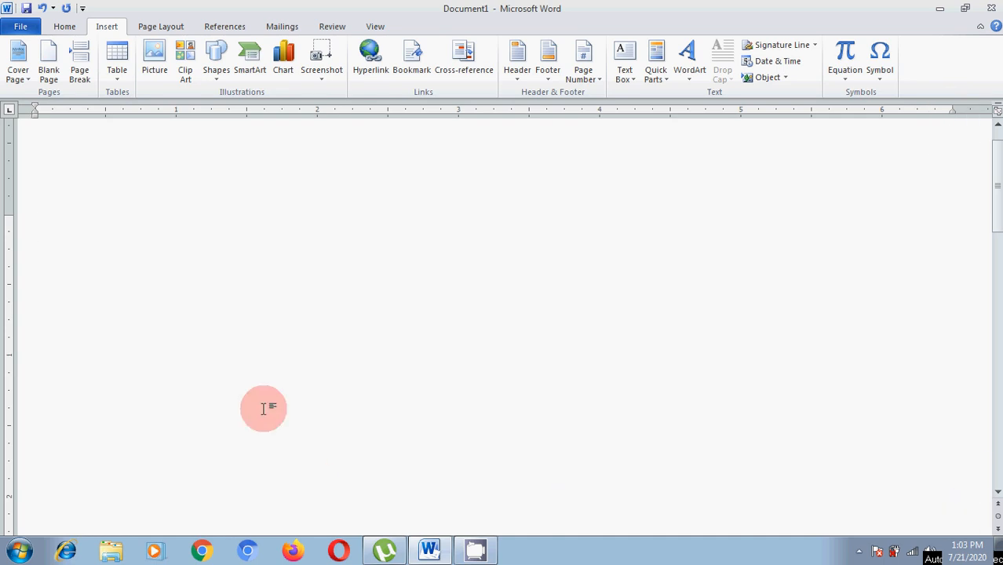
pyautogui.click(114, 81)
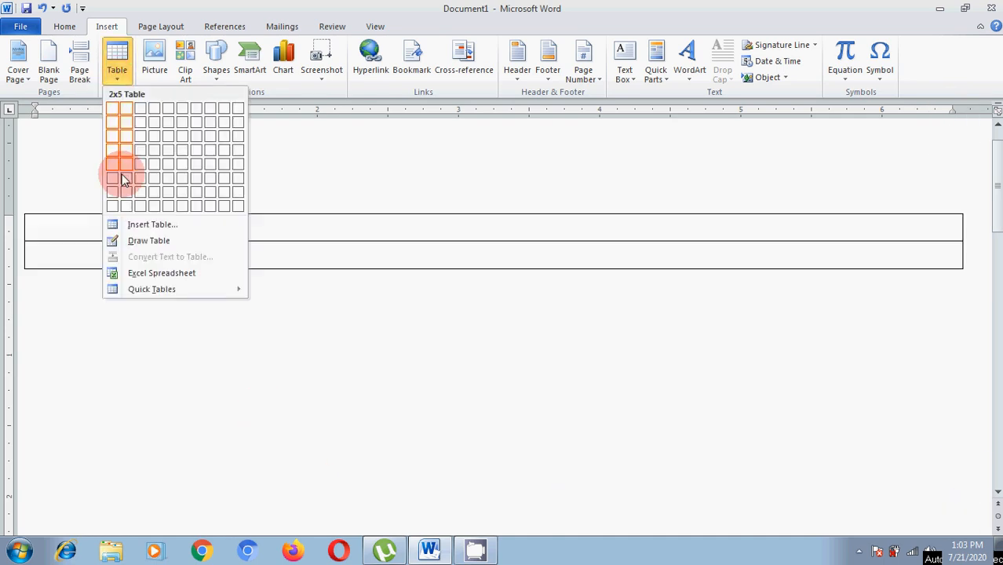
pyautogui.click(164, 224)
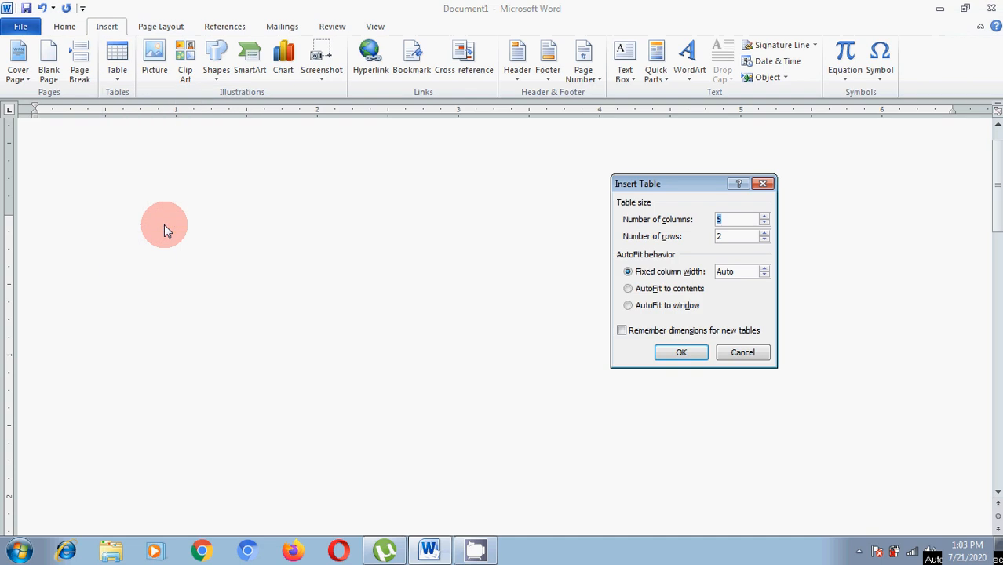
pyautogui.click(640, 313)
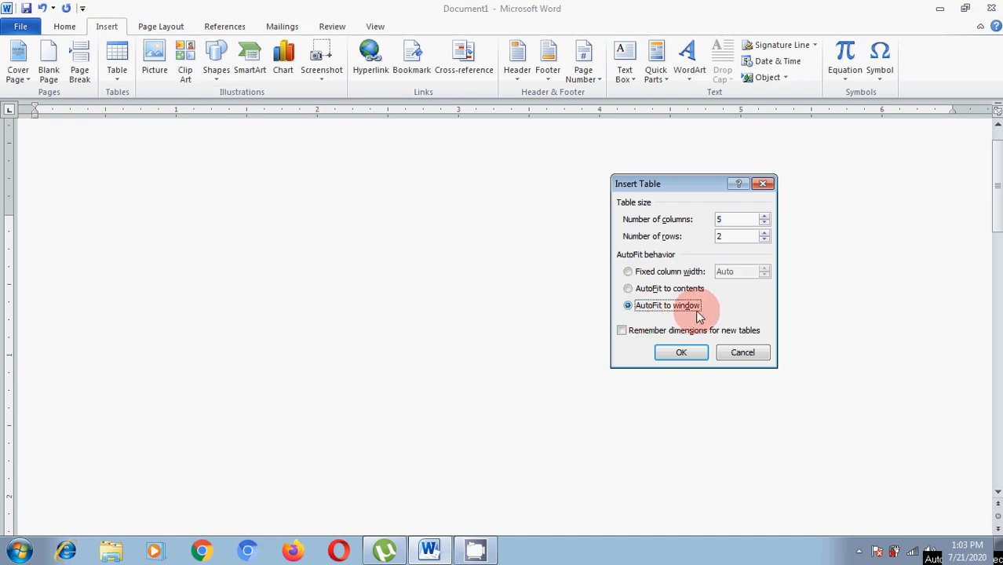
pyautogui.click(726, 235)
pyautogui.moveTo(726, 235); pyautogui.dragTo(693, 241)
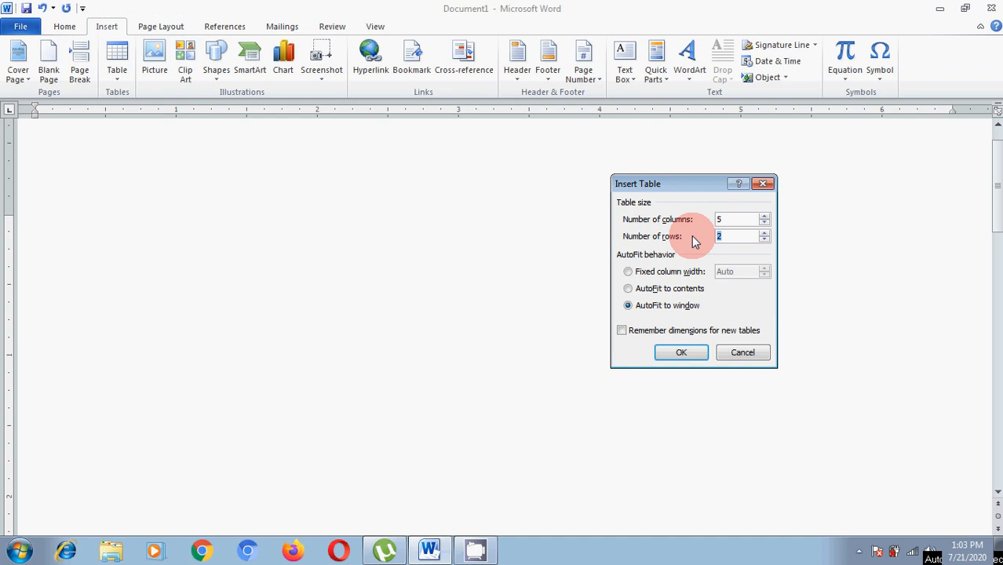
pyautogui.write('5')
pyautogui.click(679, 352)
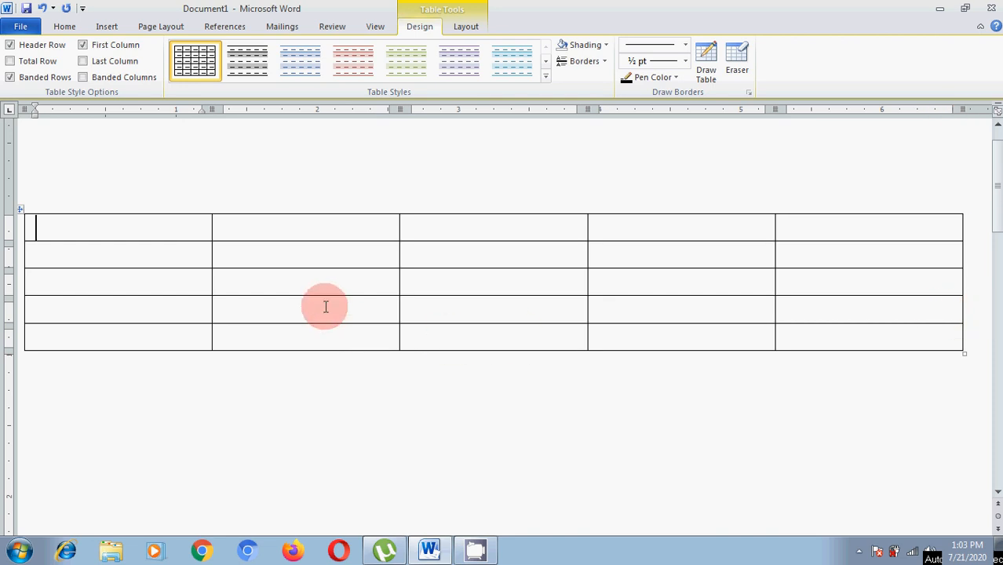
pyautogui.click(106, 28)
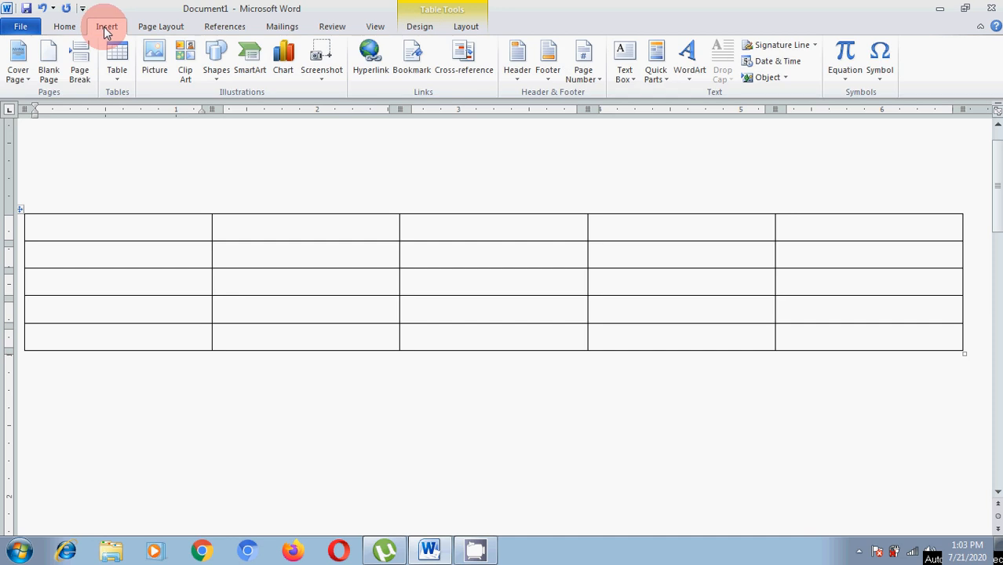
pyautogui.click(116, 74)
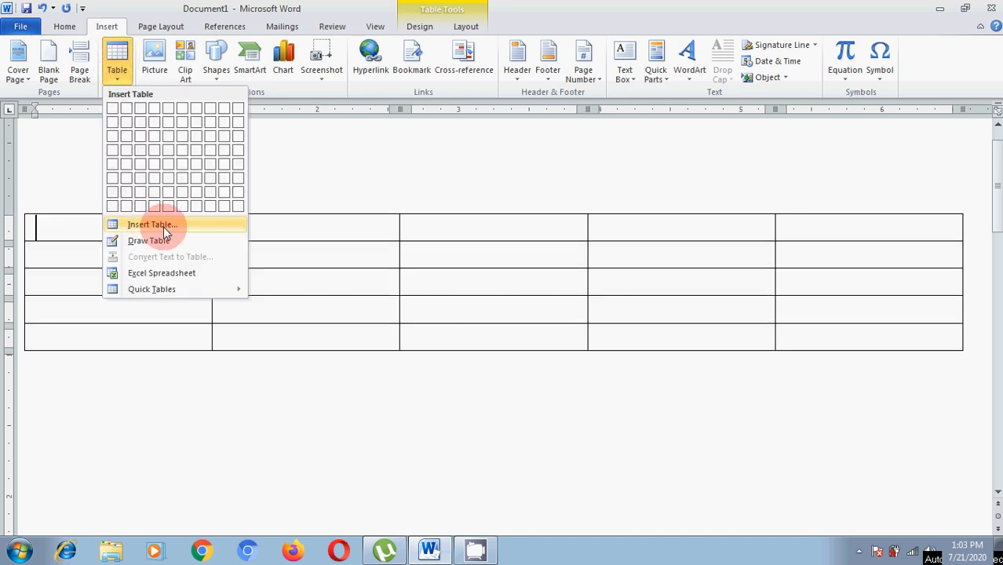
pyautogui.click(163, 227)
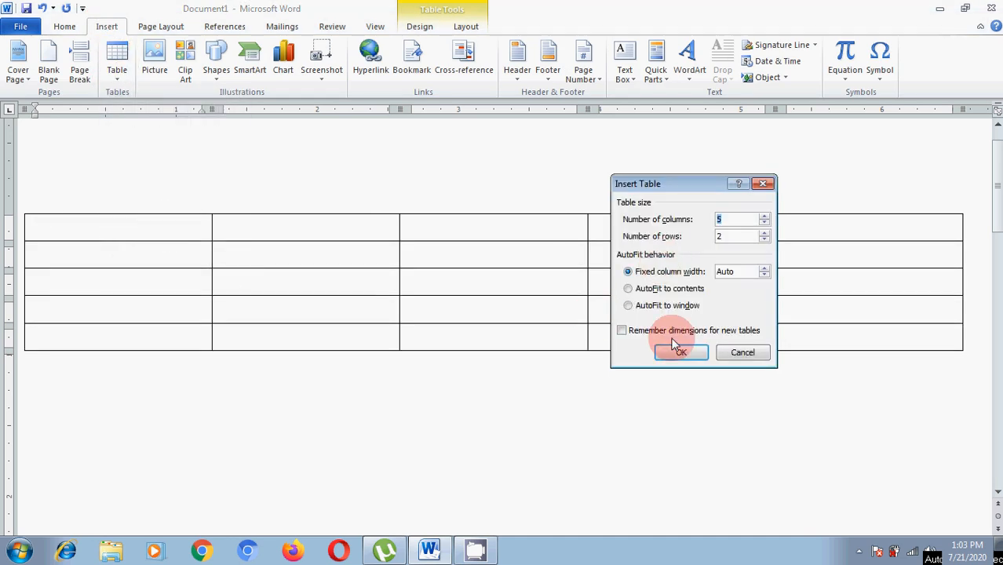
pyautogui.click(742, 352)
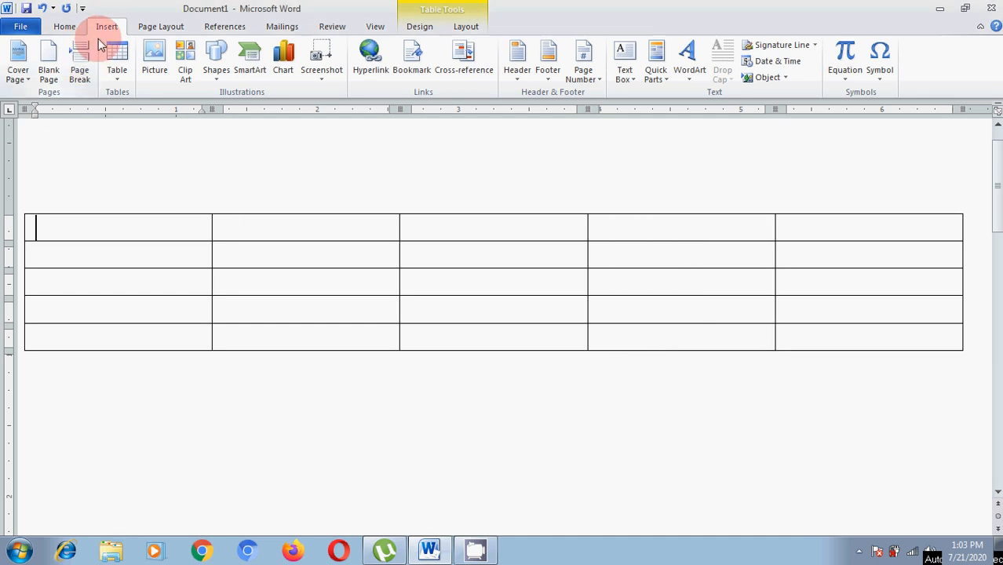
pyautogui.click(114, 70)
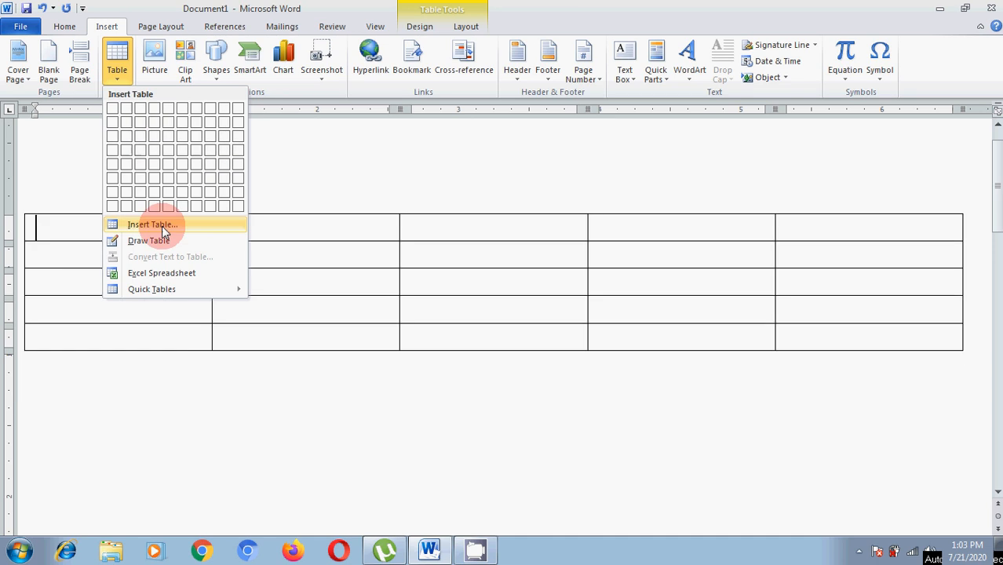
pyautogui.click(285, 171)
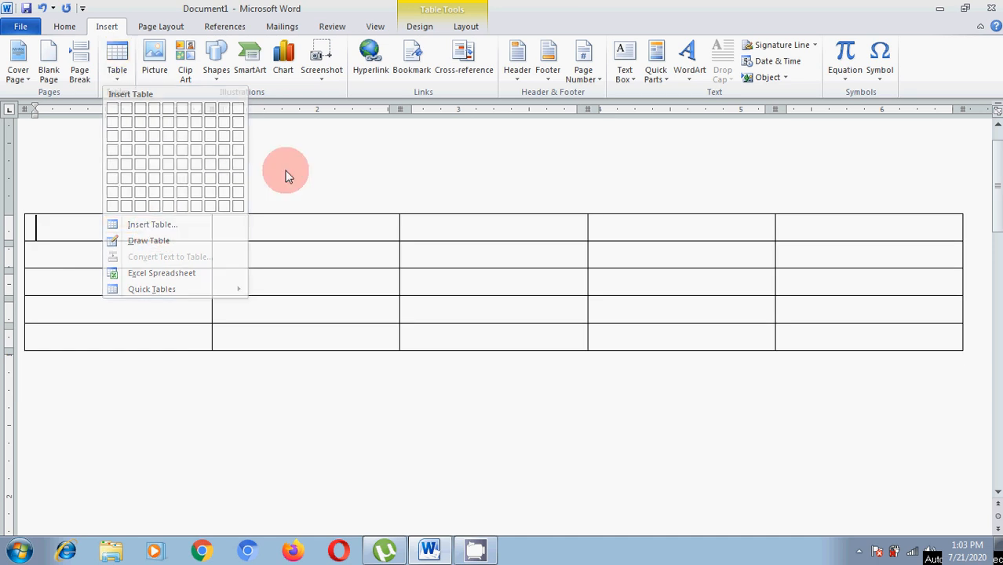
# Delete the current table and draw the outer border of a new one, about 5.3 inches wide and 1.5 inches tall.
pyautogui.hotkey('ctrl', 'a')
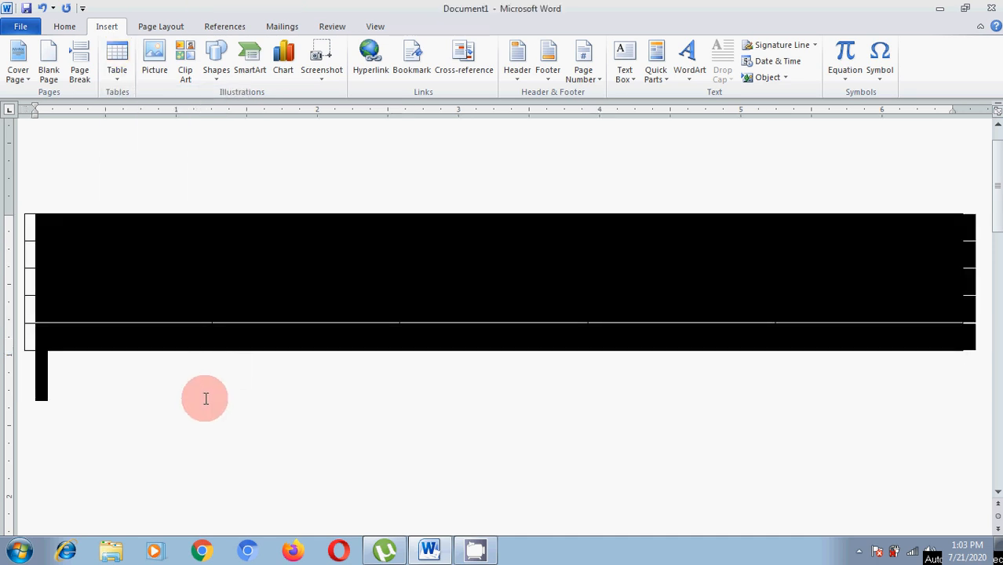
pyautogui.press('Delete')
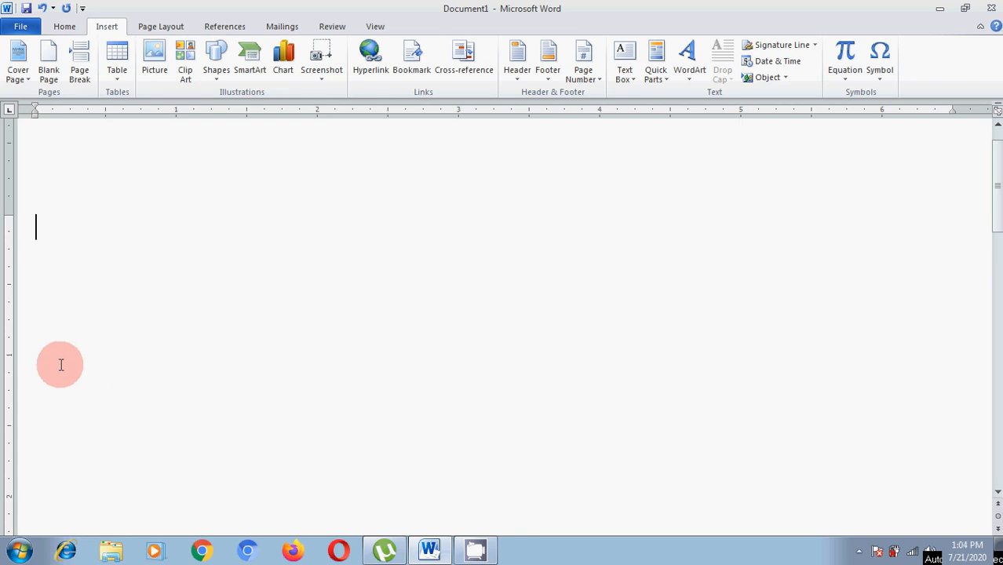
pyautogui.click(117, 80)
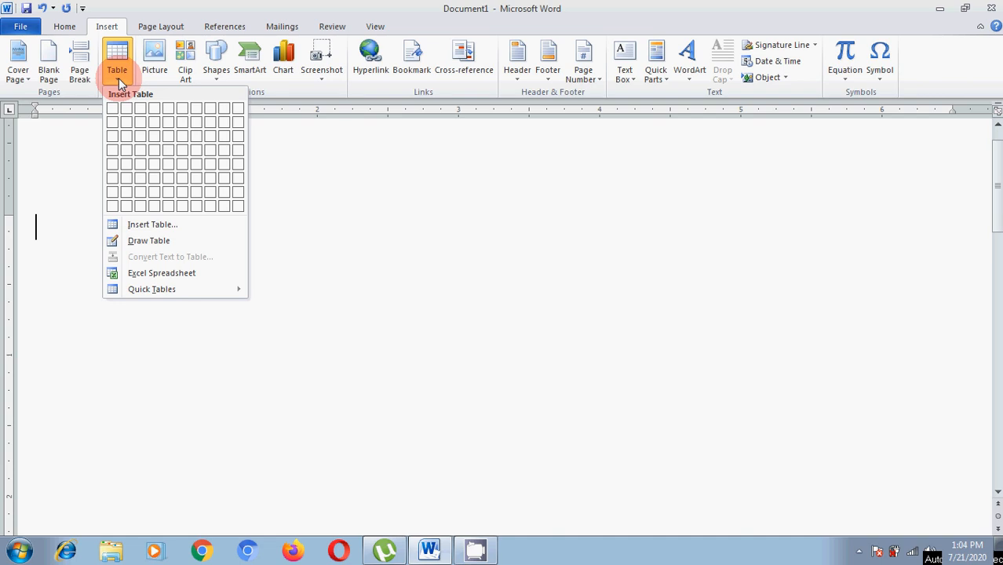
pyautogui.click(173, 244)
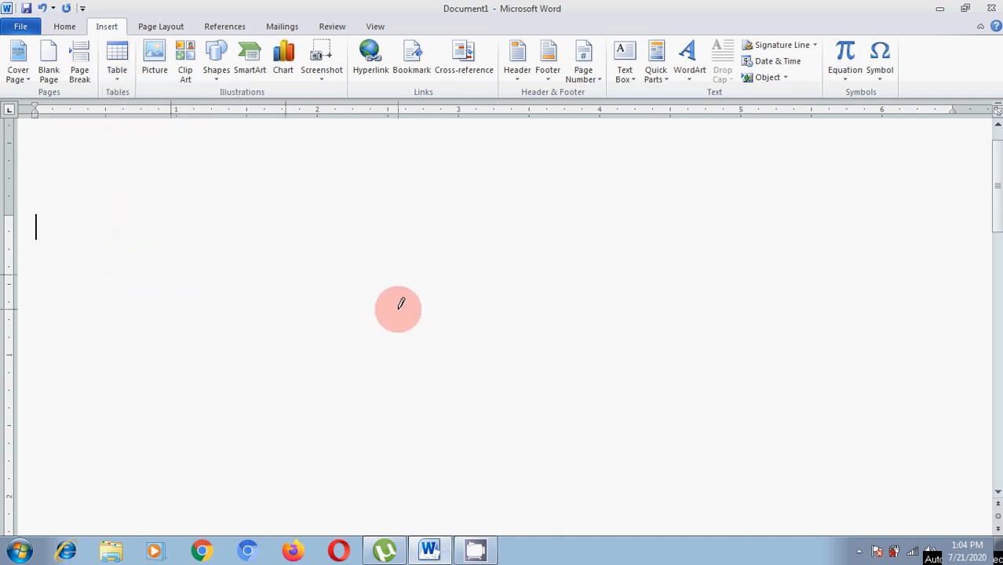
pyautogui.moveTo(125, 223)
pyautogui.mouseDown()
pyautogui.moveTo(161, 296)
pyautogui.moveTo(805, 429)
pyautogui.moveTo(878, 430)
pyautogui.mouseUp()
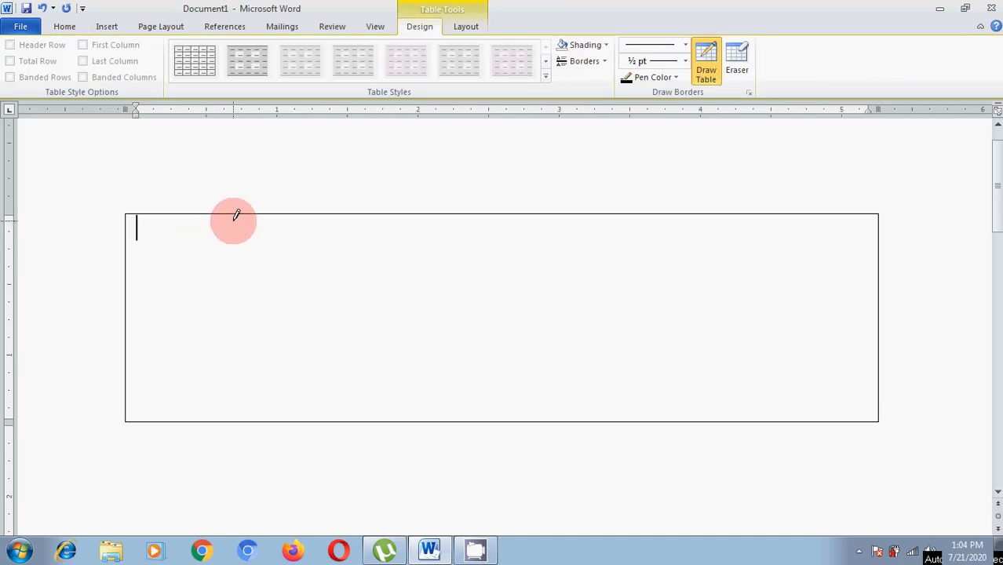
# Draw five full-height vertical lines inside the border to divide the table into six columns.
pyautogui.moveTo(236, 214); pyautogui.dragTo(241, 417)
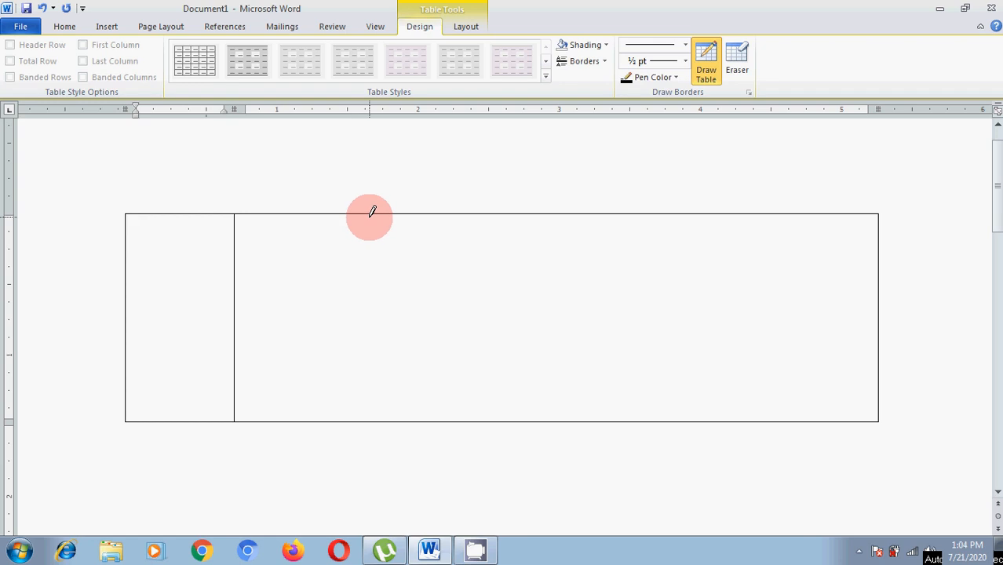
pyautogui.moveTo(372, 211); pyautogui.dragTo(369, 418)
pyautogui.moveTo(517, 213); pyautogui.dragTo(517, 419)
pyautogui.moveTo(657, 212); pyautogui.dragTo(652, 419)
pyautogui.moveTo(784, 212); pyautogui.dragTo(785, 367)
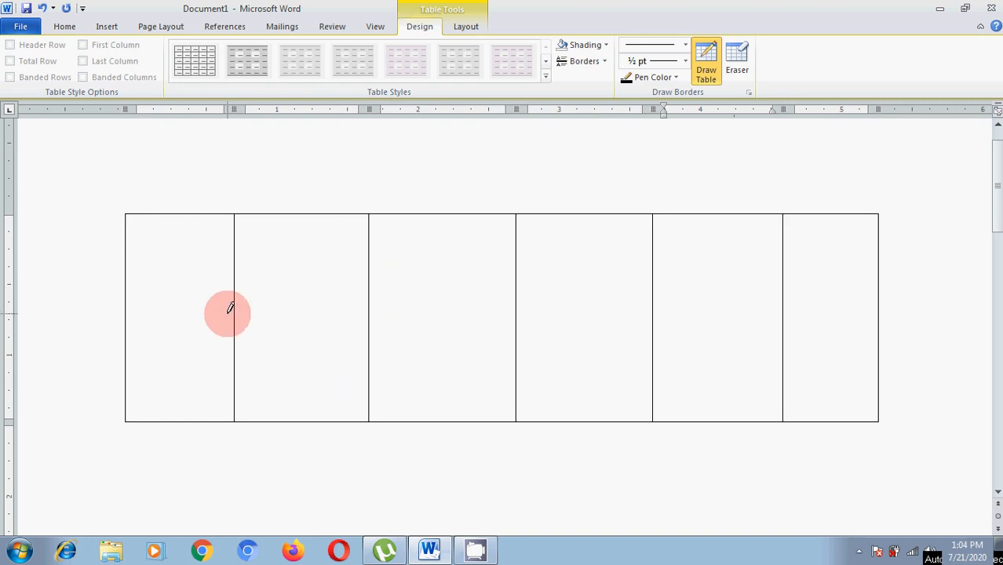
# Draw four horizontal lines across the table to divide it into five rows, and leave the Draw Table mode.
pyautogui.moveTo(131, 264)
pyautogui.mouseDown()
pyautogui.moveTo(776, 293)
pyautogui.moveTo(851, 268)
pyautogui.mouseUp()
pyautogui.moveTo(128, 315); pyautogui.dragTo(871, 316)
pyautogui.moveTo(130, 351); pyautogui.dragTo(857, 351)
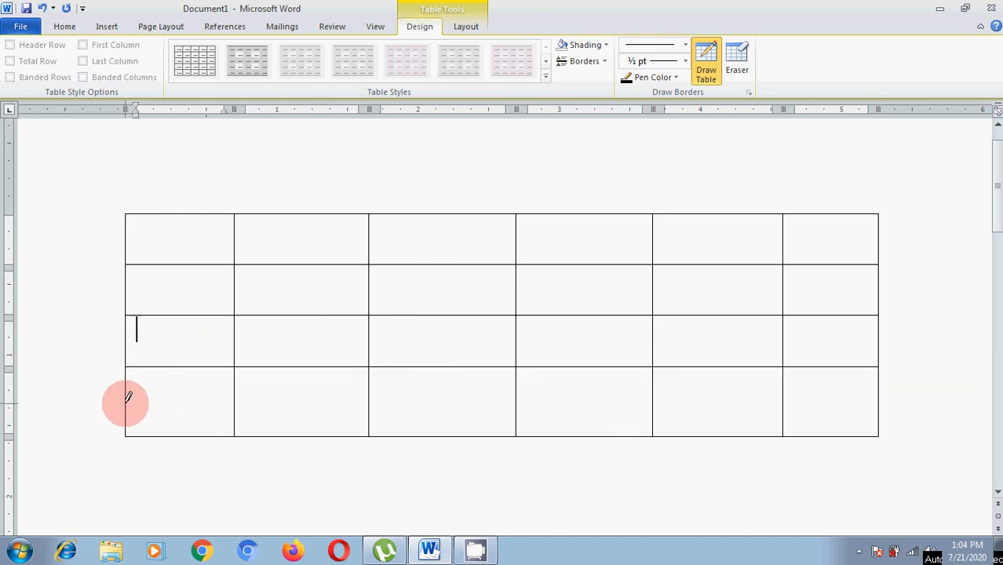
pyautogui.moveTo(125, 403); pyautogui.dragTo(808, 389)
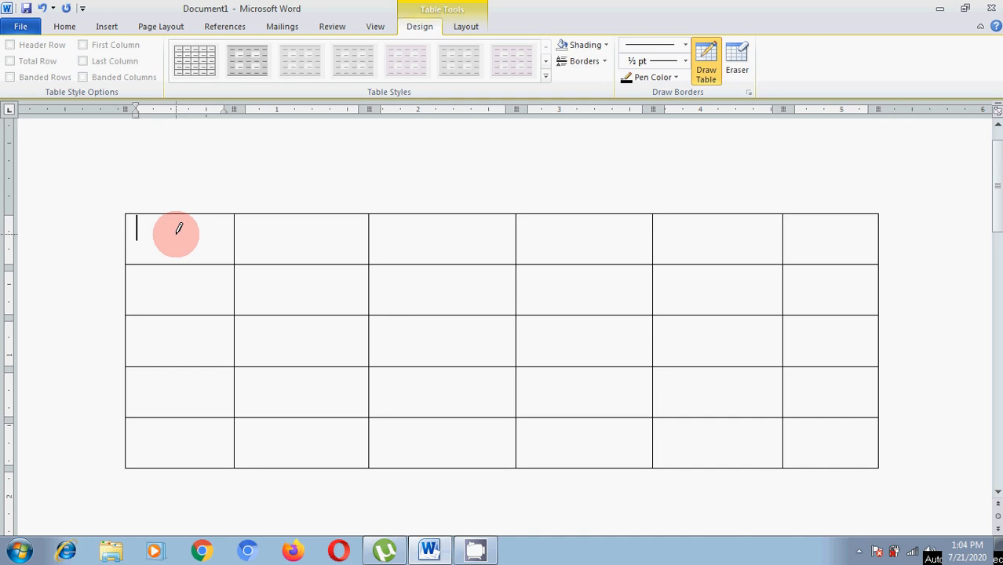
pyautogui.press('Escape')
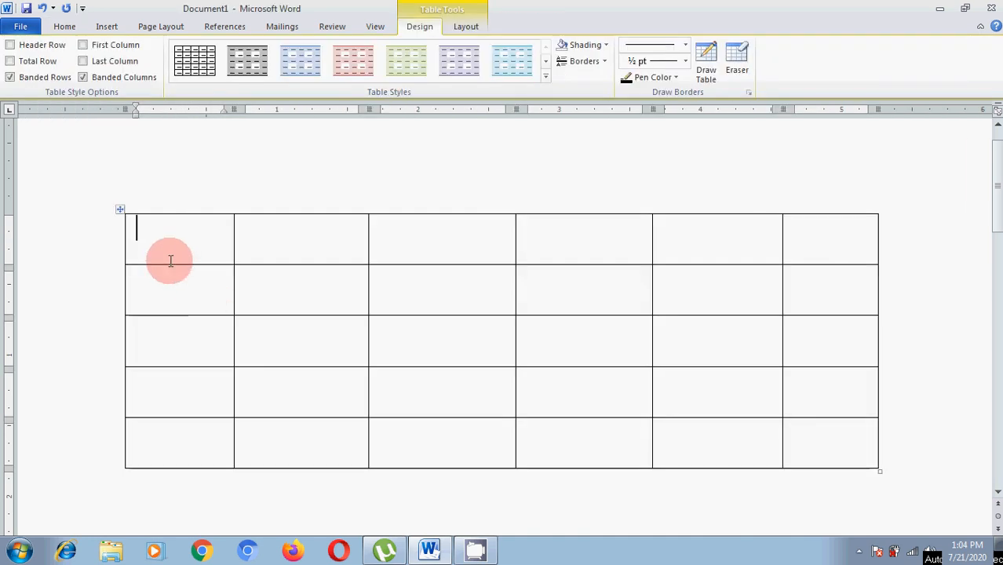
# Select the whole drawn table and distribute its rows and columns evenly.
pyautogui.moveTo(170, 260); pyautogui.dragTo(369, 409)
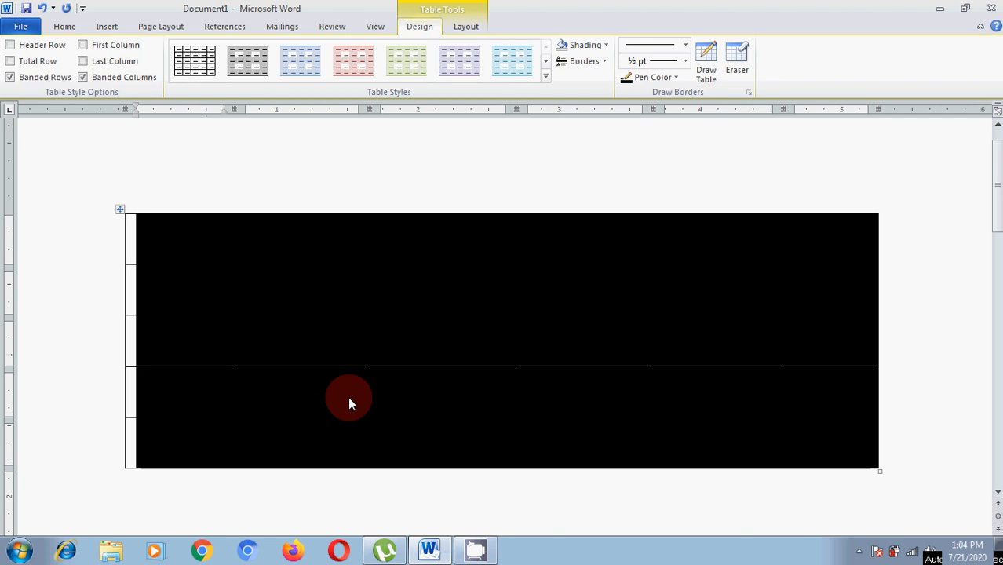
pyautogui.rightClick(250, 272)
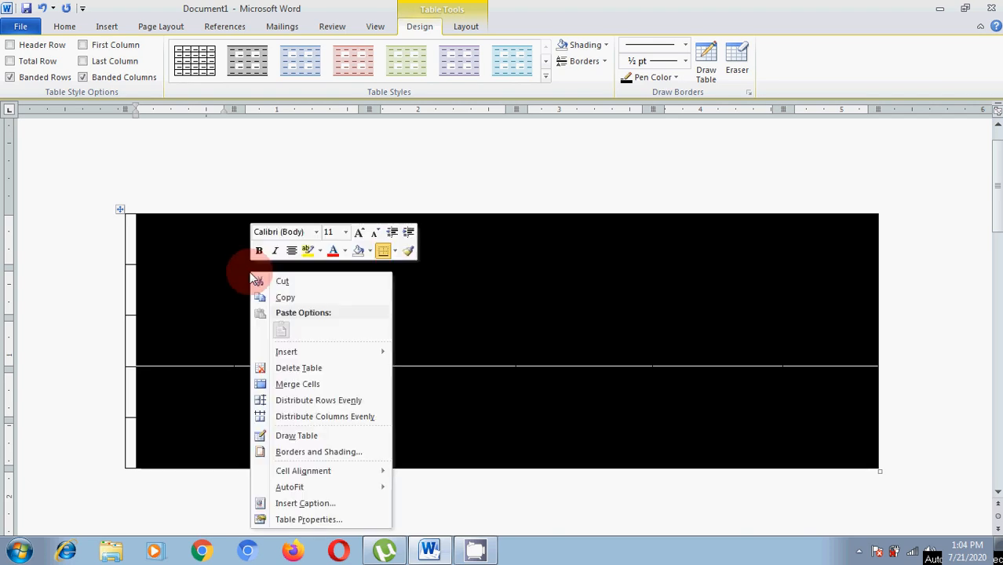
pyautogui.click(343, 401)
pyautogui.rightClick(268, 277)
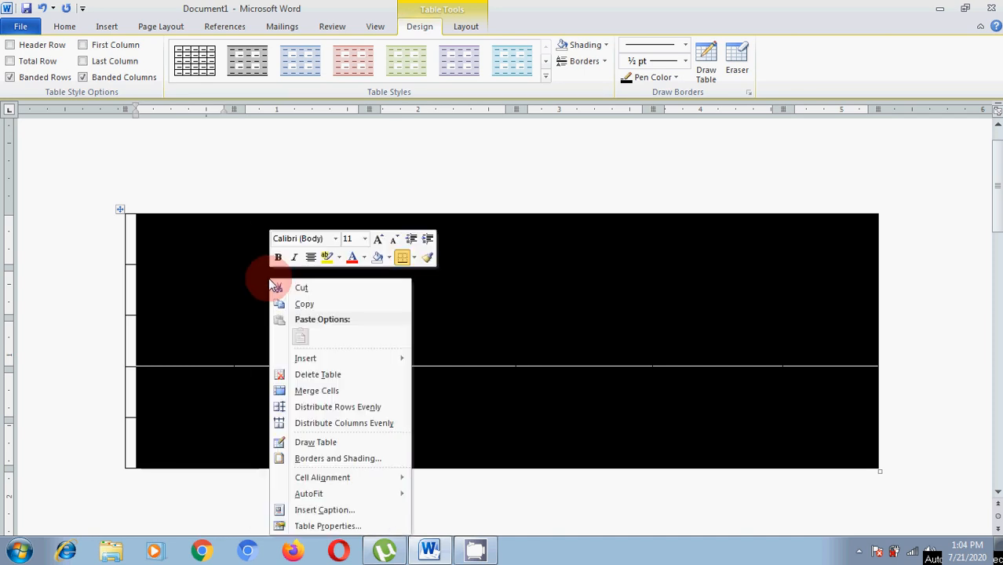
pyautogui.click(361, 425)
# Select the table's second, first and fourth columns in turn.
pyautogui.click(317, 191)
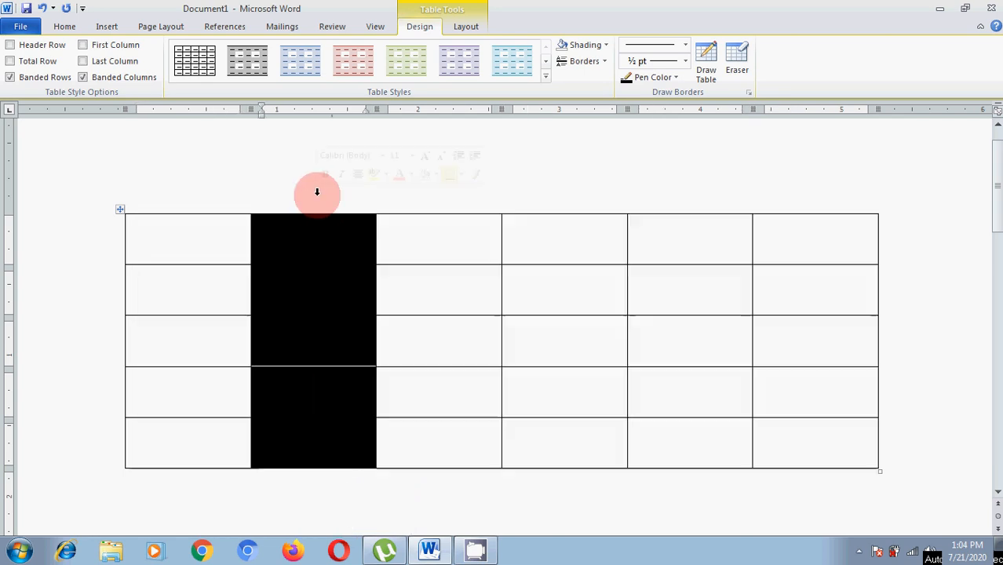
pyautogui.click(395, 272)
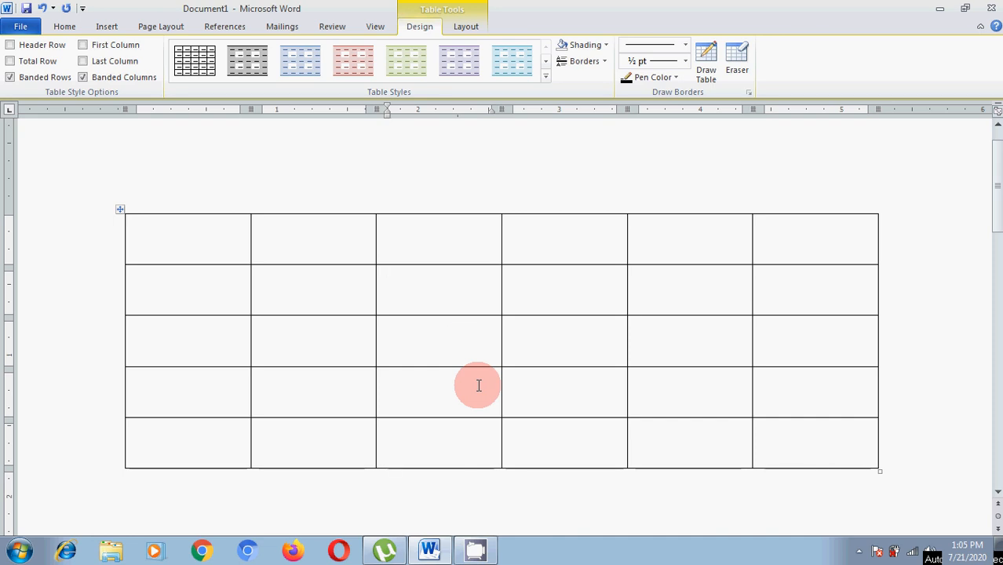
pyautogui.click(234, 169)
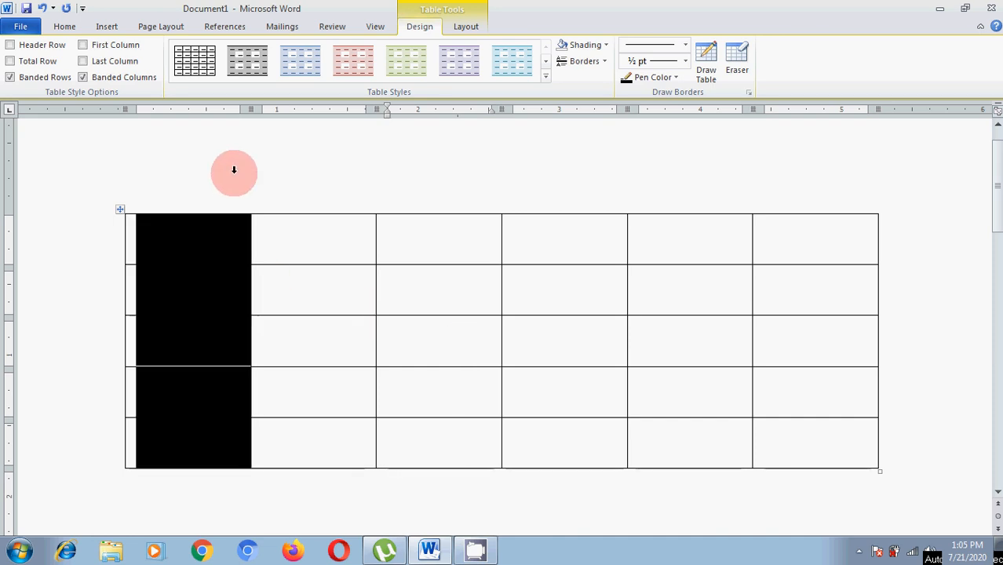
pyautogui.click(517, 205)
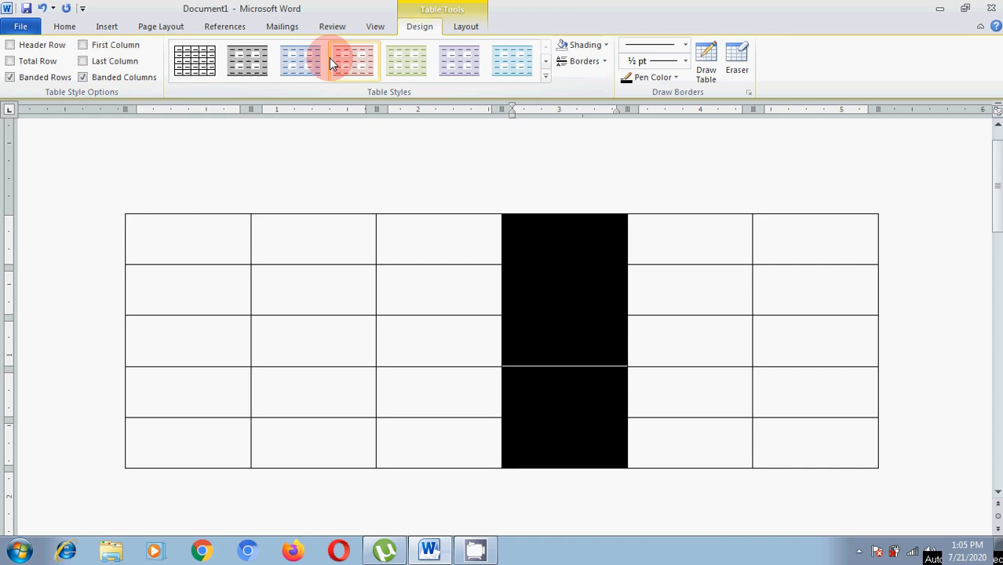
# Try banded light shading table styles in blue, purple and aqua on the drawn table.
pyautogui.click(547, 75)
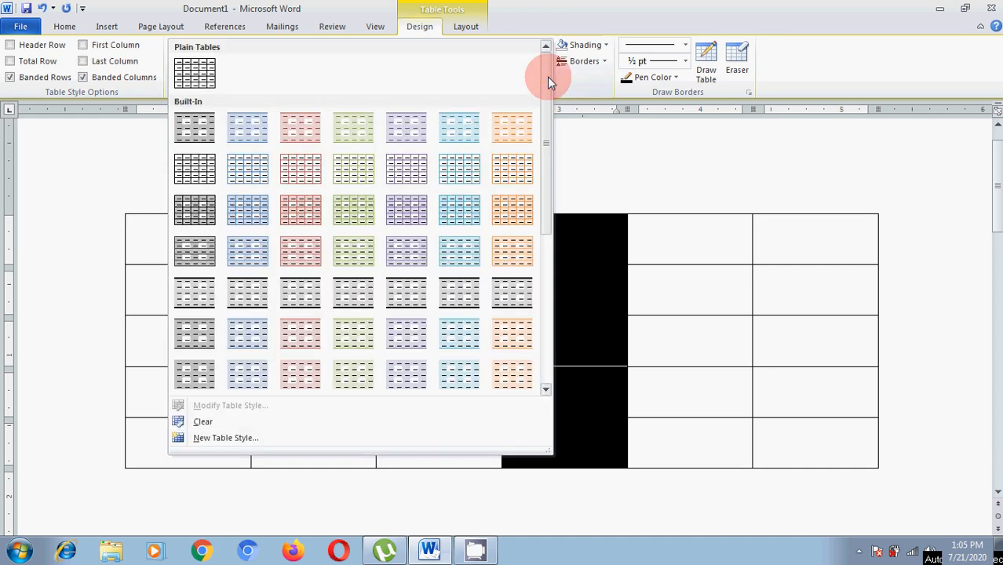
pyautogui.click(611, 146)
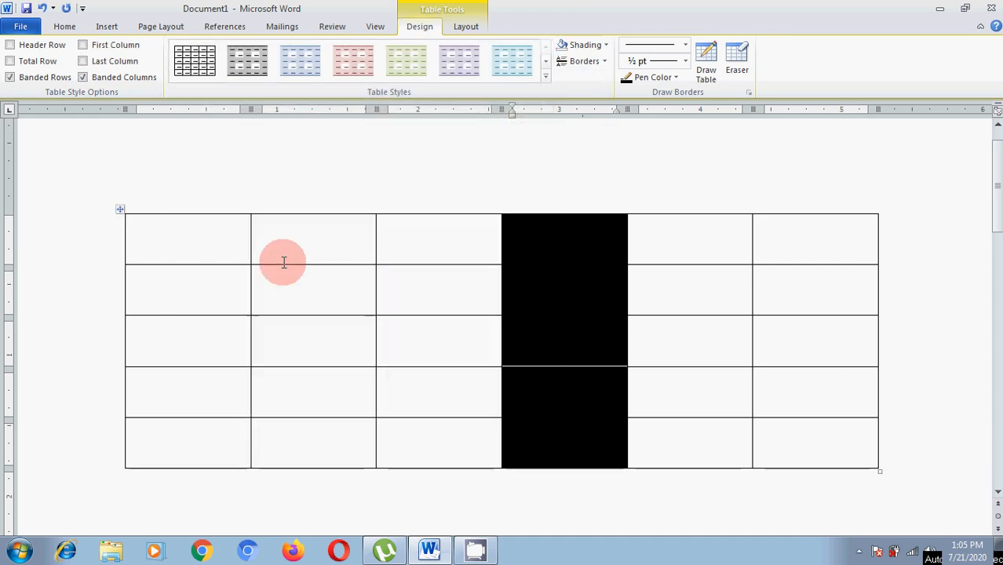
pyautogui.moveTo(191, 246); pyautogui.dragTo(781, 449)
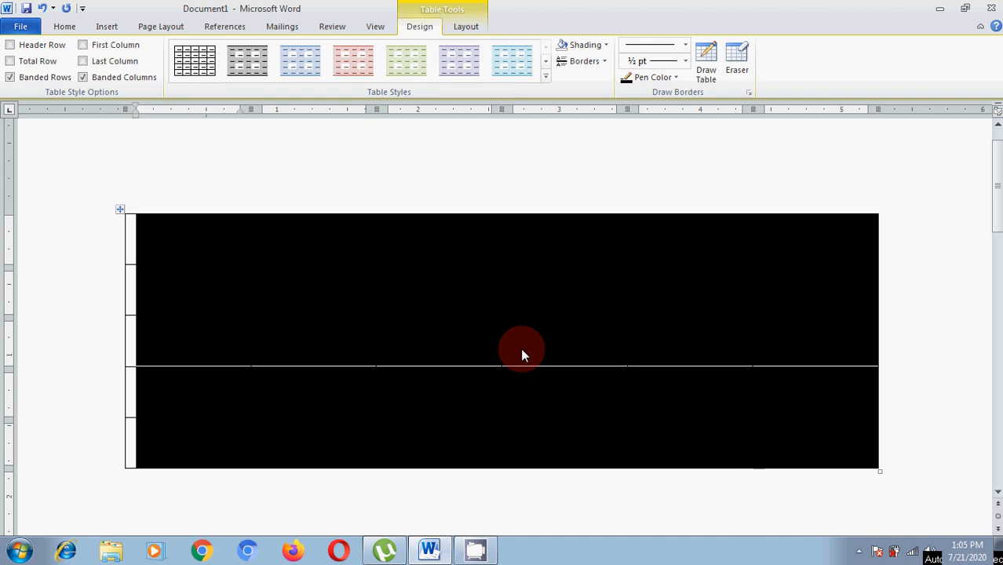
pyautogui.click(287, 273)
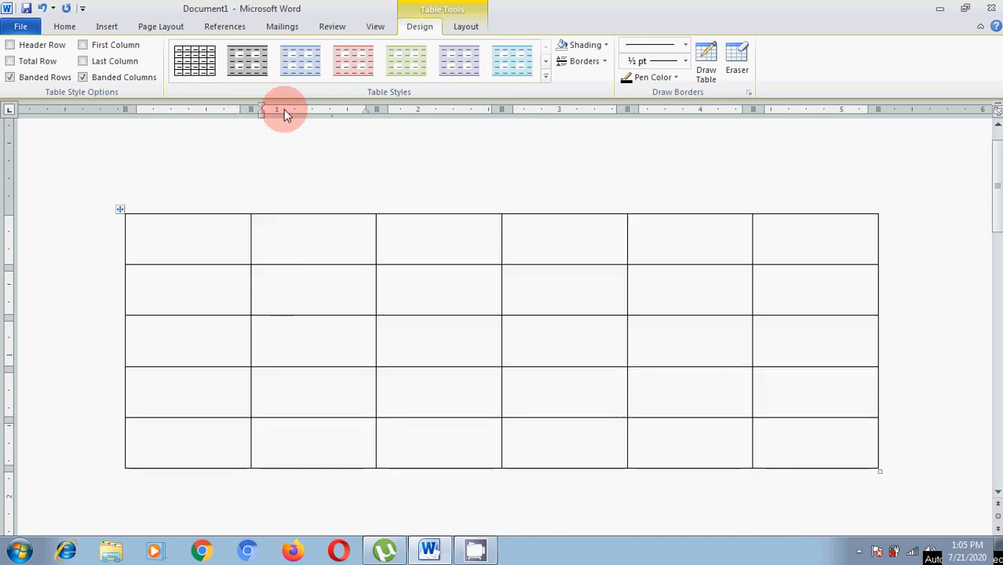
pyautogui.click(295, 70)
pyautogui.click(340, 290)
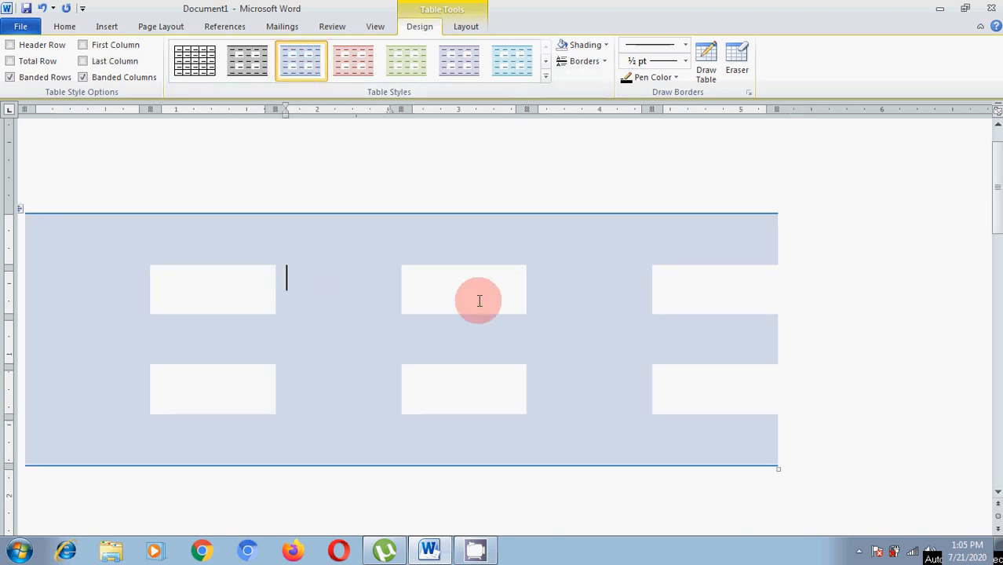
pyautogui.click(453, 67)
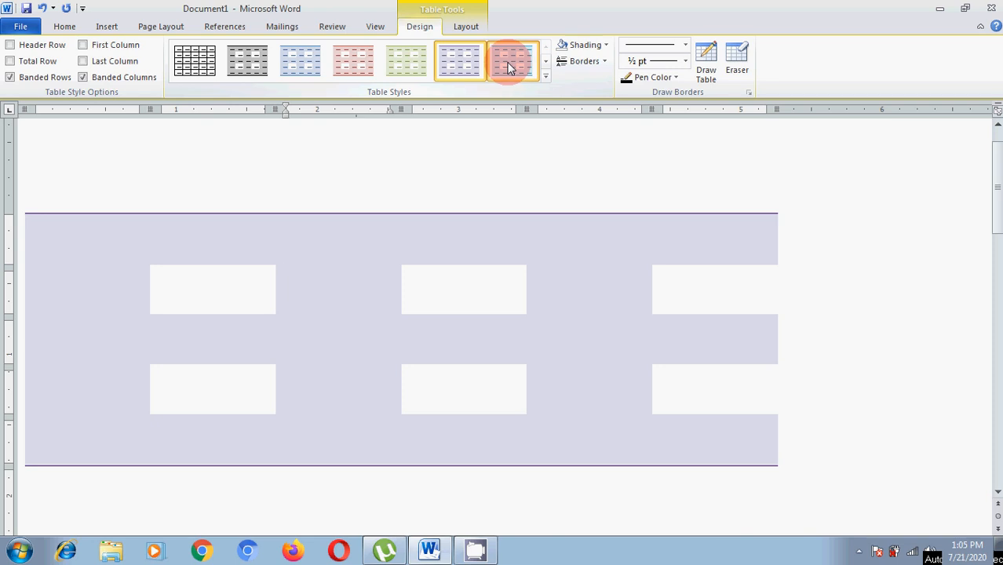
pyautogui.click(510, 63)
# Try the blue light grid table style with banded rows and columns on the table.
pyautogui.click(545, 76)
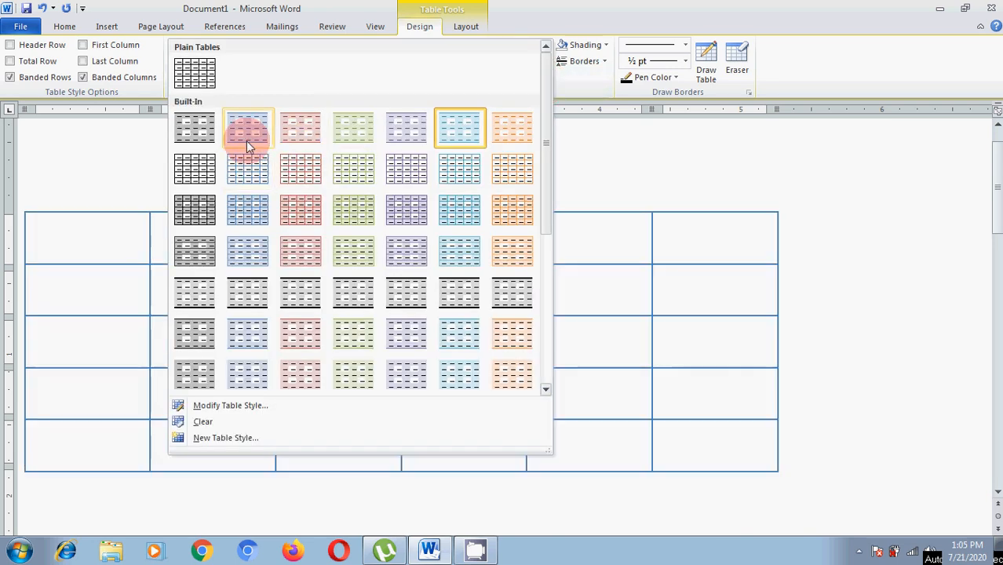
pyautogui.click(244, 209)
pyautogui.click(100, 247)
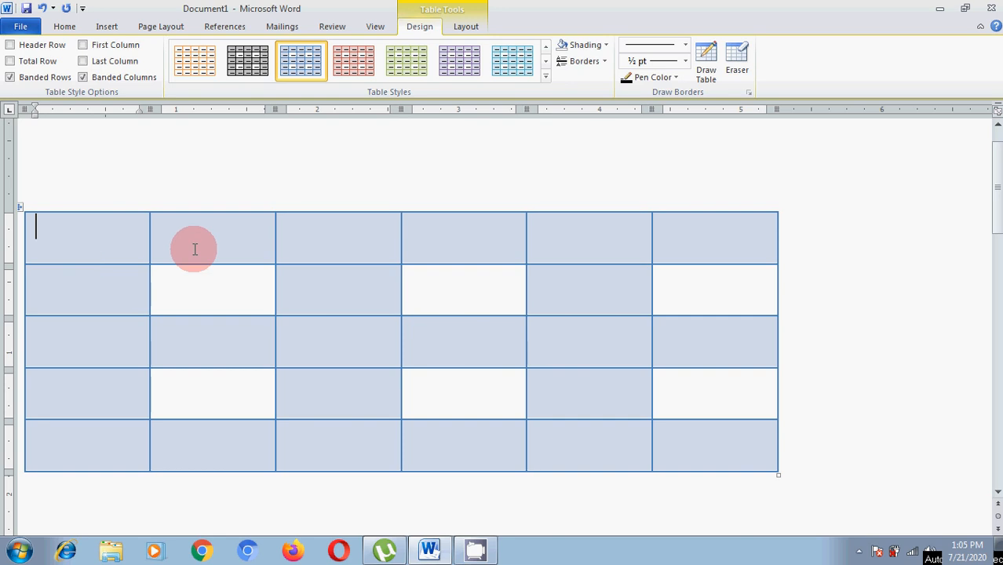
pyautogui.click(194, 247)
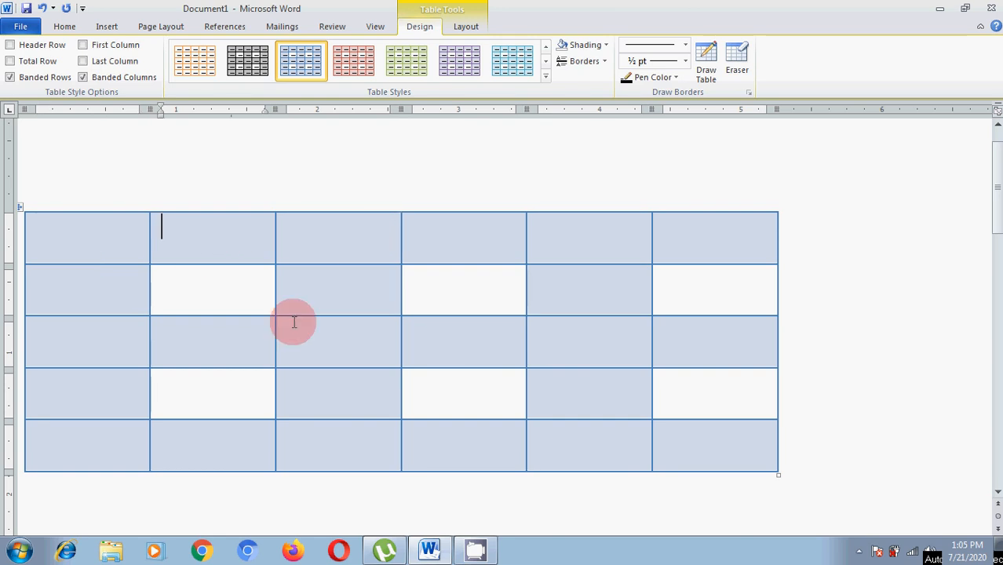
# Apply the Colorful Shading - Accent 4 table style to the table.
pyautogui.click(545, 77)
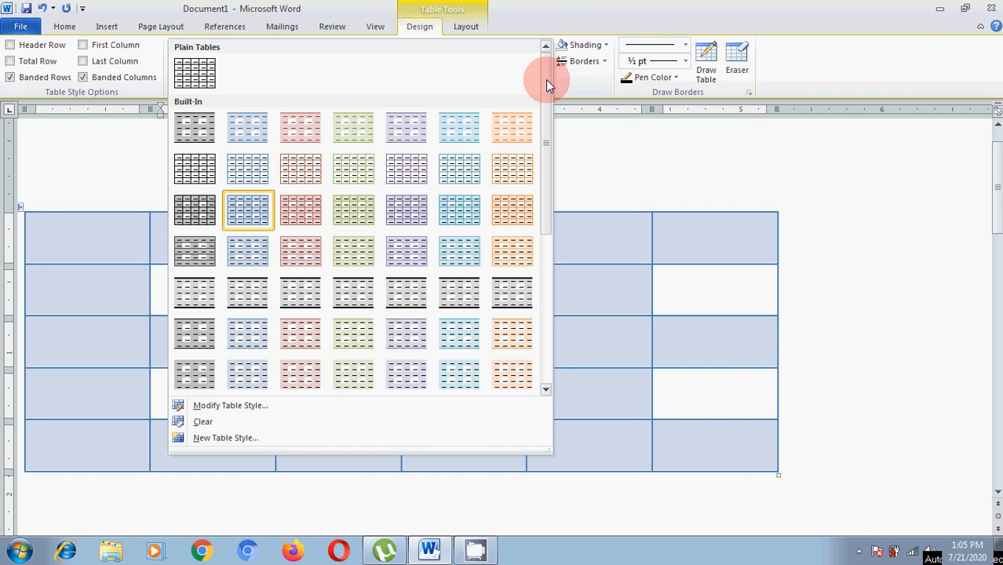
pyautogui.moveTo(546, 197); pyautogui.dragTo(547, 351)
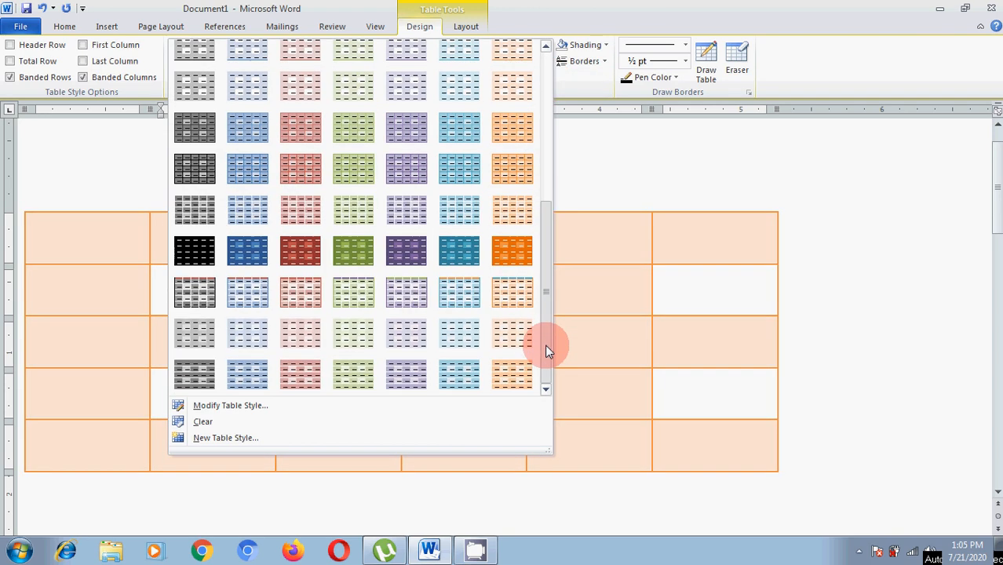
pyautogui.scroll(1, 407, 289)
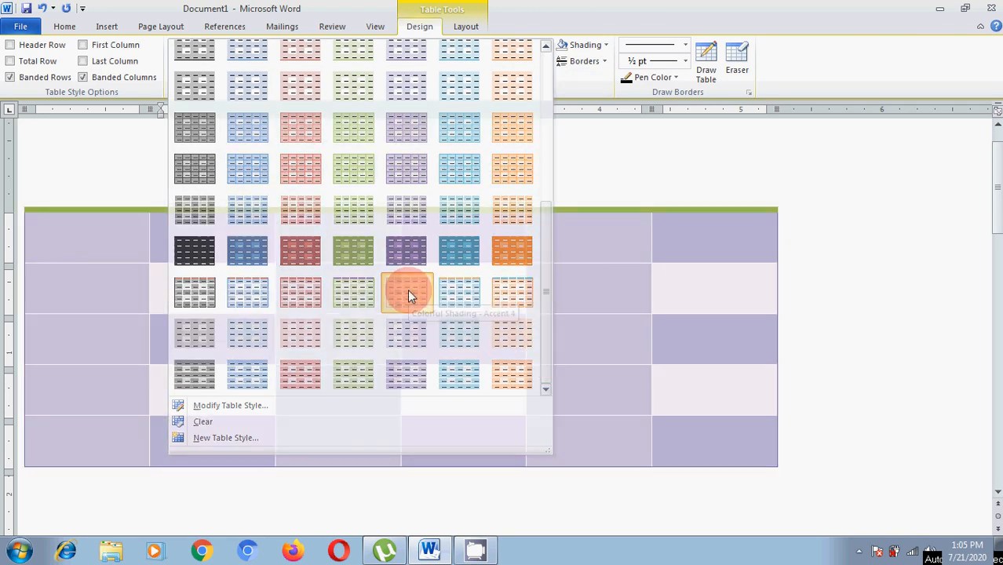
pyautogui.click(407, 288)
pyautogui.click(271, 276)
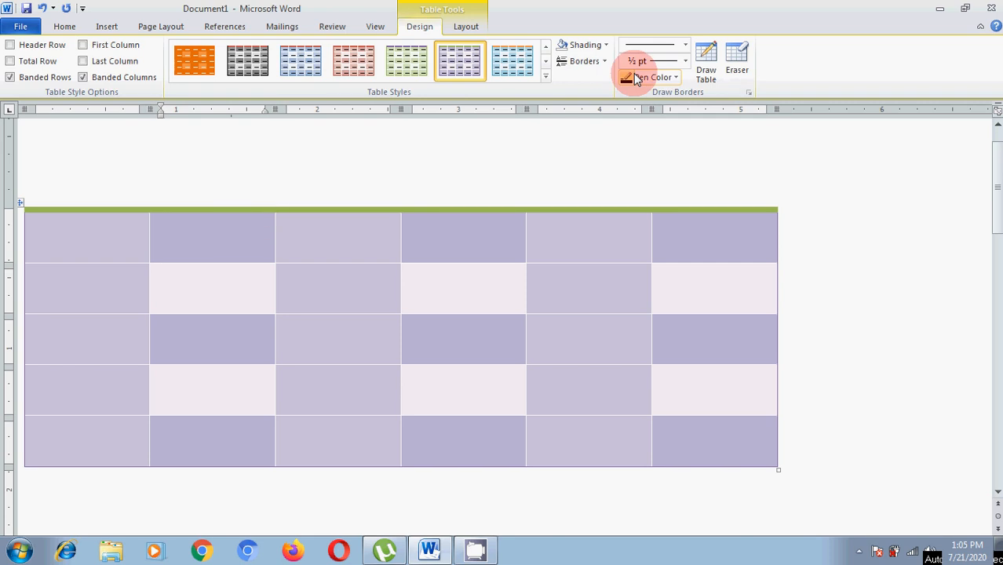
pyautogui.click(544, 76)
pyautogui.click(602, 118)
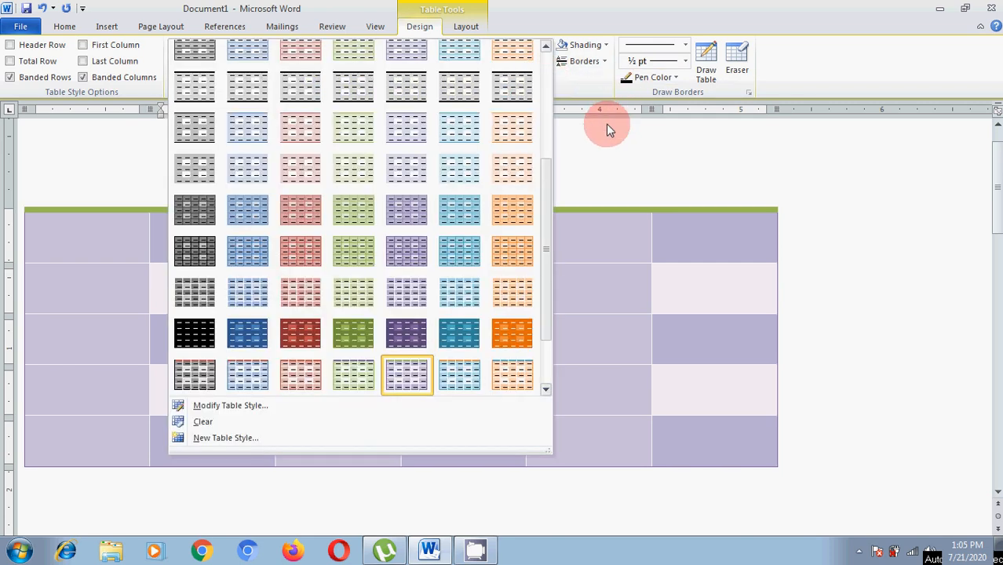
pyautogui.click(604, 46)
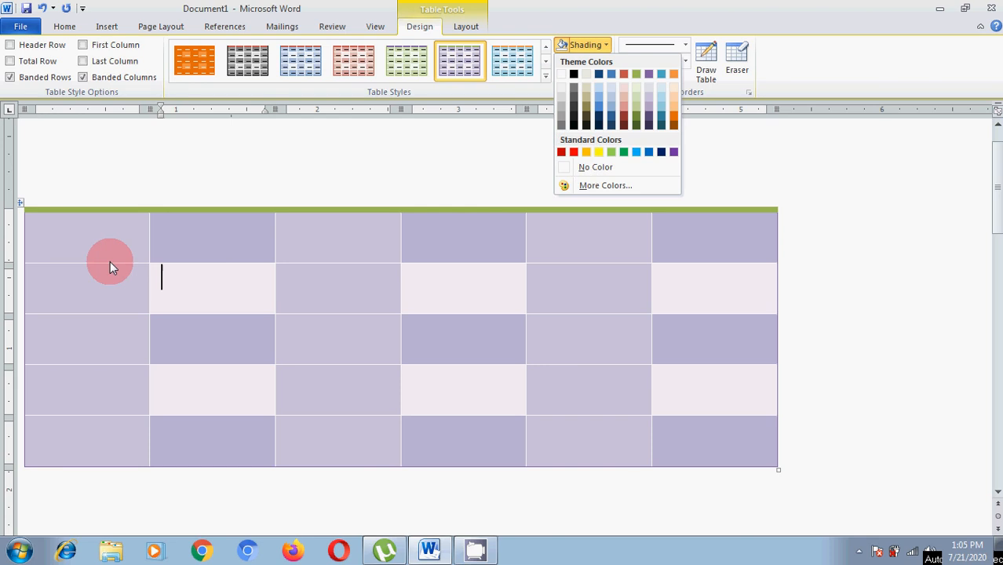
pyautogui.click(74, 237)
pyautogui.moveTo(74, 237)
pyautogui.mouseDown()
pyautogui.moveTo(448, 385)
pyautogui.moveTo(718, 475)
pyautogui.mouseUp()
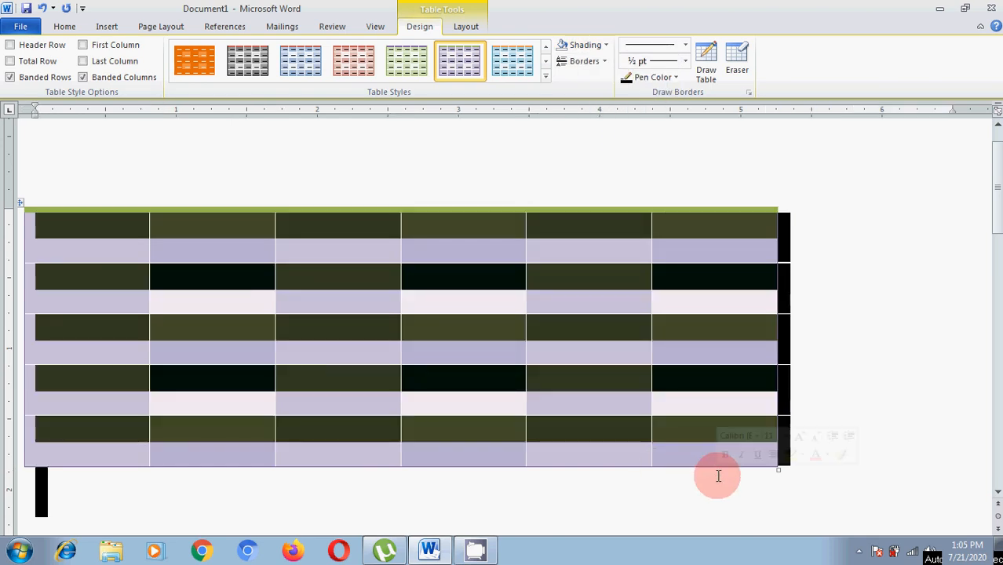
pyautogui.click(351, 268)
pyautogui.moveTo(127, 261); pyautogui.dragTo(654, 443)
pyautogui.doubleClick(497, 345)
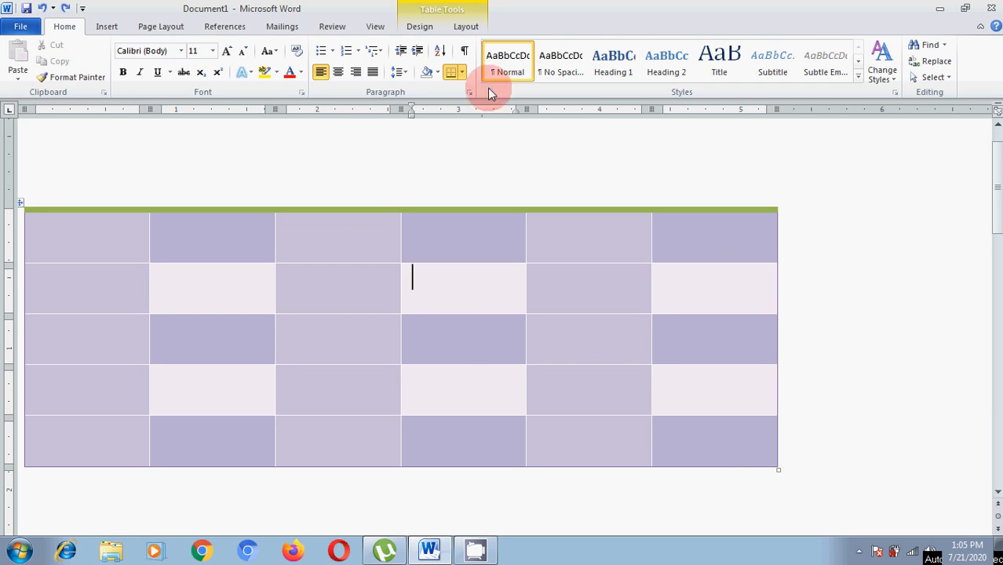
pyautogui.click(465, 26)
pyautogui.click(420, 26)
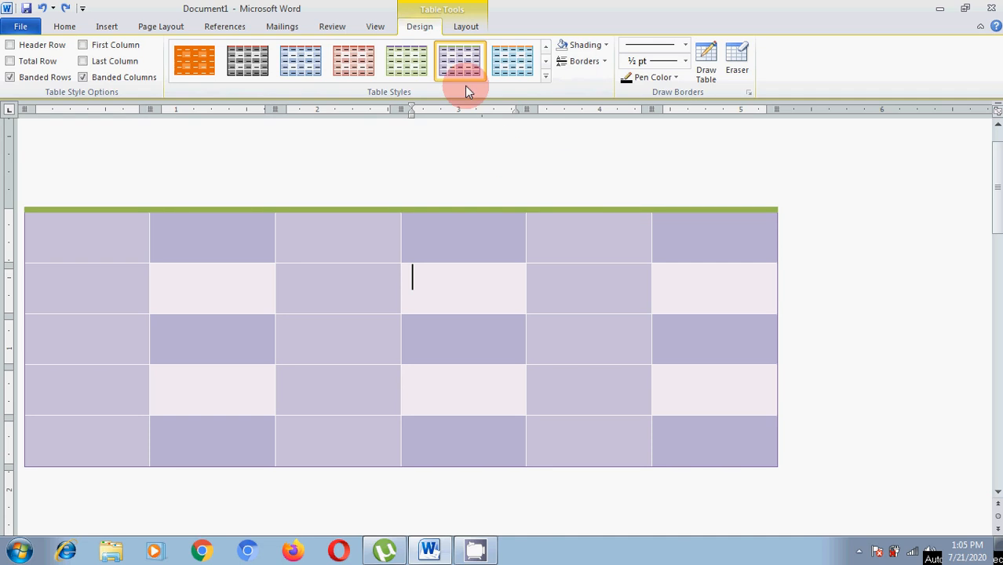
pyautogui.click(465, 28)
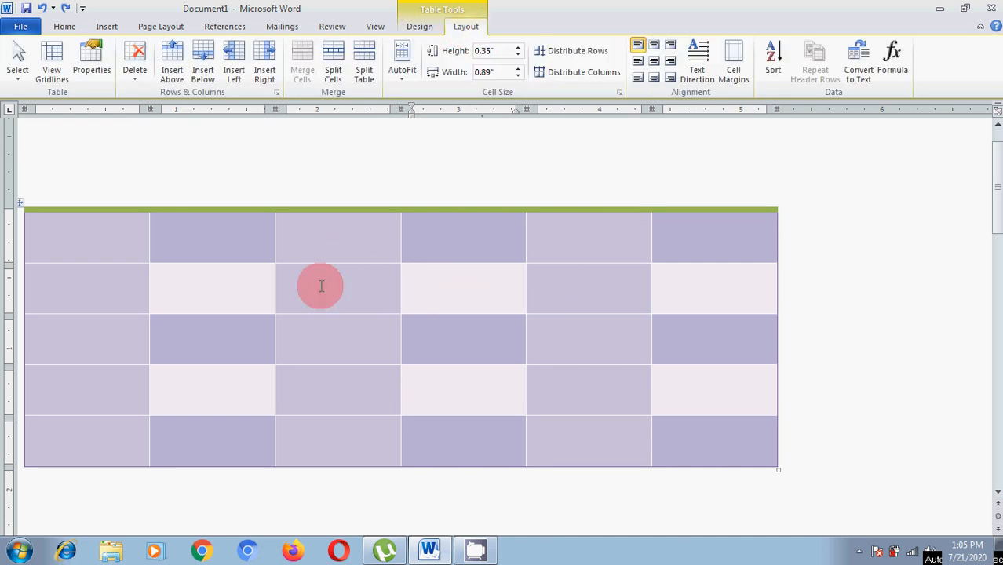
pyautogui.click(419, 27)
pyautogui.click(480, 75)
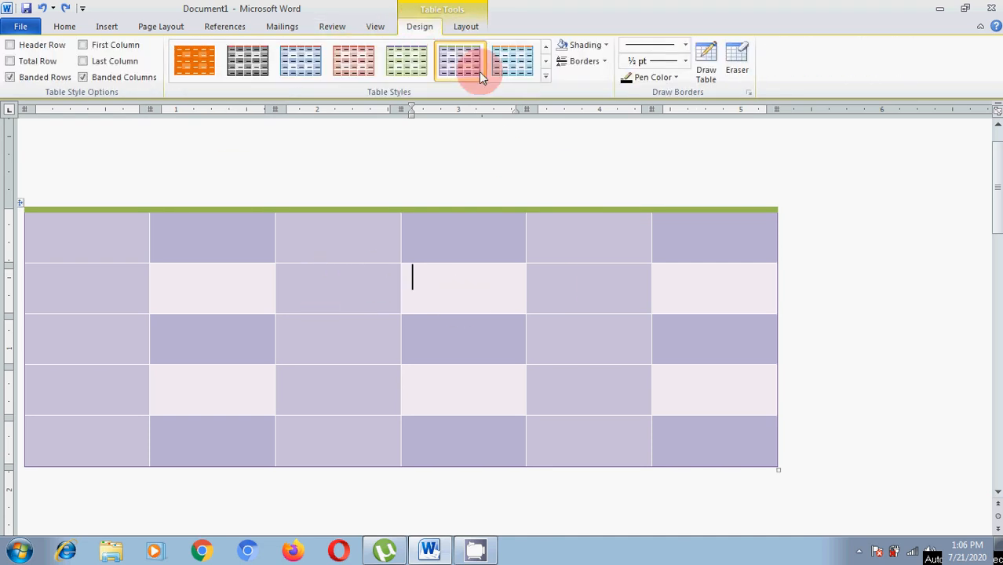
# Select all cells of the table and shade them with a medium blue theme color.
pyautogui.click(606, 44)
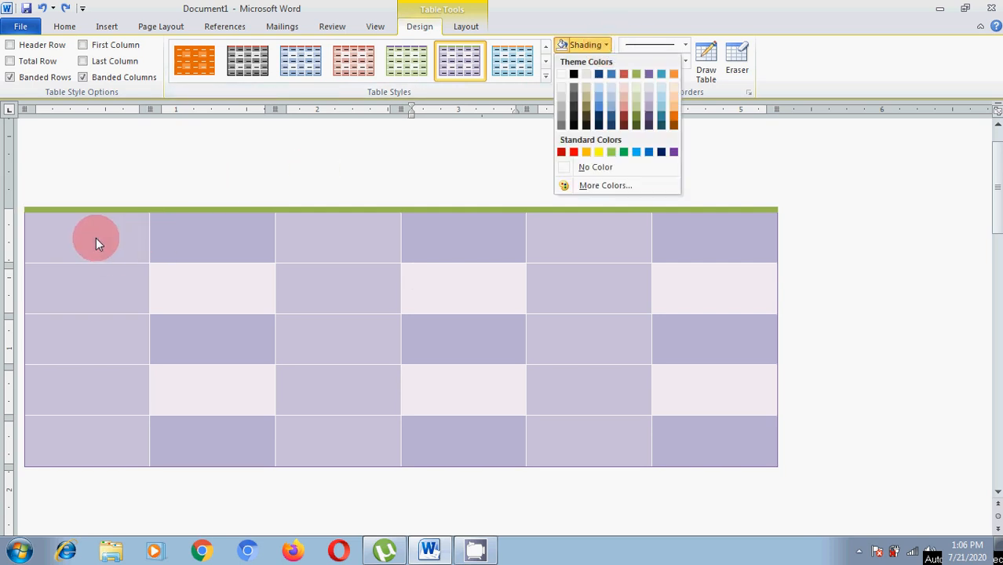
pyautogui.moveTo(96, 238)
pyautogui.mouseDown()
pyautogui.moveTo(119, 258)
pyautogui.moveTo(708, 459)
pyautogui.mouseUp()
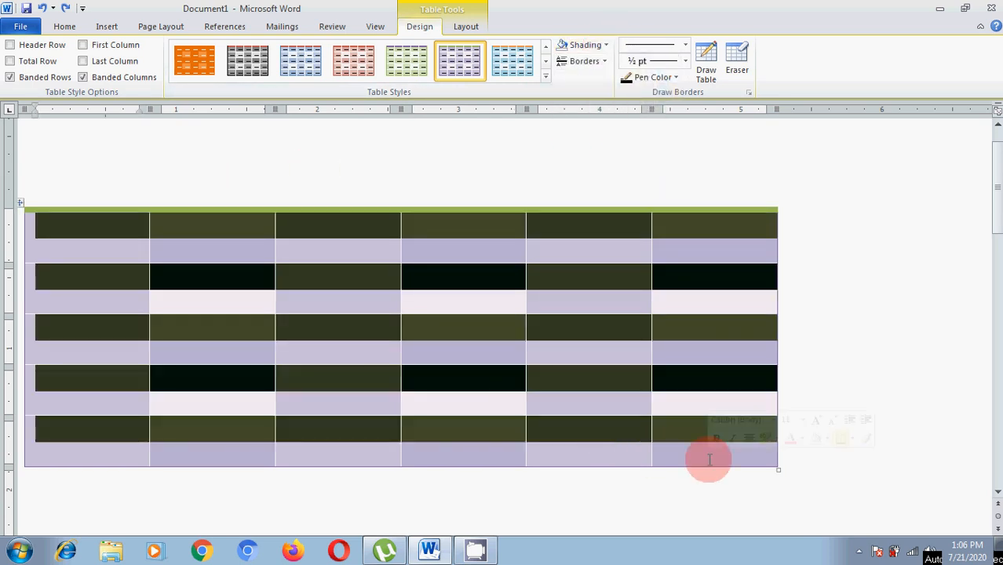
pyautogui.click(607, 46)
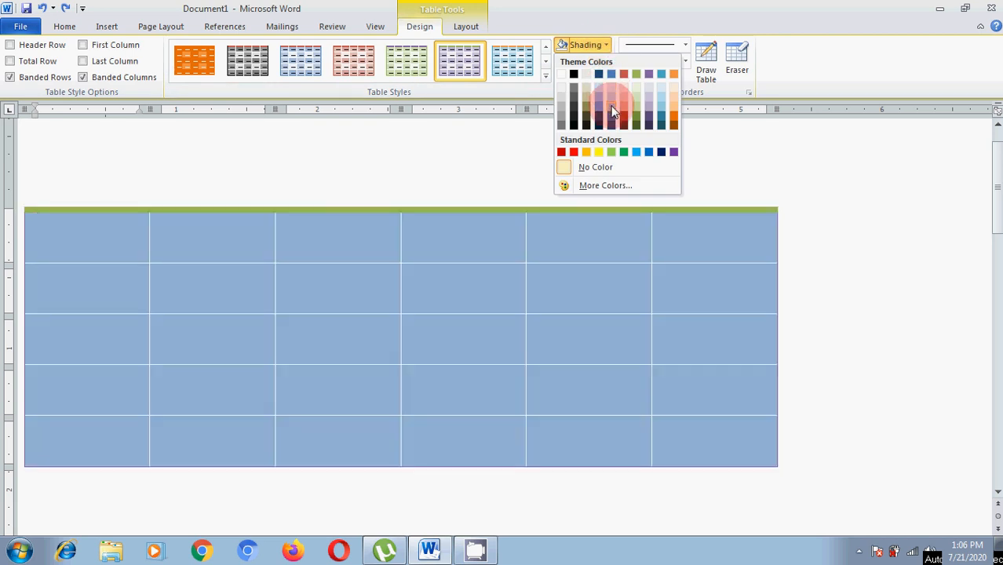
pyautogui.click(613, 112)
pyautogui.click(481, 347)
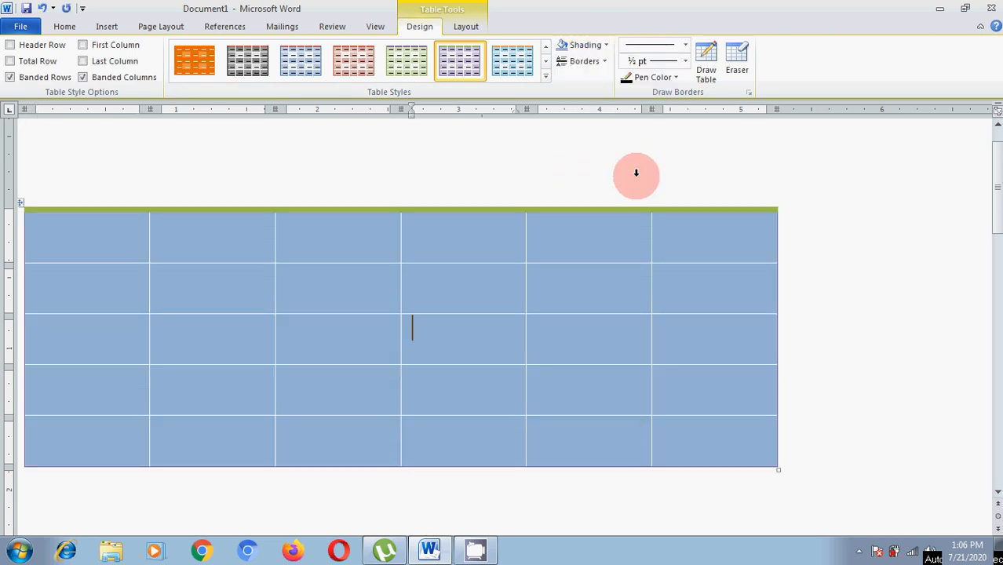
# Select the whole blue table and apply All Borders to it.
pyautogui.moveTo(60, 244); pyautogui.dragTo(626, 470)
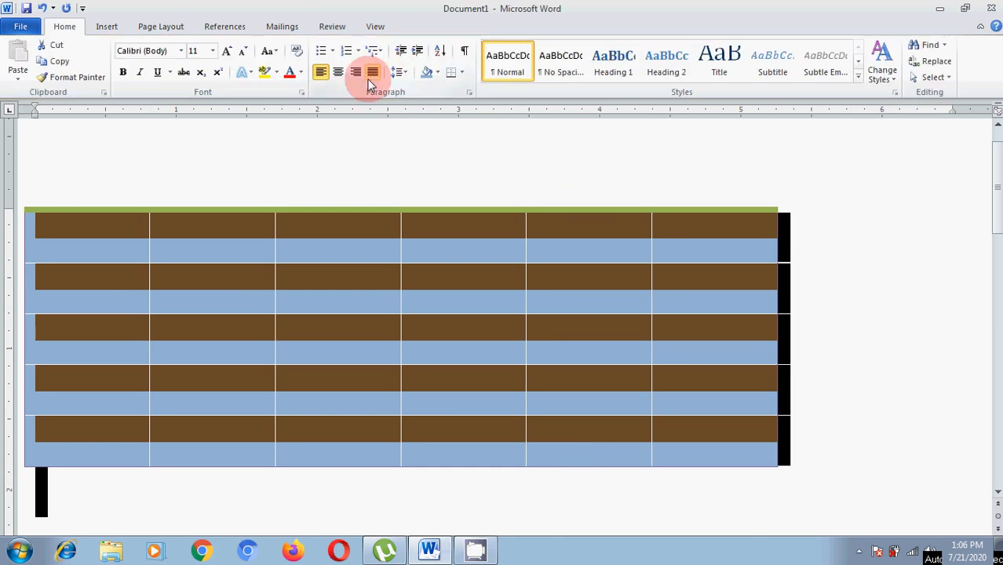
pyautogui.click(396, 163)
pyautogui.moveTo(74, 260); pyautogui.dragTo(664, 444)
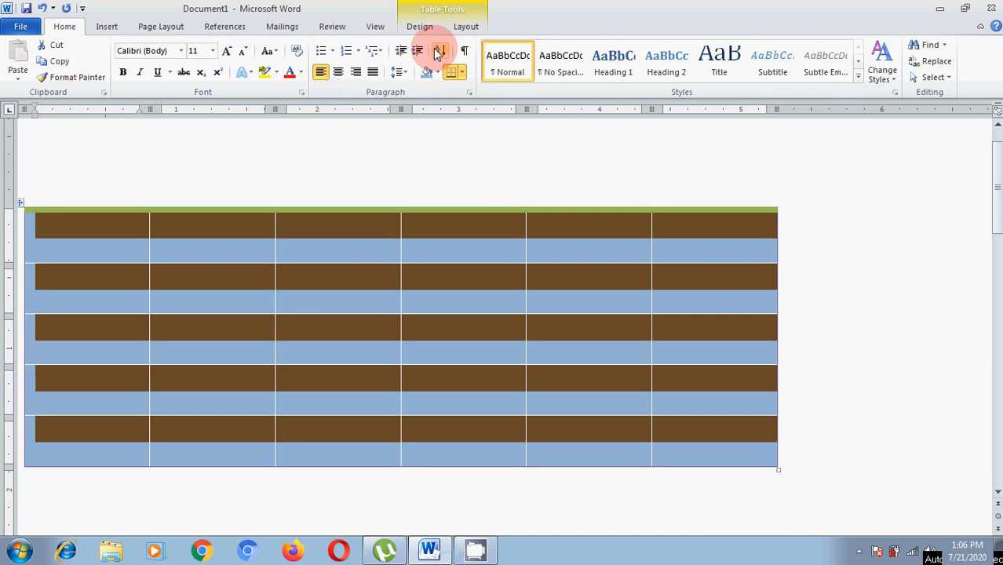
pyautogui.click(420, 27)
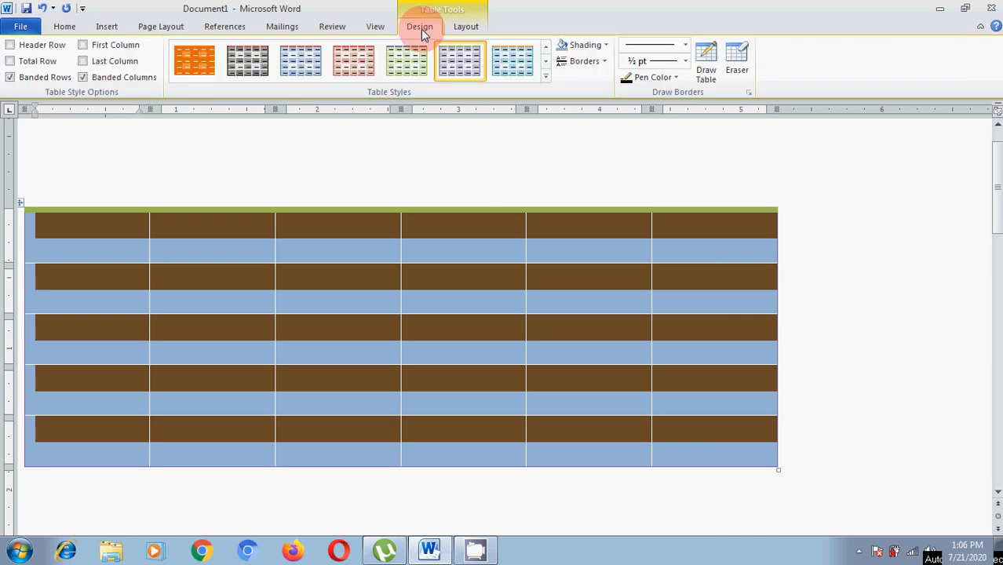
pyautogui.click(605, 63)
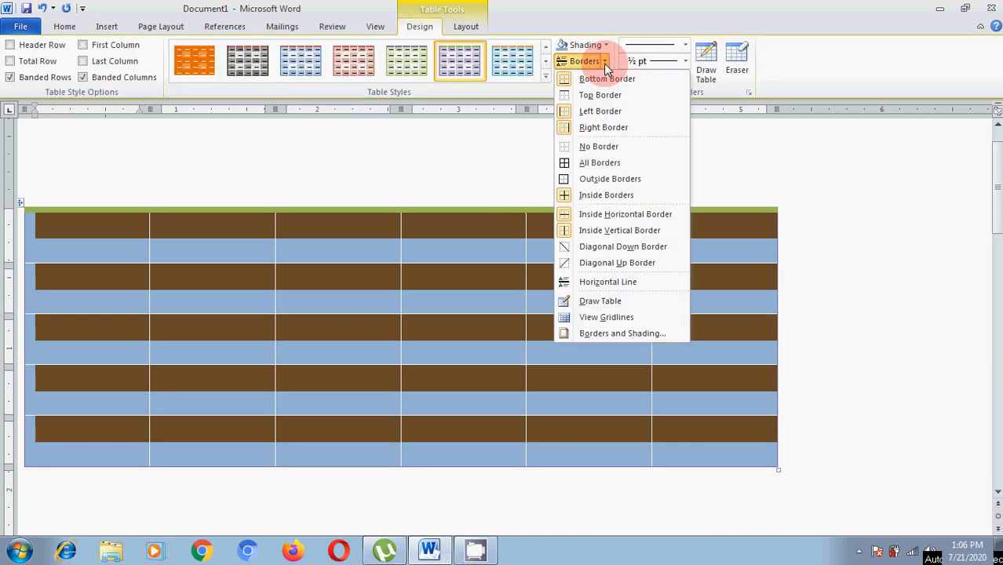
pyautogui.click(598, 162)
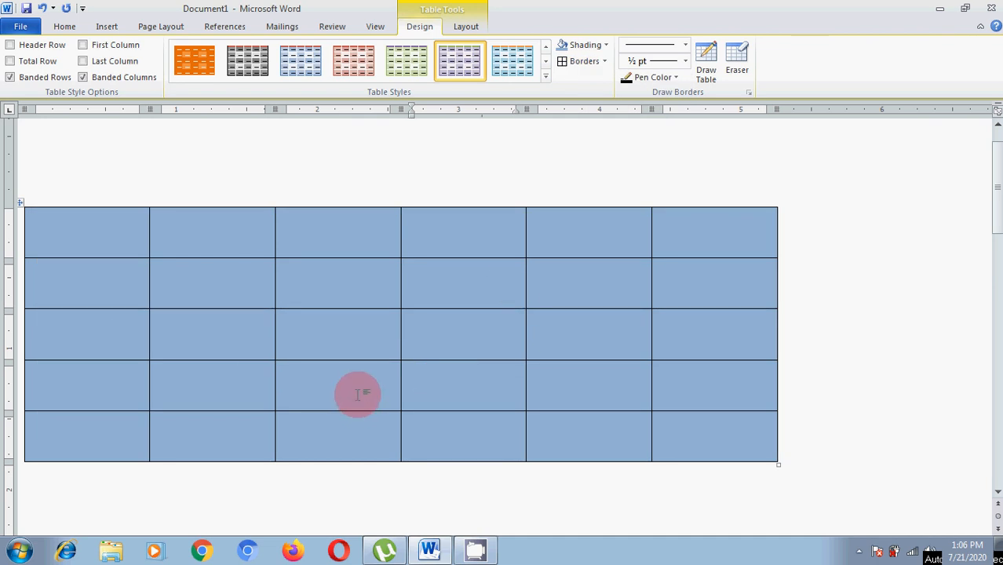
# Select the entire document content and delete it together with the table.
pyautogui.click(89, 246)
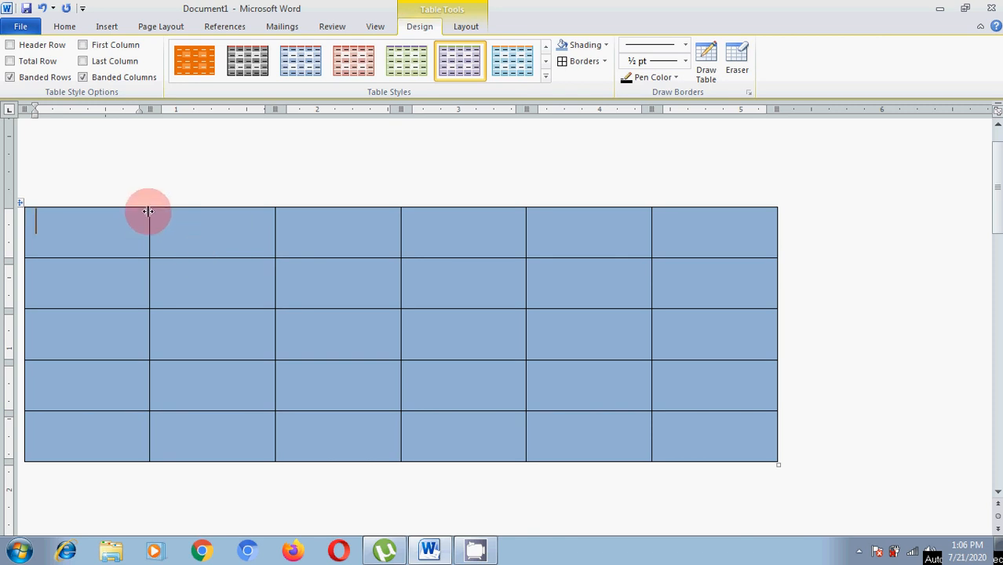
pyautogui.hotkey('ctrl', 'a')
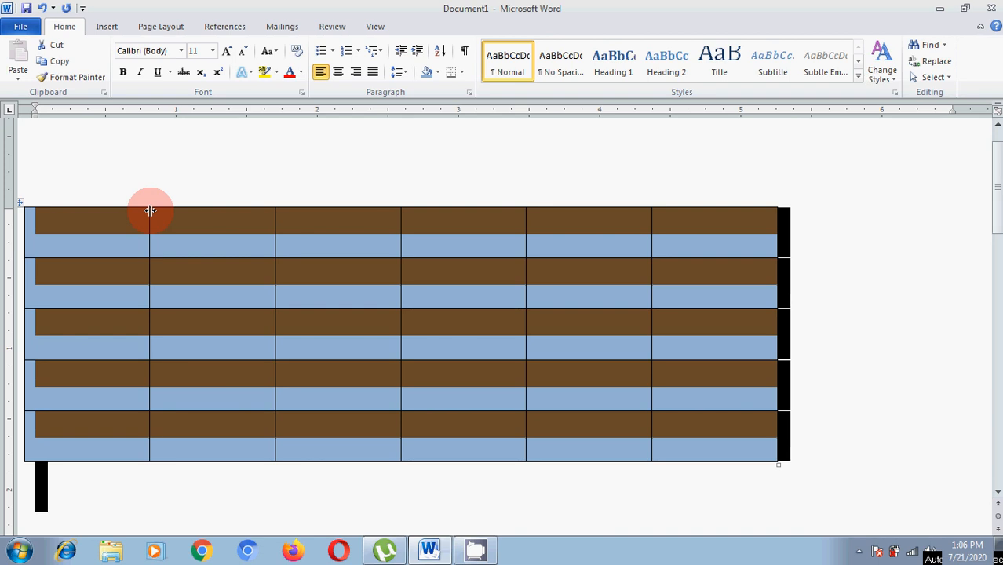
pyautogui.press('Delete')
# Insert a table with five columns and two rows, and narrow its first column to about 0.45 inches.
pyautogui.click(110, 27)
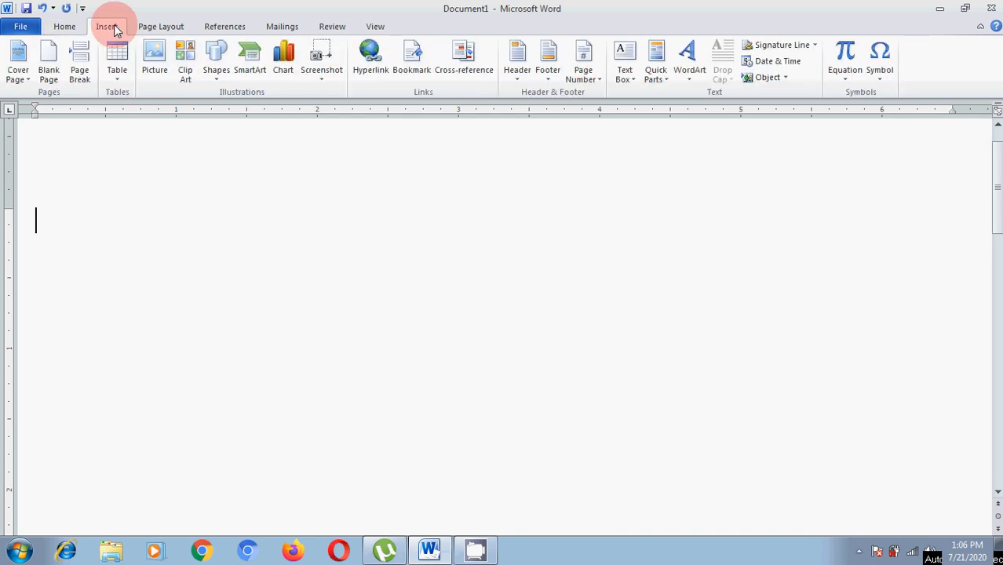
pyautogui.click(117, 75)
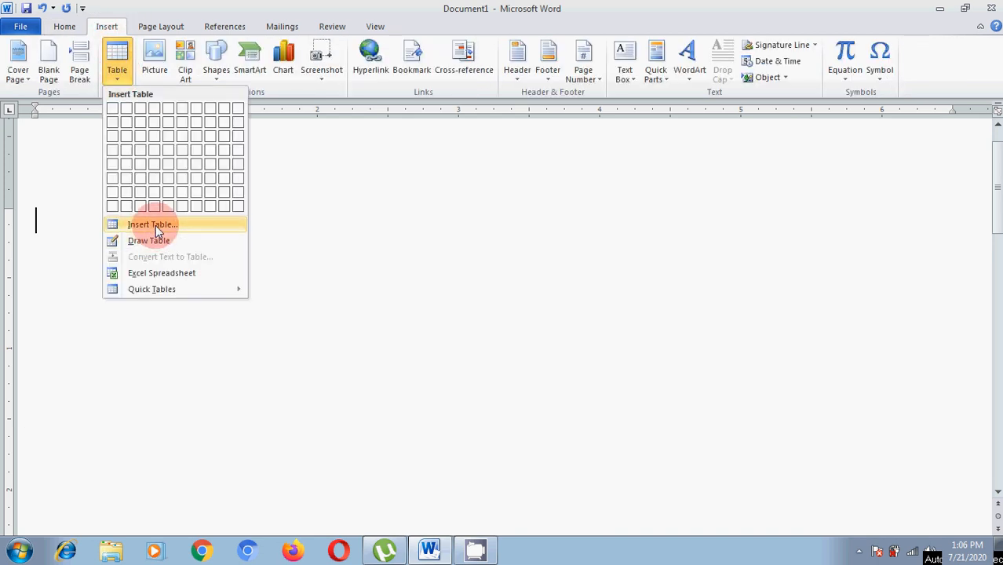
pyautogui.click(150, 224)
pyautogui.click(680, 353)
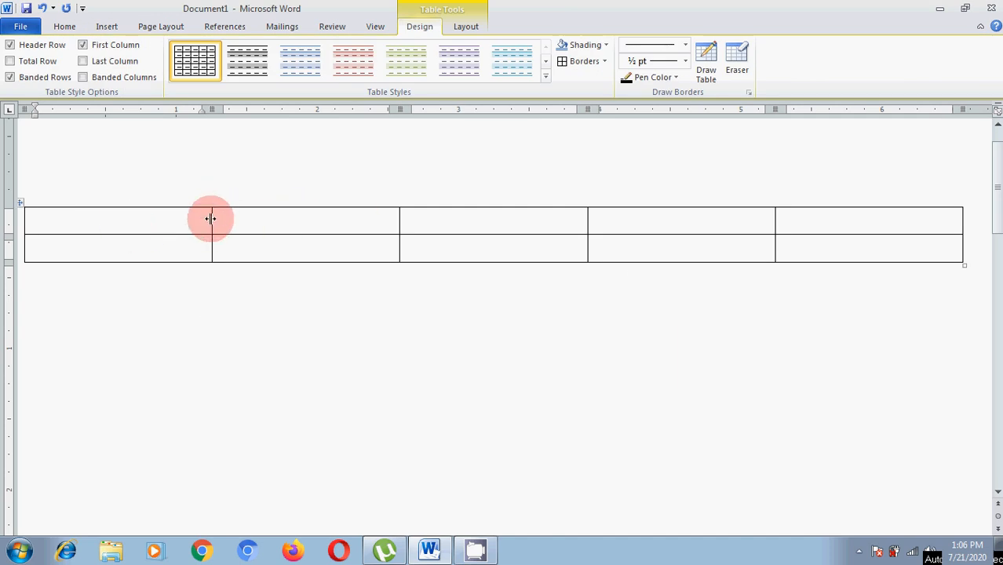
pyautogui.moveTo(210, 218); pyautogui.dragTo(148, 235)
pyautogui.moveTo(108, 244); pyautogui.dragTo(88, 251)
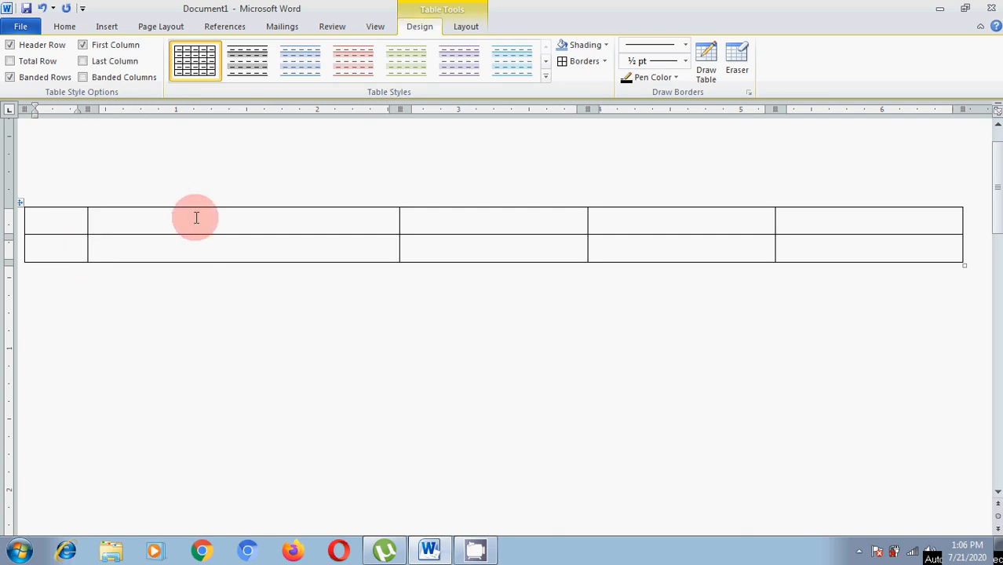
# Narrow the table's second column to about 1.4 inches.
pyautogui.moveTo(399, 218); pyautogui.dragTo(281, 246)
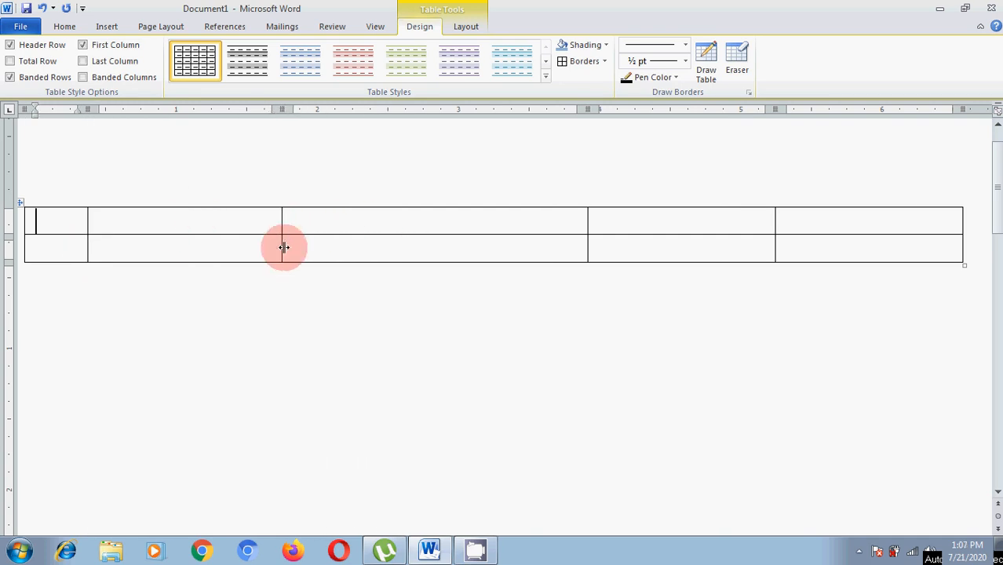
pyautogui.click(106, 26)
pyautogui.click(111, 78)
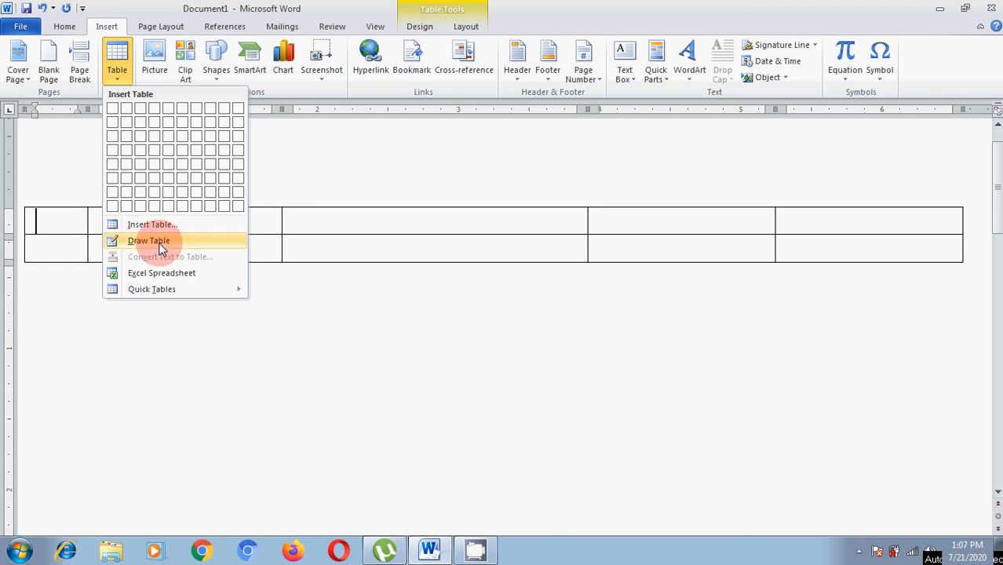
pyautogui.click(334, 374)
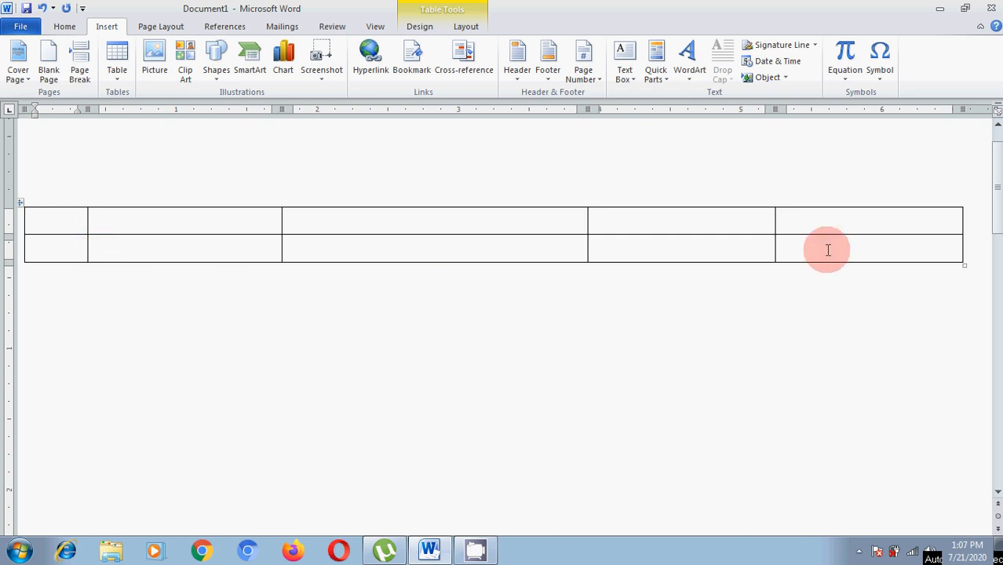
# Add four new rows at the end of the table, one at a time, by advancing past its last cell.
pyautogui.click(801, 251)
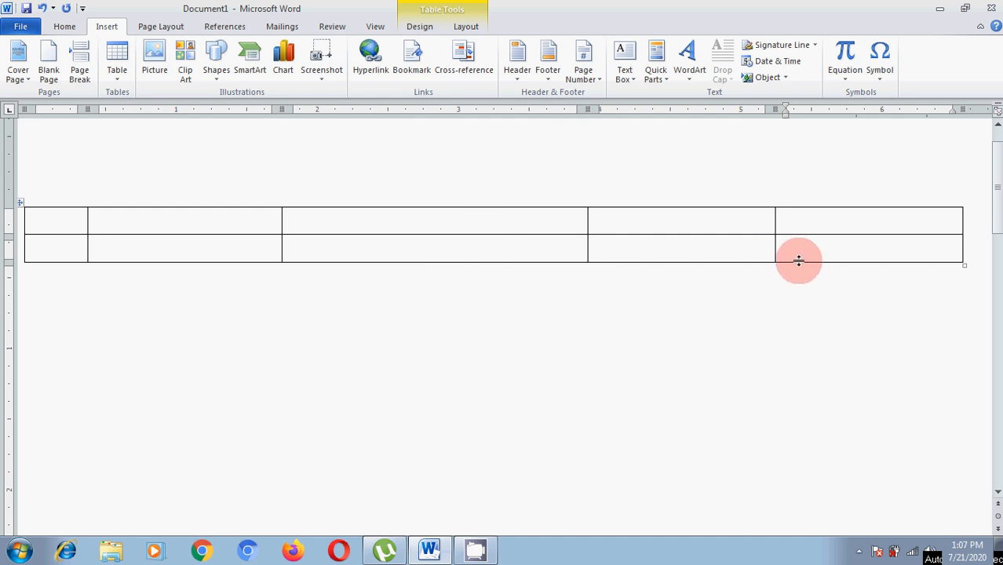
pyautogui.press('Tab')
pyautogui.click(805, 284)
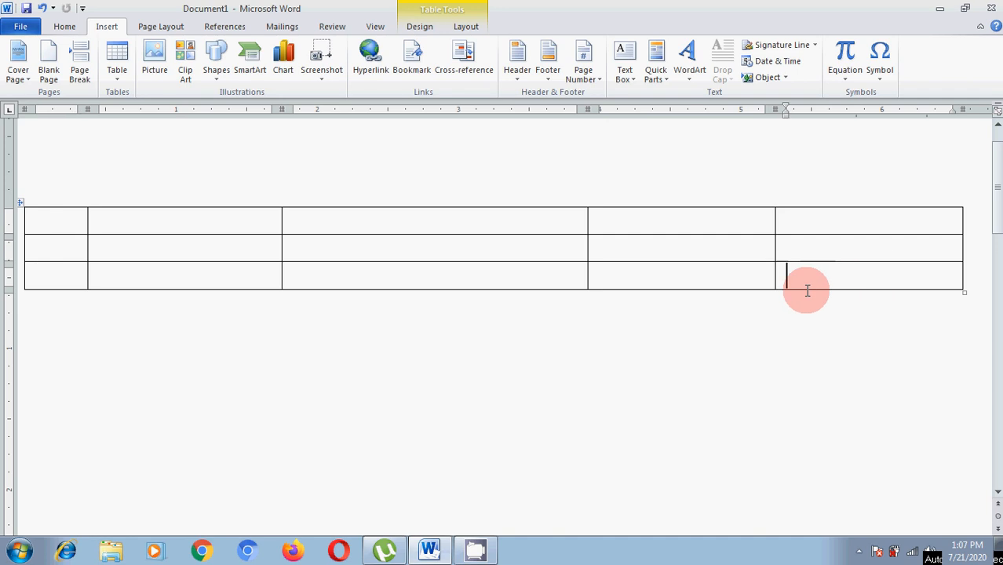
pyautogui.press('Tab')
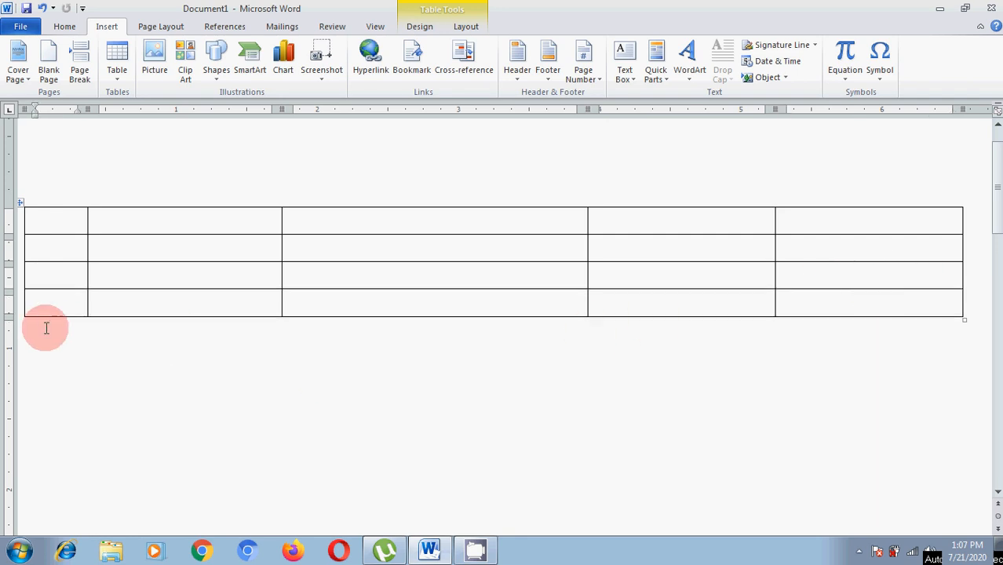
pyautogui.click(910, 309)
pyautogui.press('Tab')
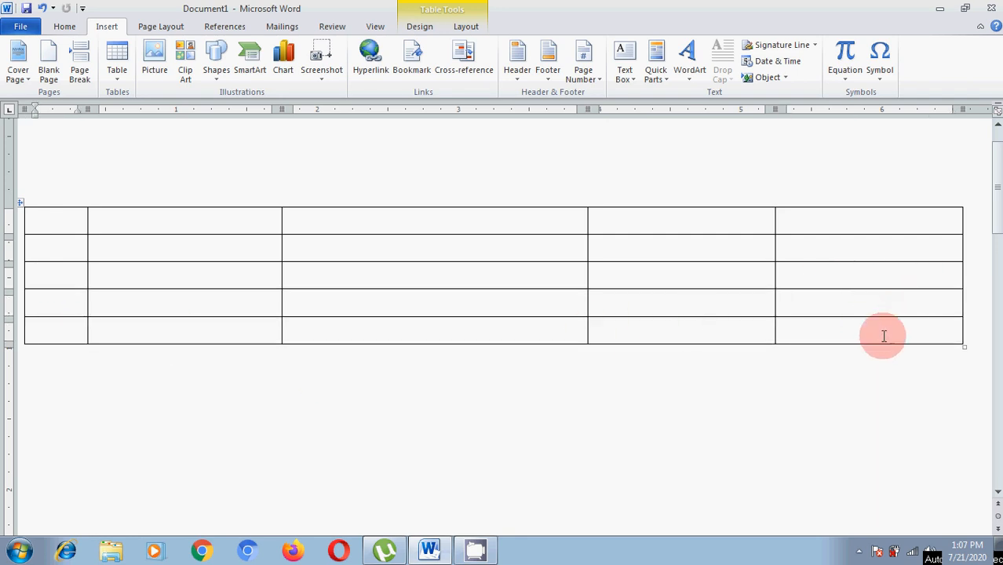
pyautogui.click(808, 336)
pyautogui.press('Tab')
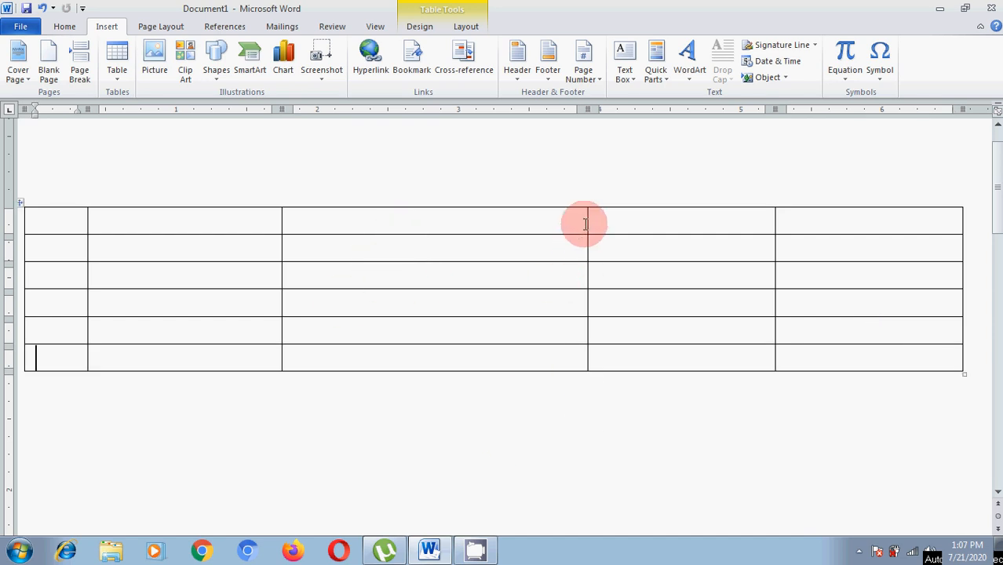
# Narrow the third column to about 0.9 inches and the fourth column to about 1.25 inches.
pyautogui.moveTo(587, 224); pyautogui.dragTo(404, 226)
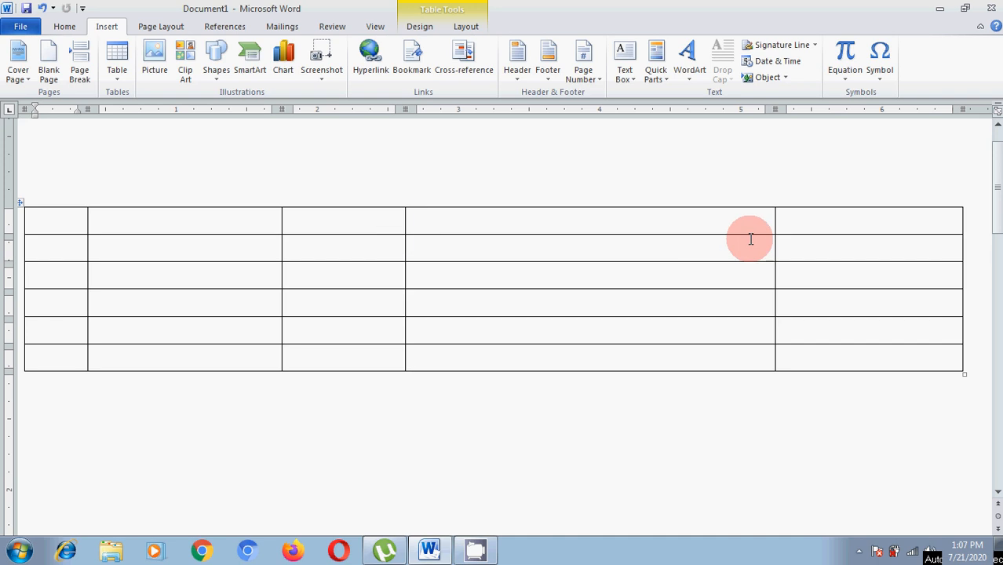
pyautogui.moveTo(775, 226); pyautogui.dragTo(582, 249)
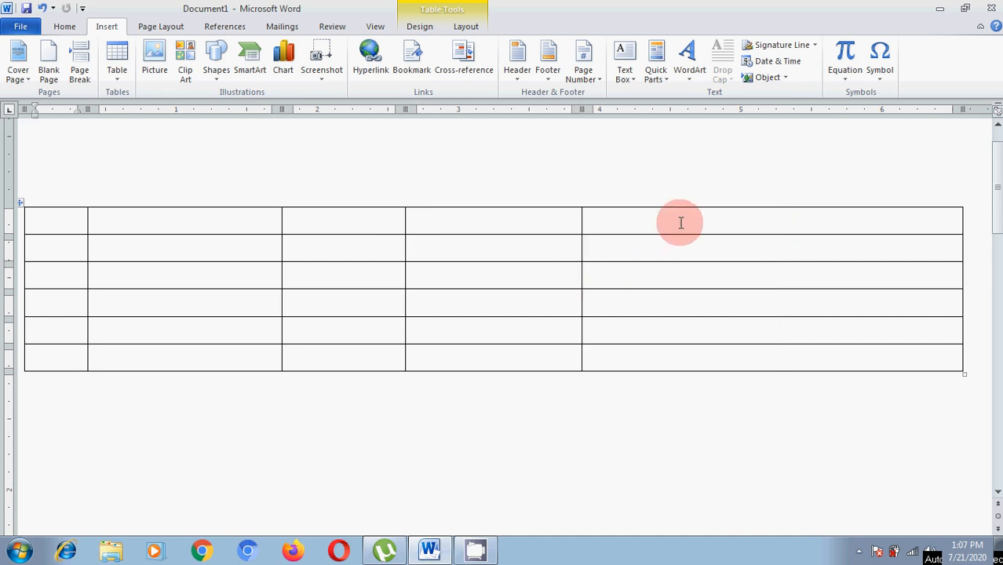
# Select the wide last column and insert a new column to its right.
pyautogui.click(689, 198)
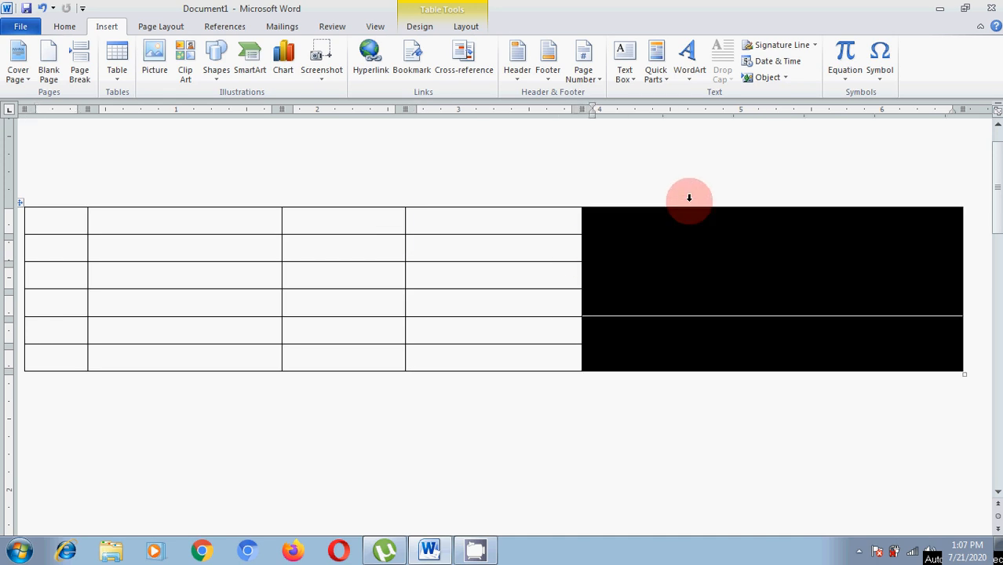
pyautogui.rightClick(687, 227)
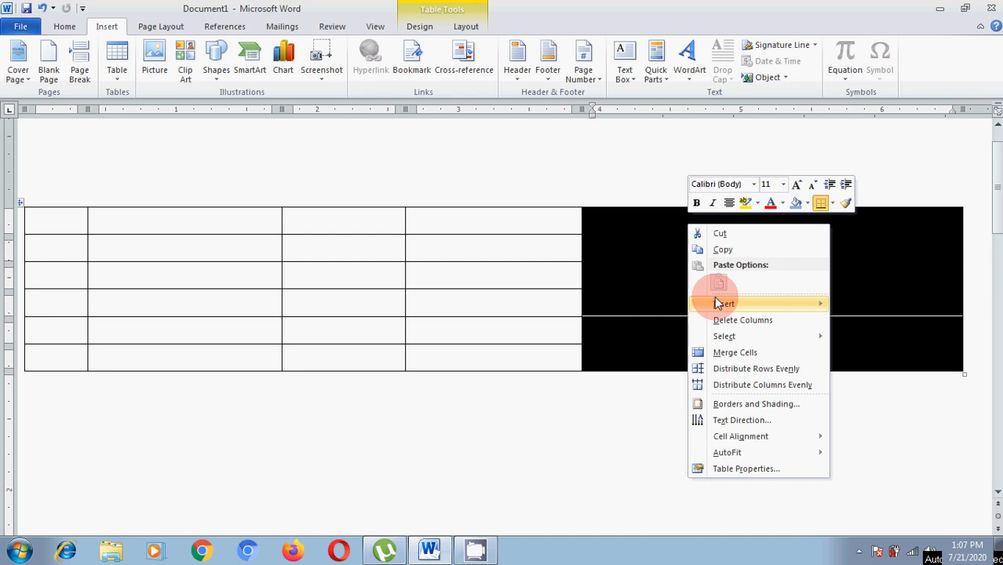
pyautogui.moveTo(730, 310)
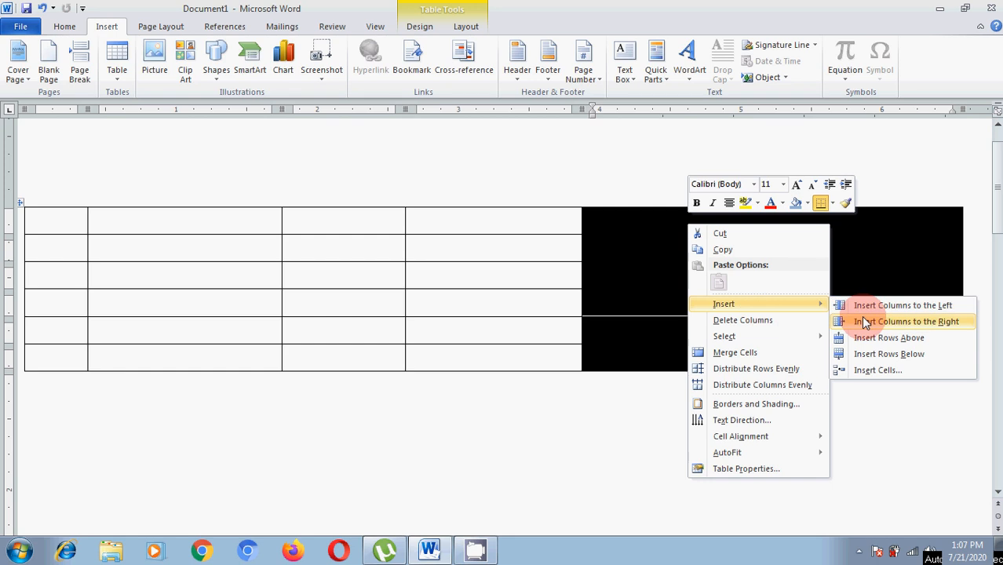
pyautogui.click(926, 328)
pyautogui.click(663, 307)
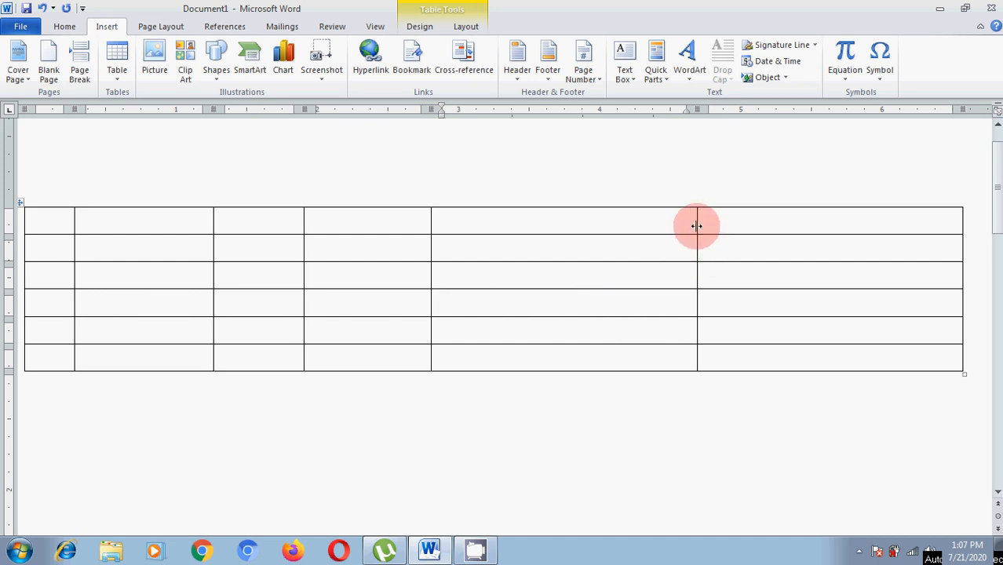
# Narrow the fifth column to about 0.6 inches and insert another column to the right of the last one.
pyautogui.moveTo(697, 226); pyautogui.dragTo(519, 249)
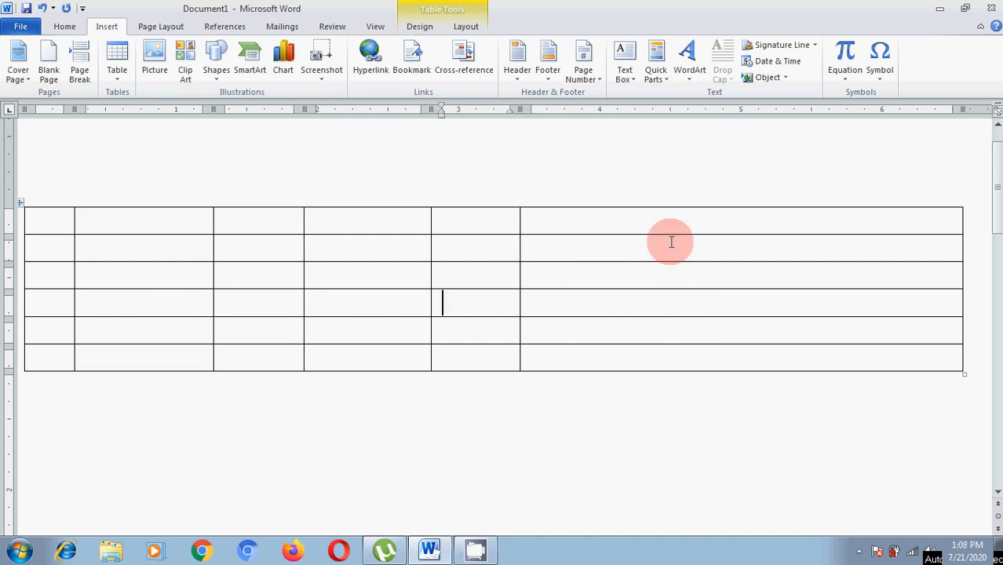
pyautogui.click(725, 230)
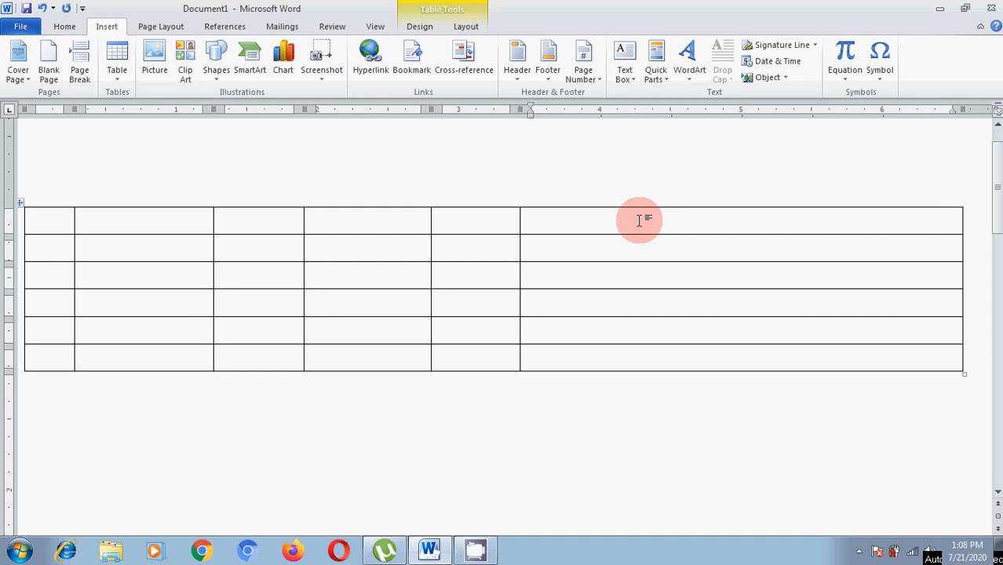
pyautogui.click(659, 188)
pyautogui.rightClick(652, 231)
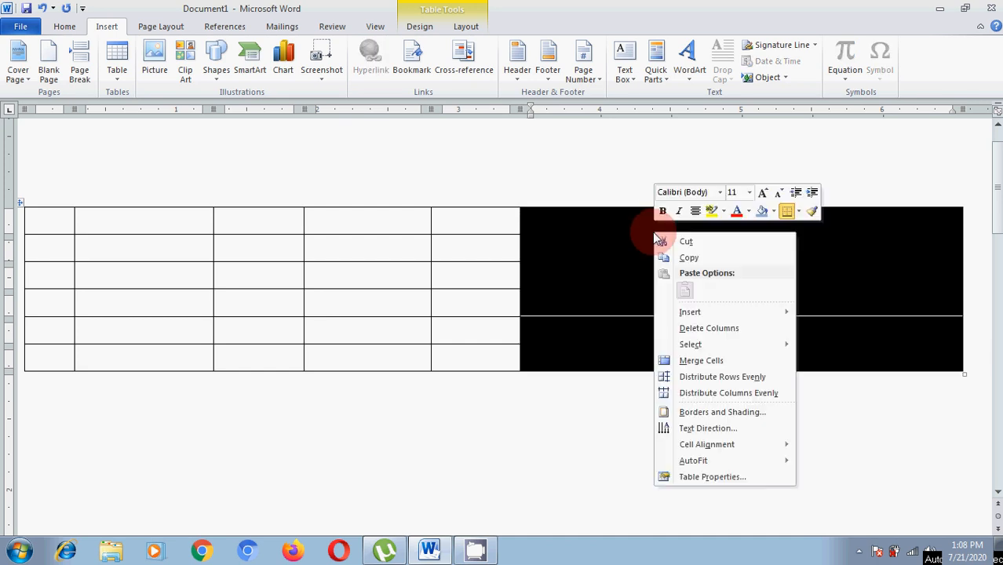
pyautogui.click(690, 312)
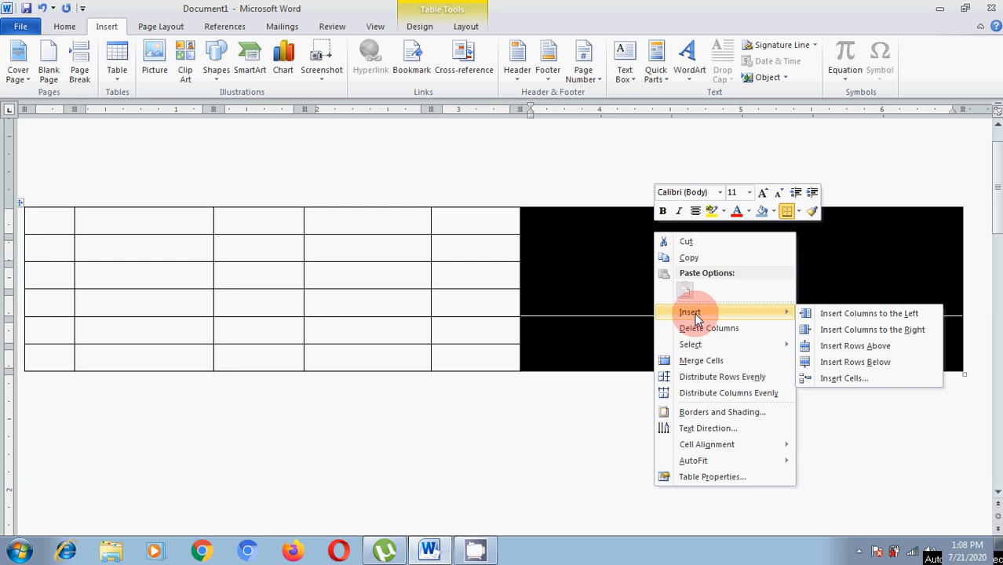
pyautogui.click(846, 329)
pyautogui.click(745, 306)
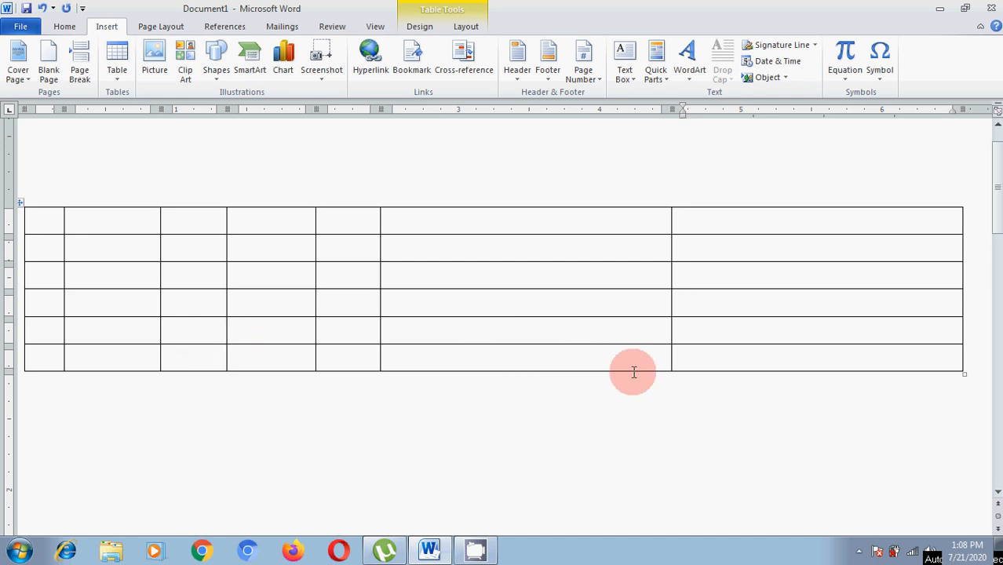
# Number the six rows from 1 to 6 in the table's first column.
pyautogui.click(709, 359)
pyautogui.click(45, 362)
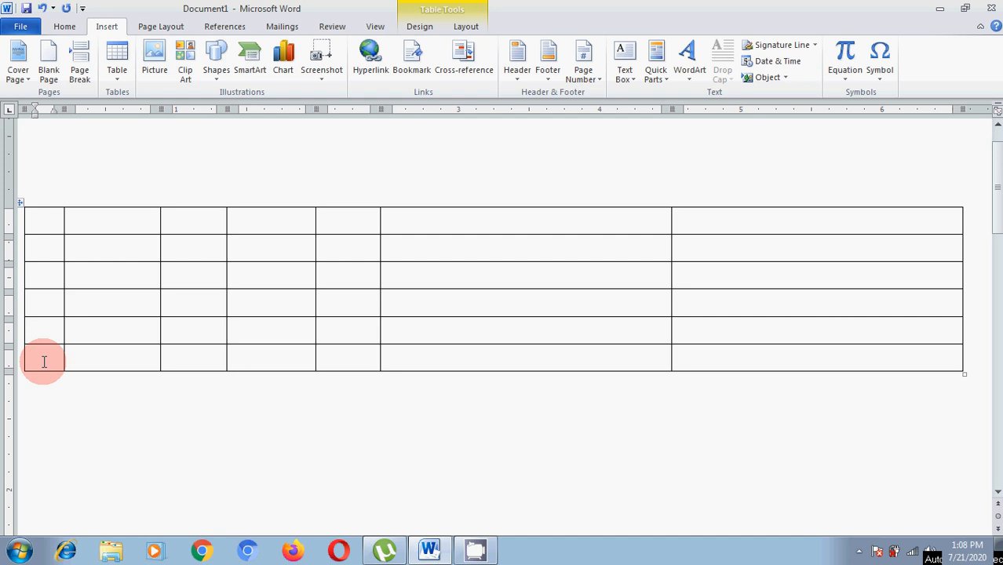
pyautogui.write('5')
pyautogui.click(688, 367)
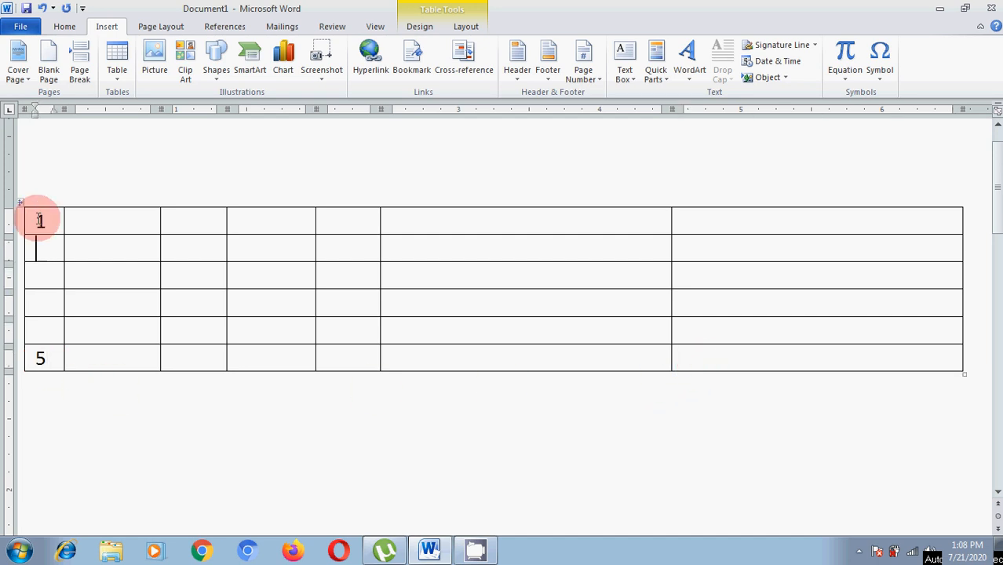
pyautogui.write('4')
pyautogui.press('Down')
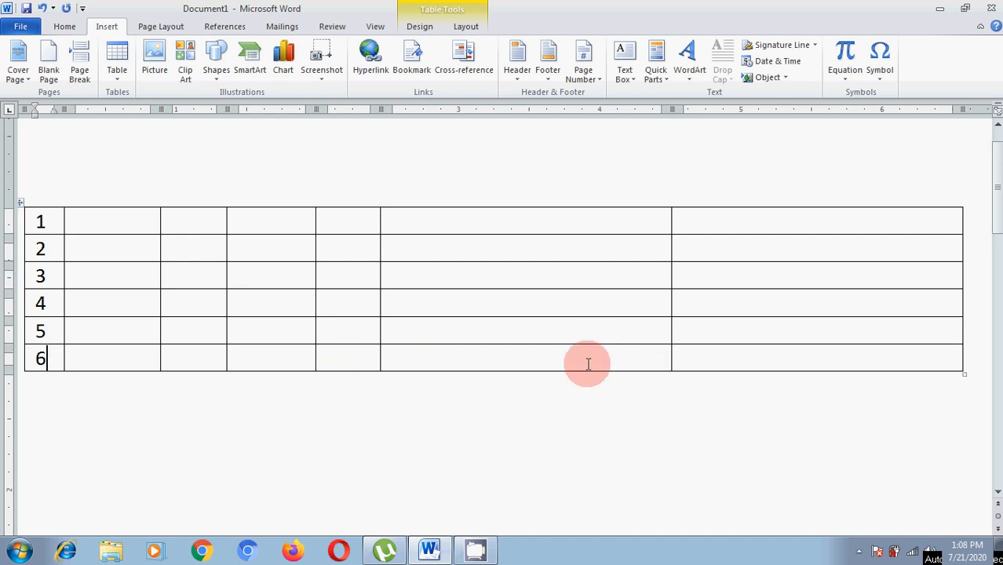
# Add a new row below the row numbered 6, then select that empty row and delete it.
pyautogui.click(711, 357)
pyautogui.press('Tab')
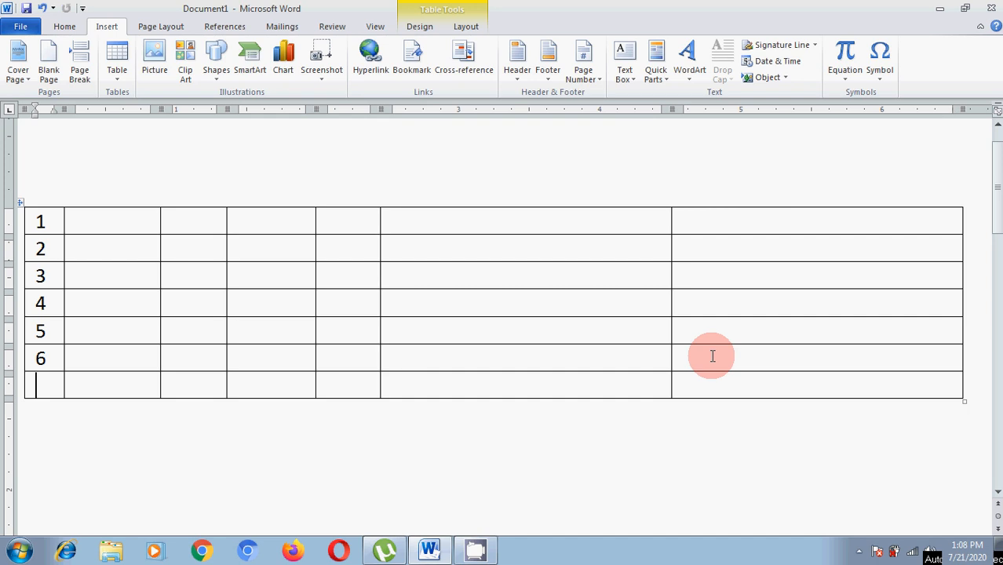
pyautogui.click(12, 390)
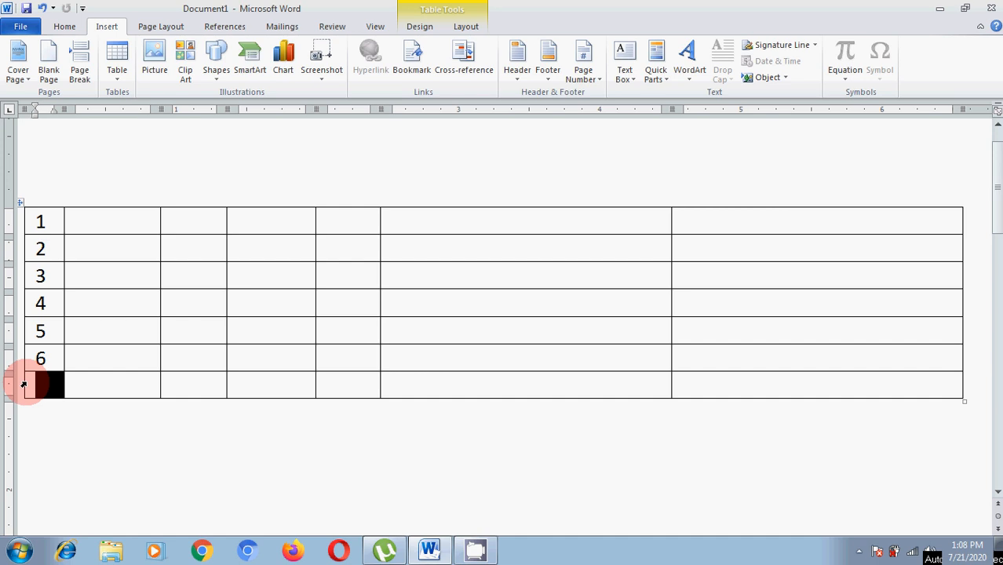
pyautogui.doubleClick(24, 384)
pyautogui.rightClick(117, 387)
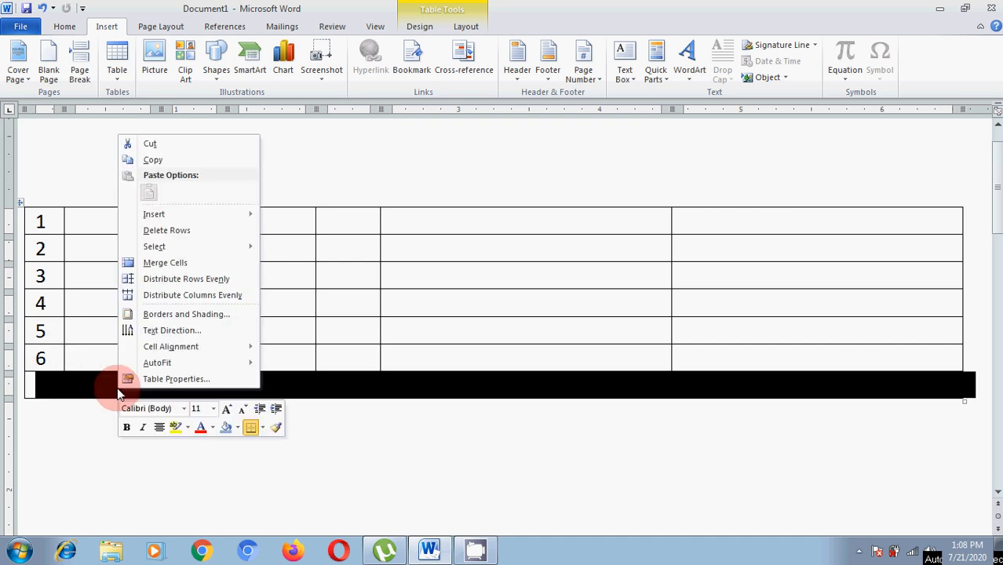
pyautogui.click(181, 233)
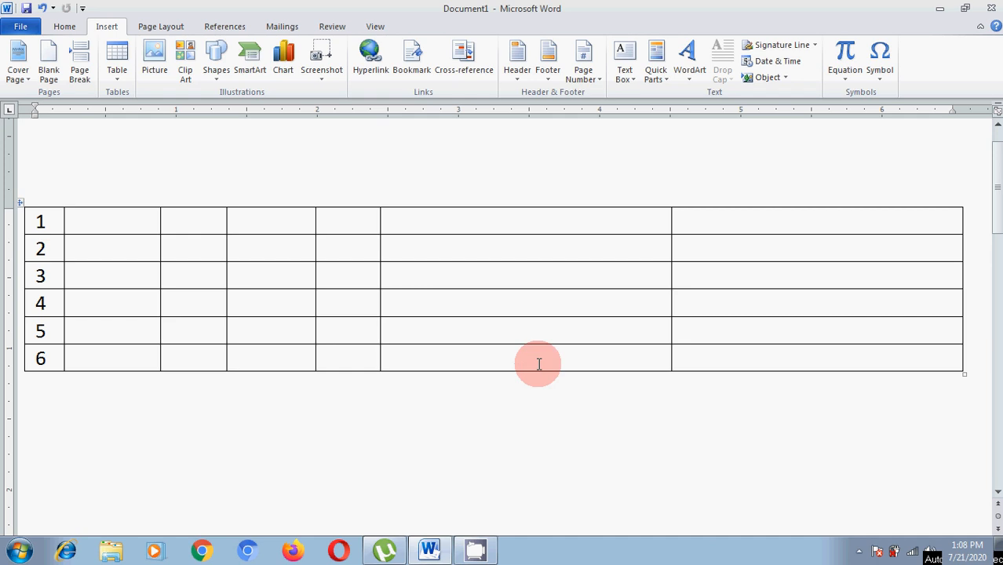
# Select the last column of the table and delete it.
pyautogui.click(754, 192)
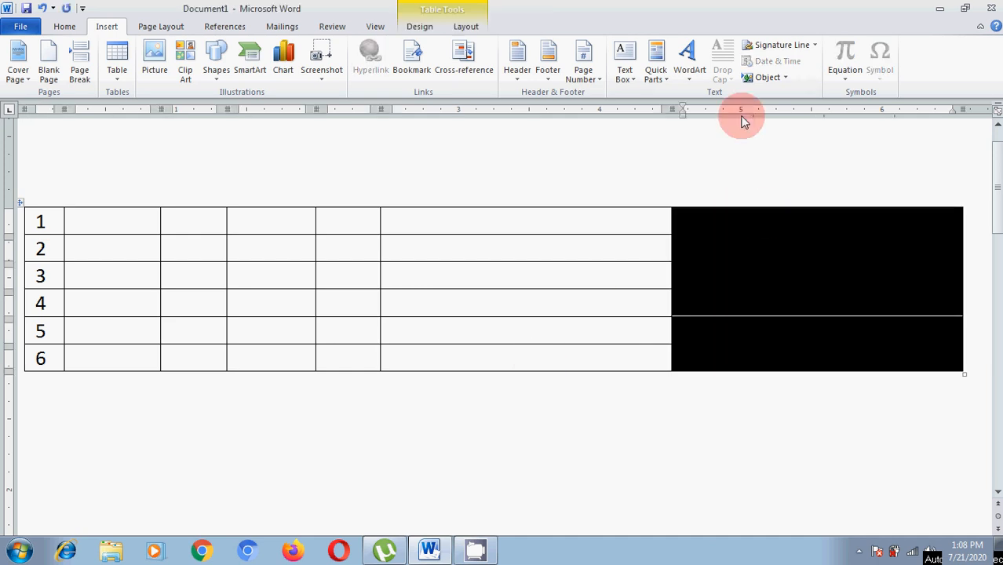
pyautogui.rightClick(756, 253)
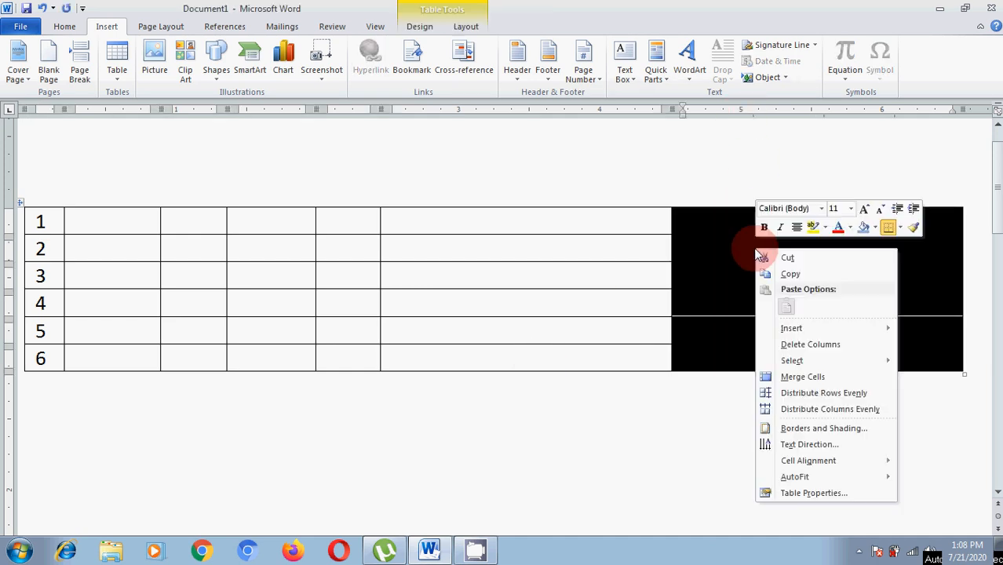
pyautogui.click(800, 345)
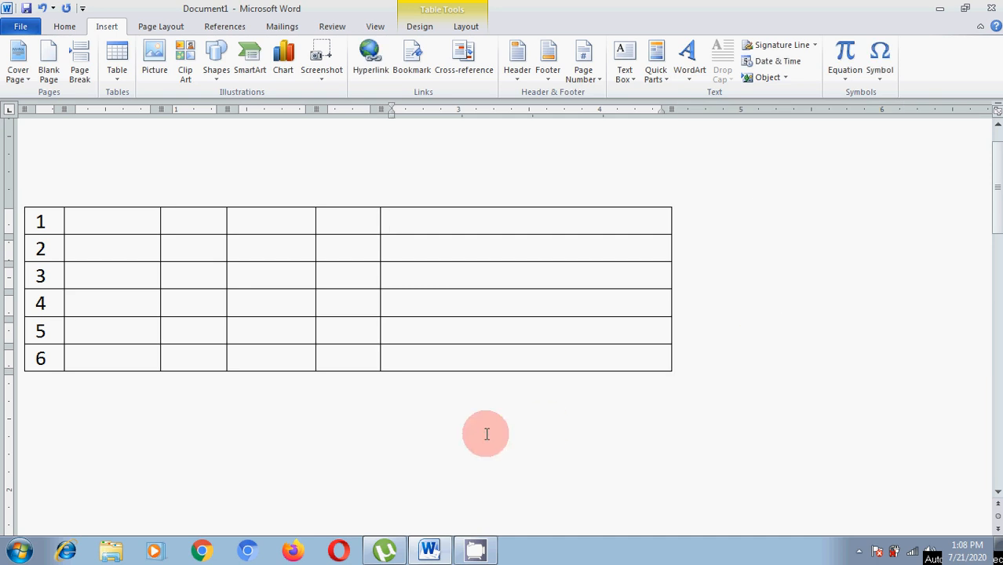
# Insert a row below the row numbered 6 and place the cursor in its first cell.
pyautogui.click(421, 355)
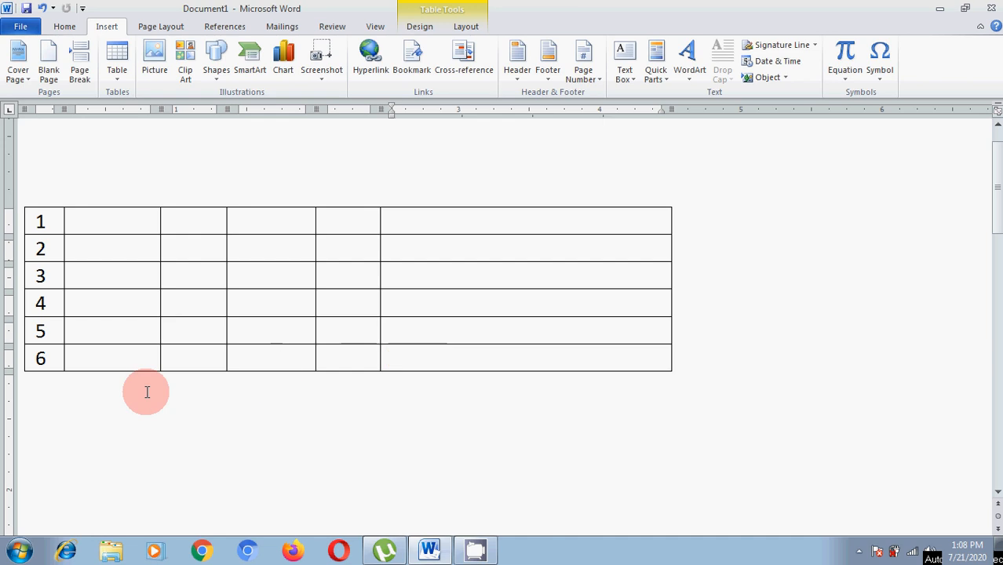
pyautogui.click(53, 359)
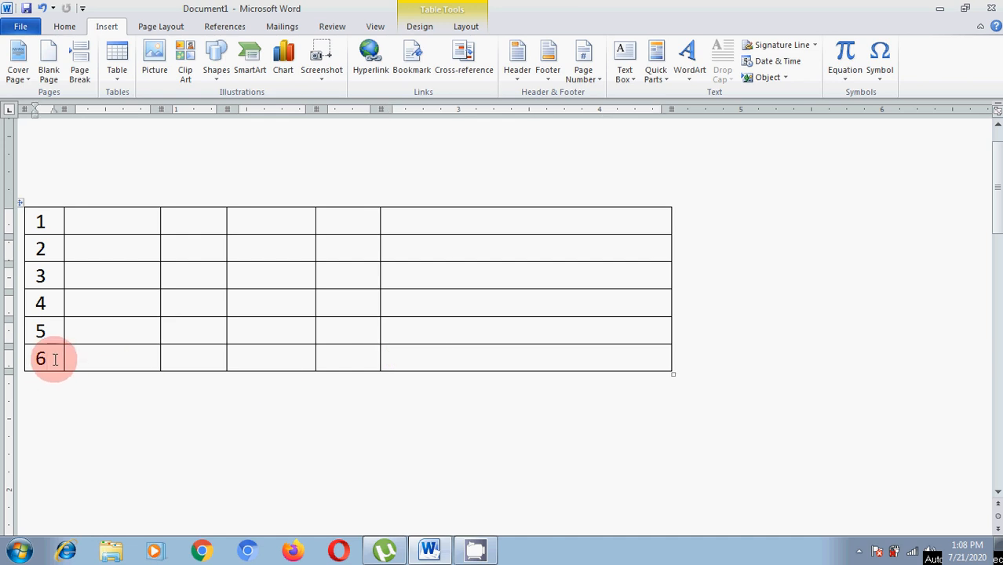
pyautogui.rightClick(55, 359)
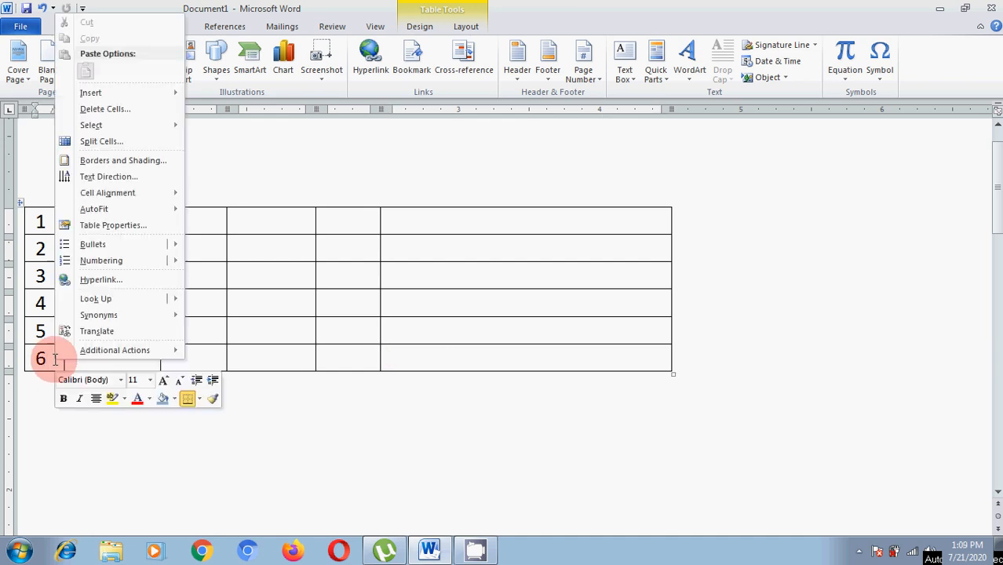
pyautogui.click(92, 94)
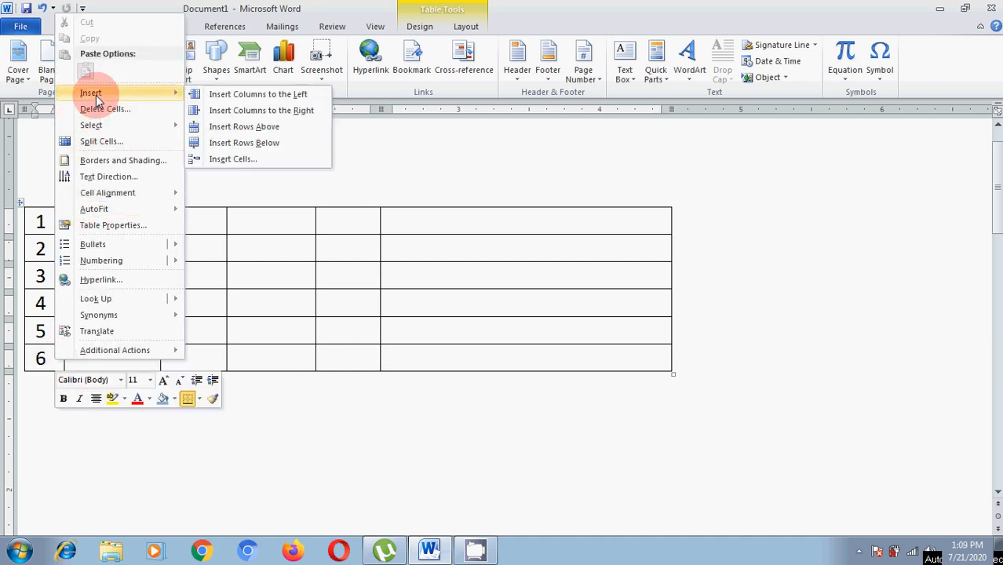
pyautogui.click(245, 143)
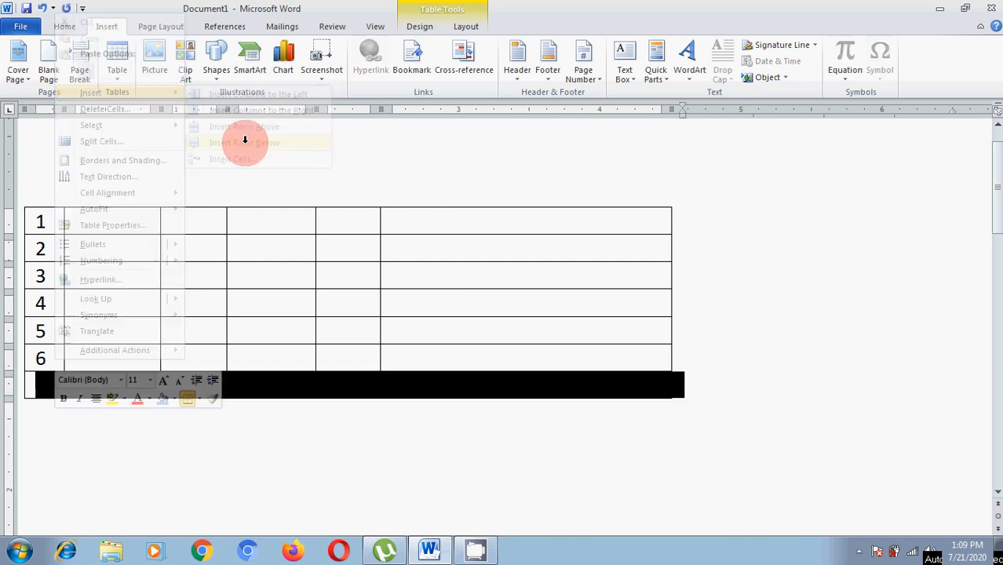
pyautogui.click(47, 385)
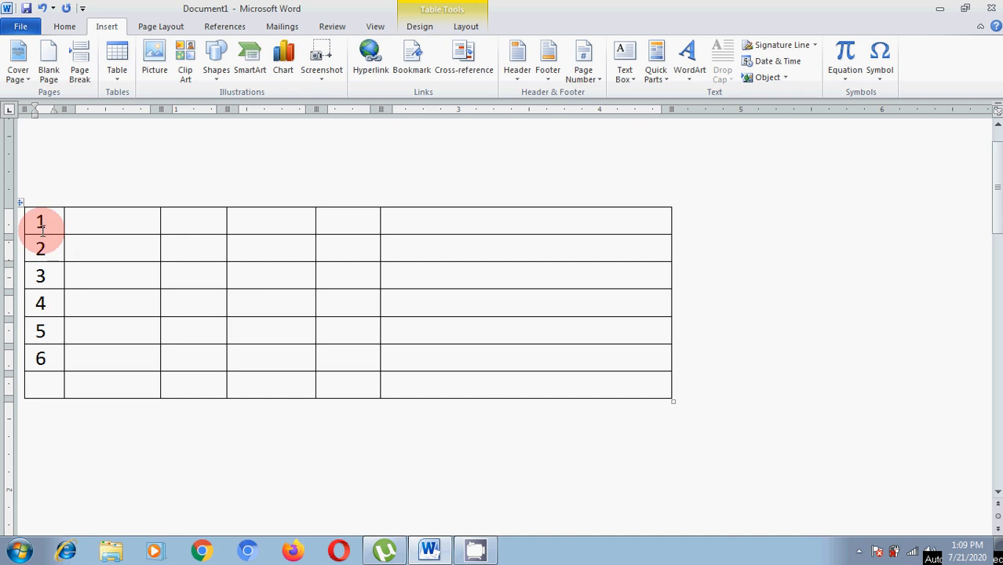
# Fill the first row's empty cells with sdfasd, dasfadsf, faadsf, dsfasdf and dfasdafsd.
pyautogui.moveTo(29, 223); pyautogui.dragTo(504, 373)
pyautogui.click(129, 237)
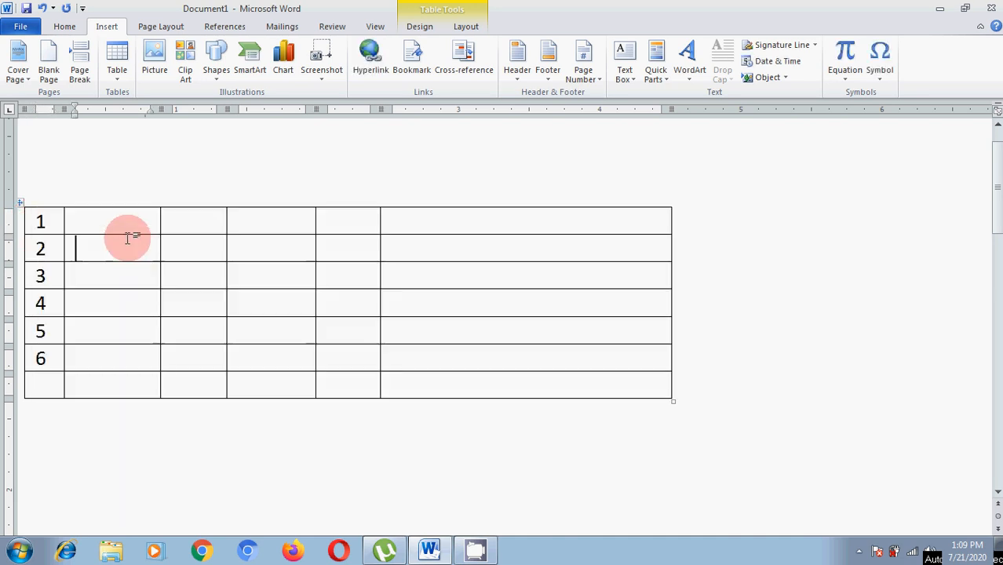
pyautogui.click(130, 219)
pyautogui.write('sdfasd')
pyautogui.press('Tab')
pyautogui.write('dasfadsf')
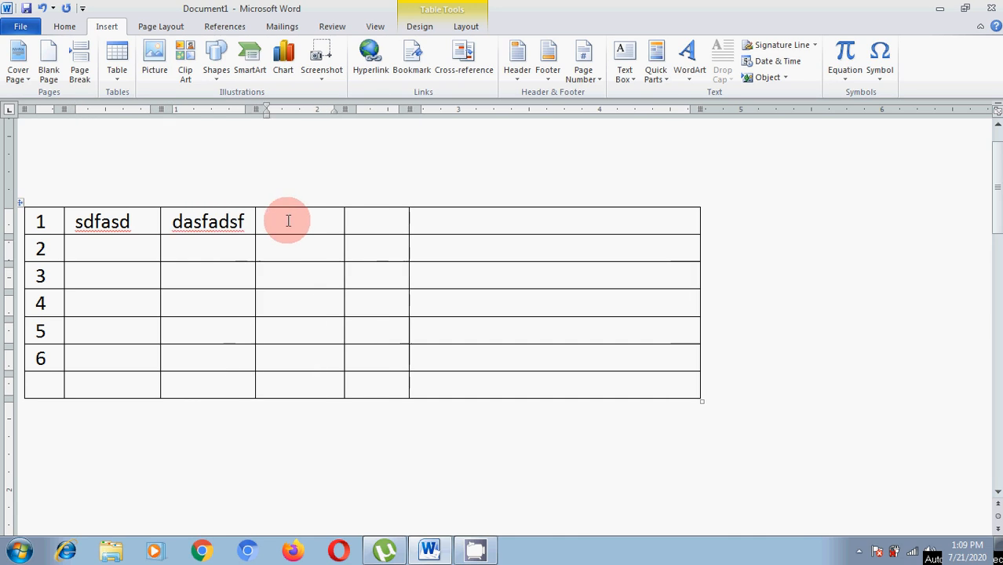
pyautogui.press('Tab')
pyautogui.write('faadsf')
pyautogui.press('Tab')
pyautogui.write('dsfasdf')
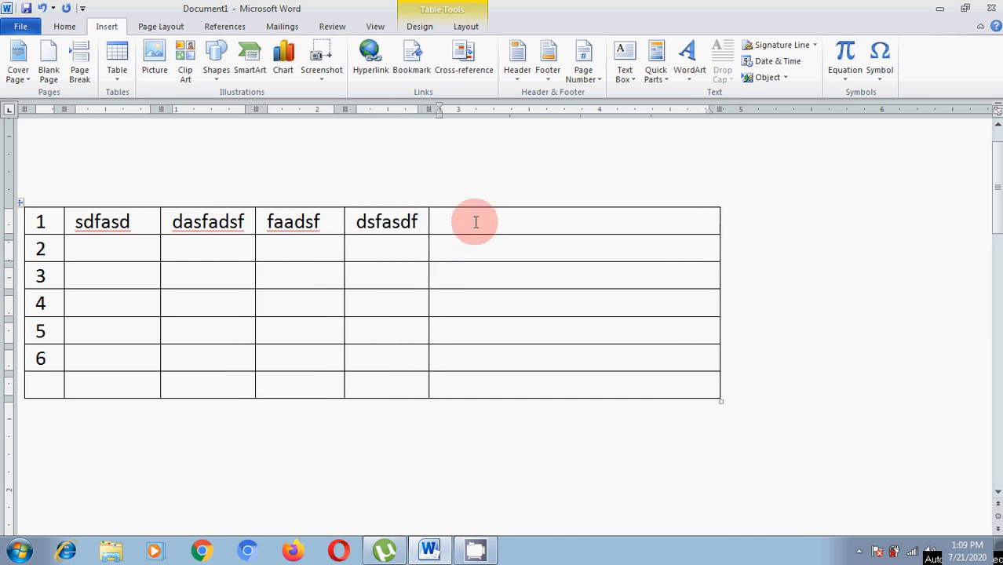
pyautogui.press('Tab')
pyautogui.write('dfasdafsd')
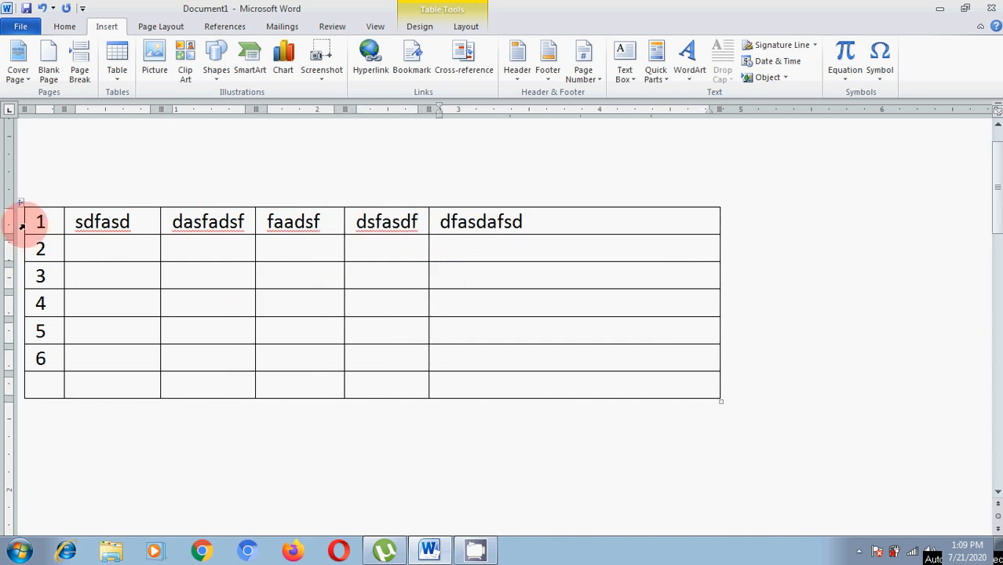
# Select the whole table, centre it on the page and set its text font to Arial Black.
pyautogui.moveTo(22, 219); pyautogui.dragTo(90, 353)
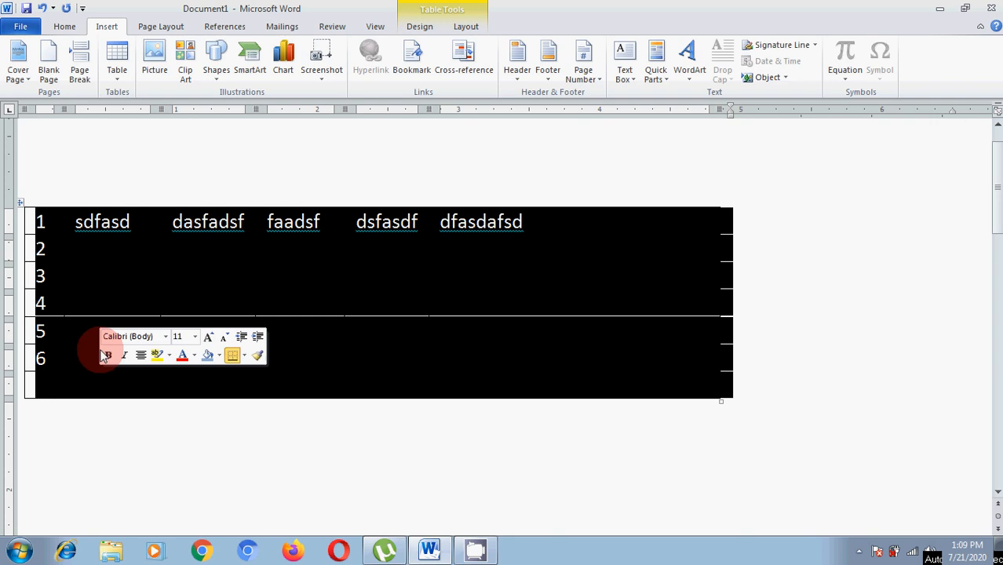
pyautogui.click(66, 27)
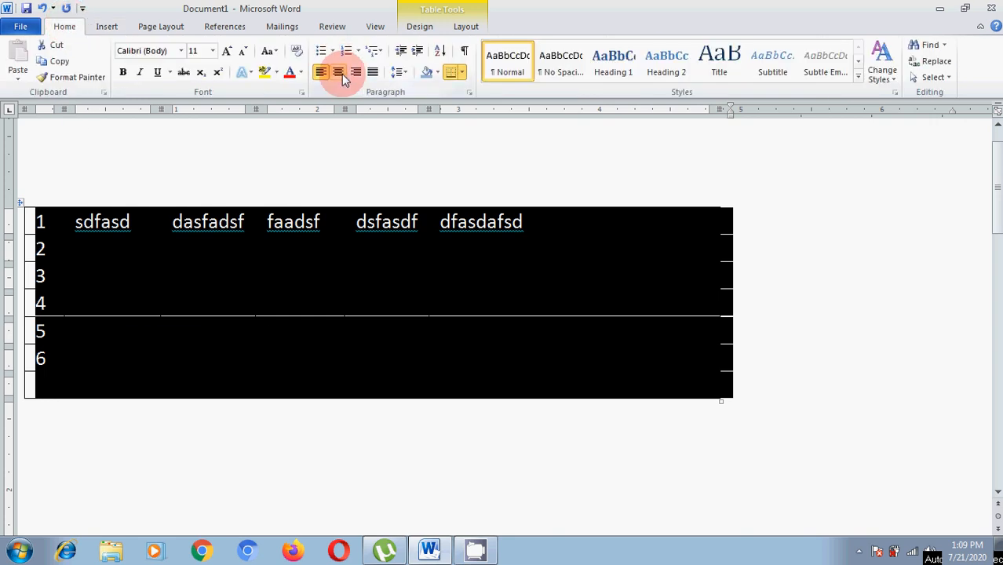
pyautogui.click(339, 72)
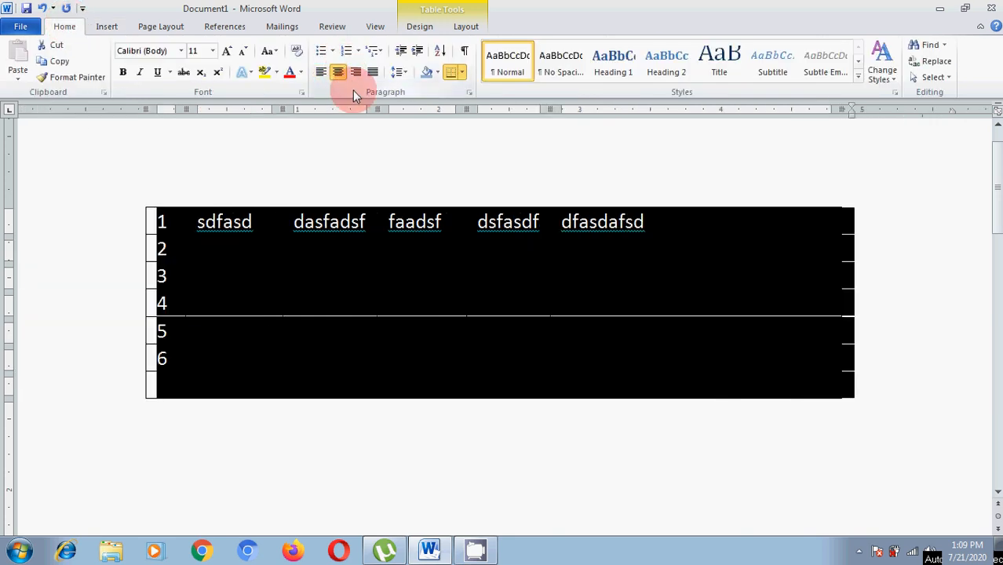
pyautogui.click(181, 52)
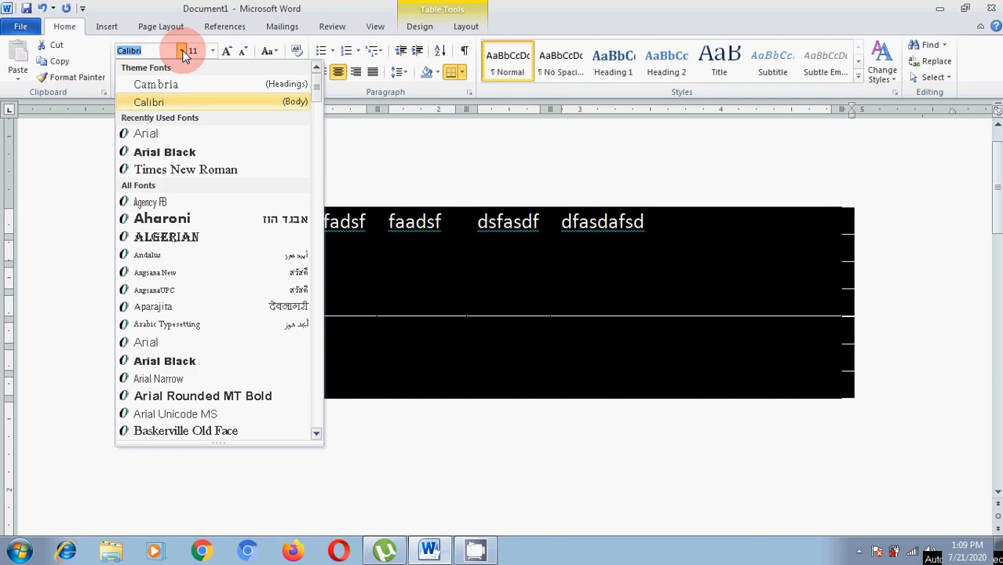
pyautogui.click(157, 150)
pyautogui.click(431, 192)
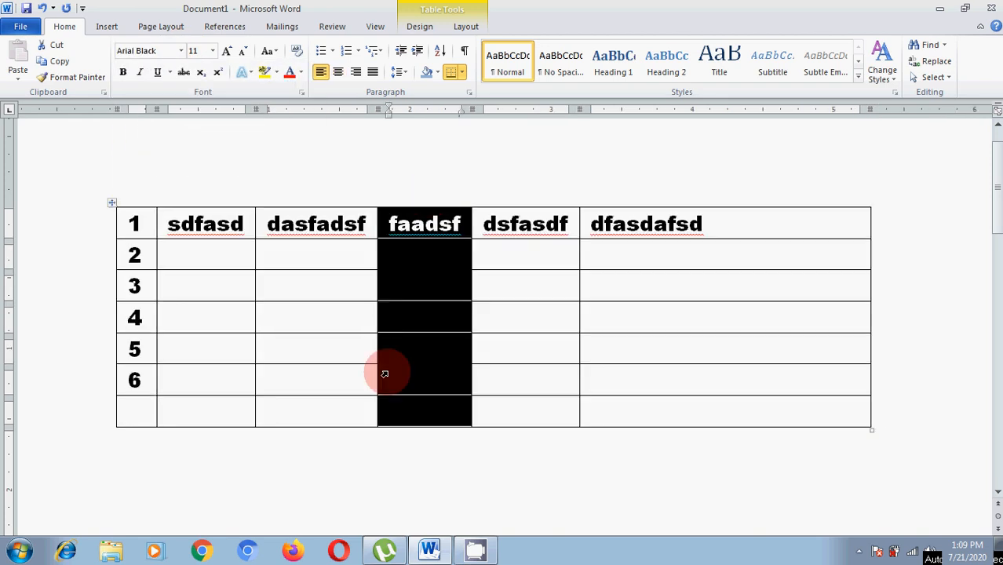
pyautogui.click(520, 481)
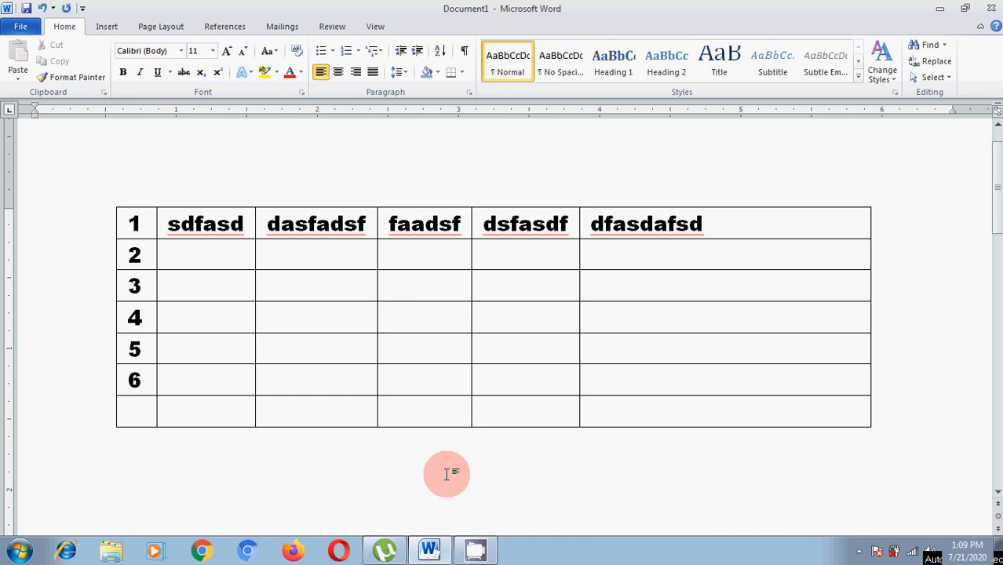
# Place the cursor in the empty cell directly below dasfadsf.
pyautogui.click(106, 26)
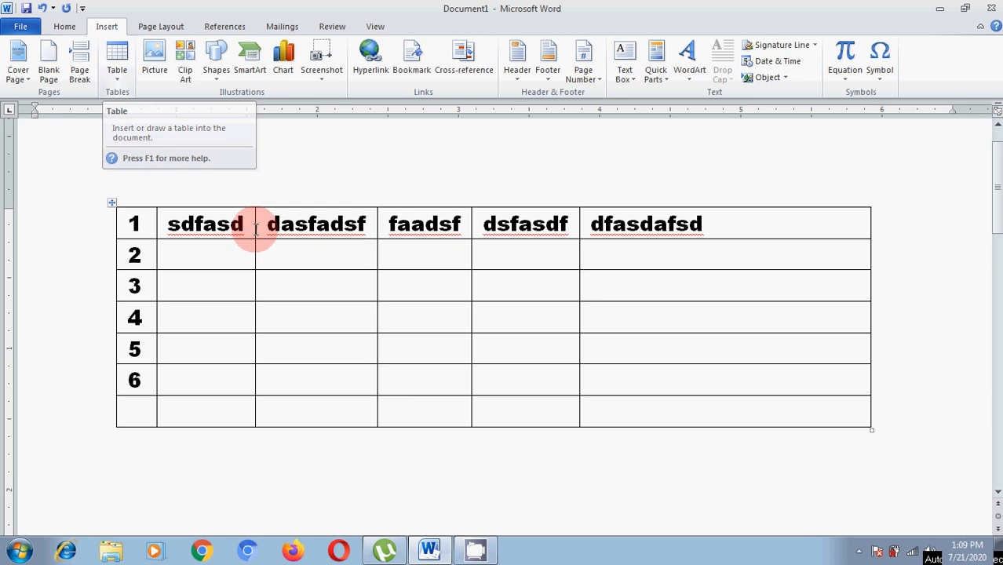
pyautogui.click(321, 255)
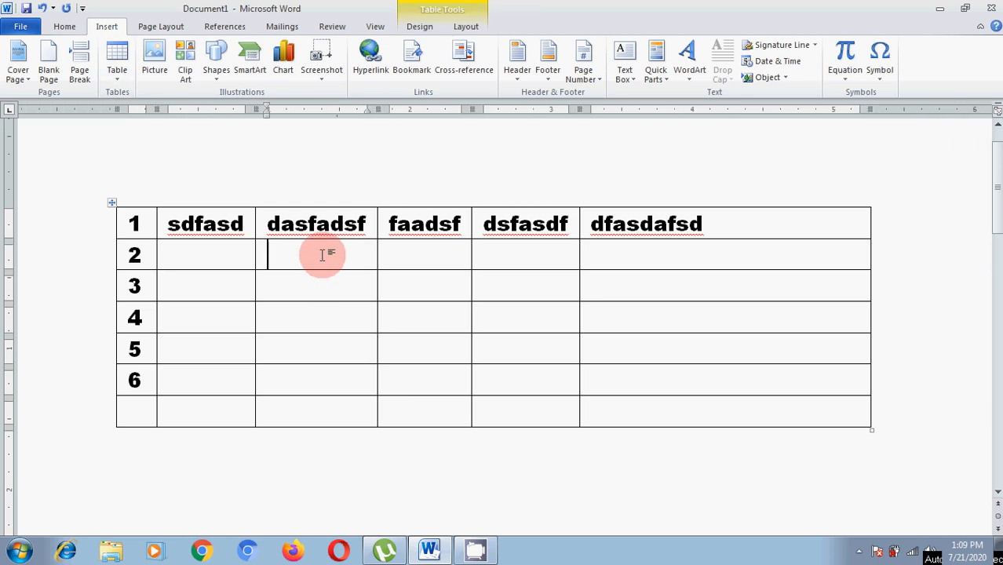